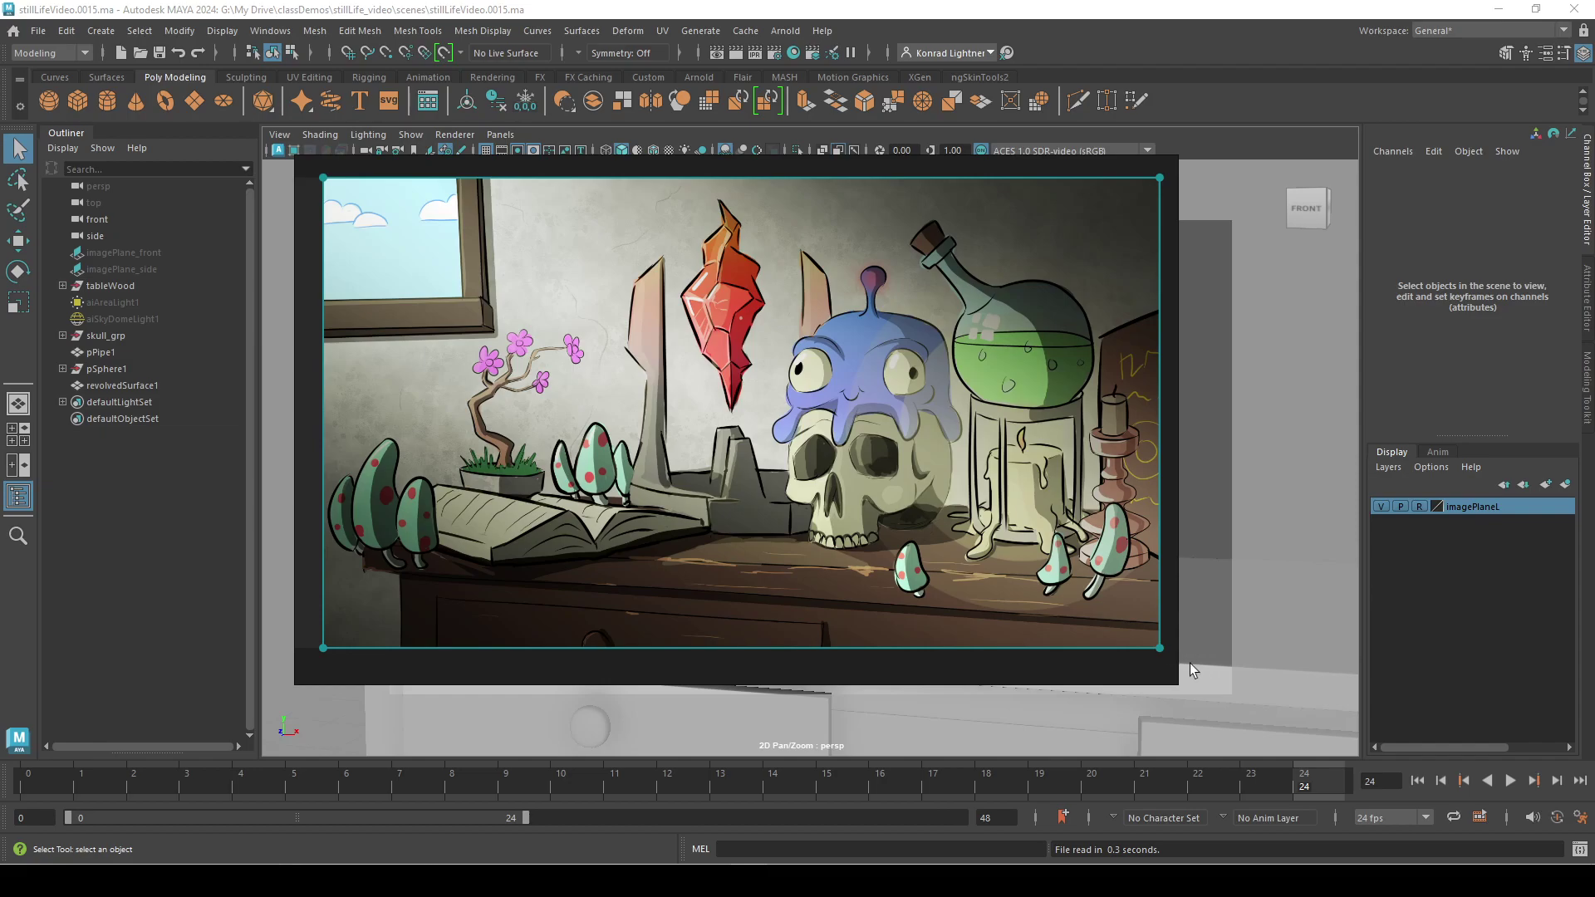
# - Resize the illustration reference panel and nudge the persp view so the still life shows in the resolution gate
pyautogui.moveTo(1173, 680); pyautogui.dragTo(1175, 663)
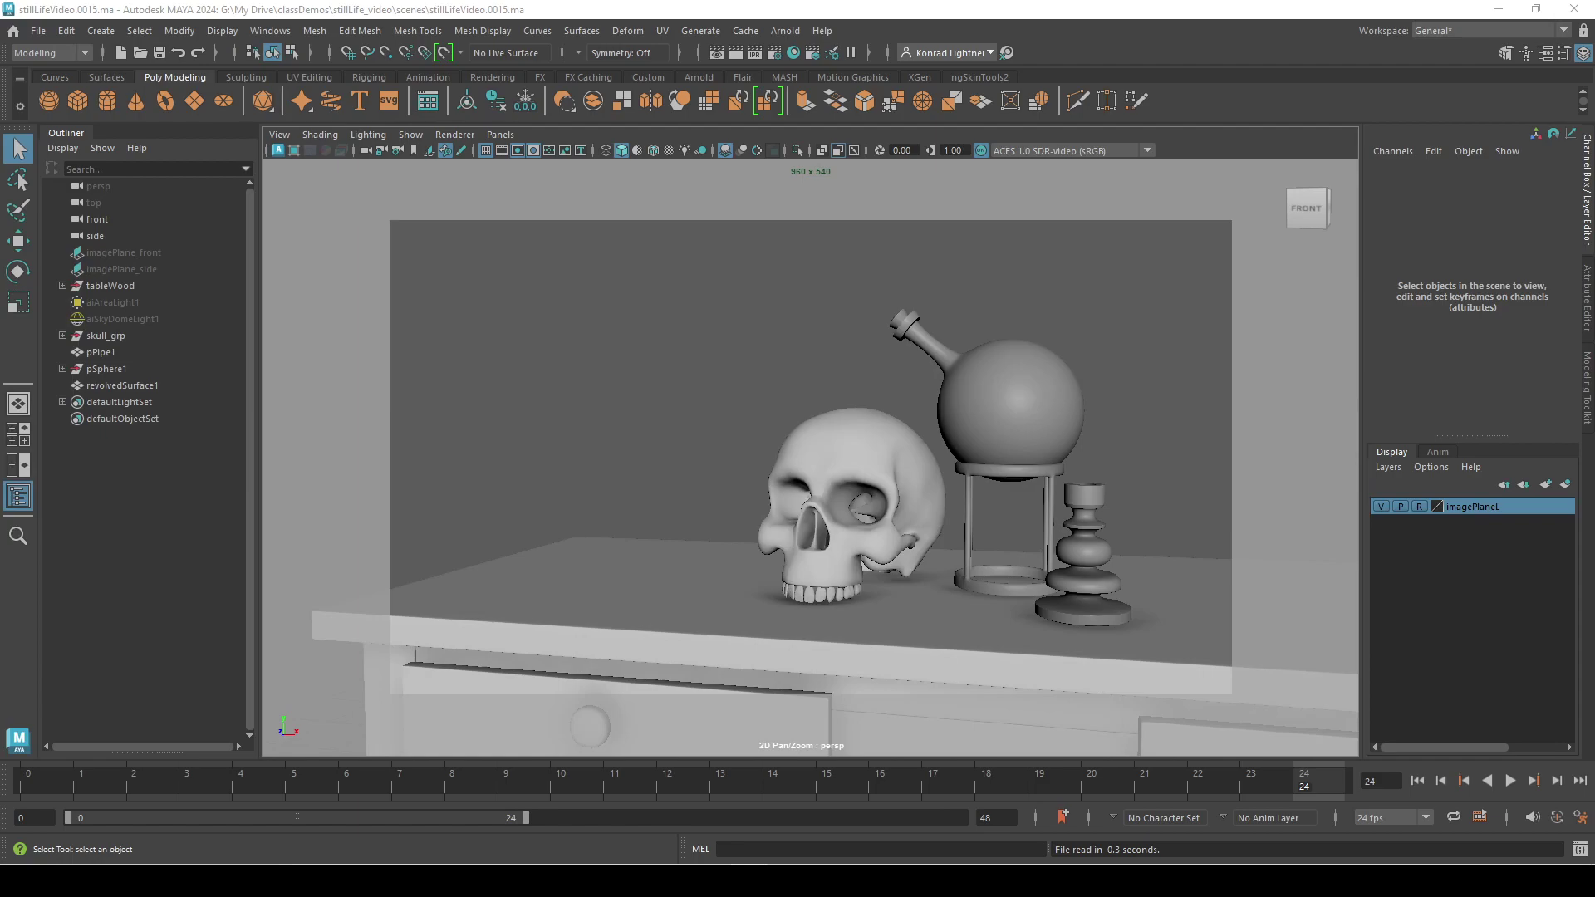
pyautogui.keyDown('alt'); pyautogui.moveTo(755, 312); pyautogui.dragTo(719, 321); pyautogui.keyUp('alt')
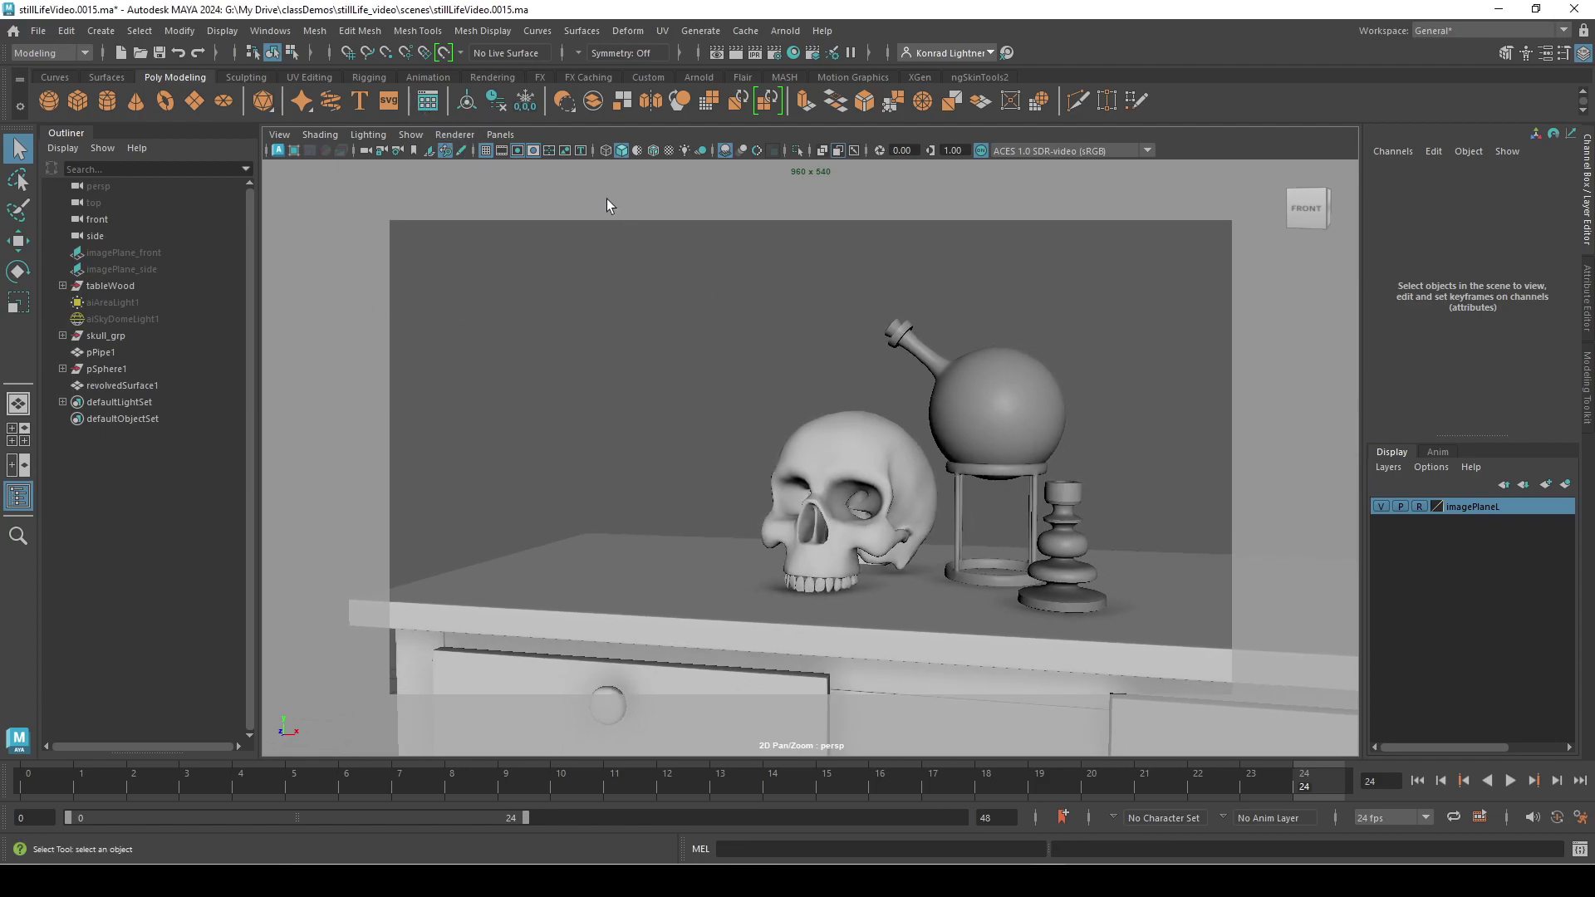
# - Create a new perspective camera, persp1, and dolly and pan it in close to the desk
pyautogui.click(500, 134)
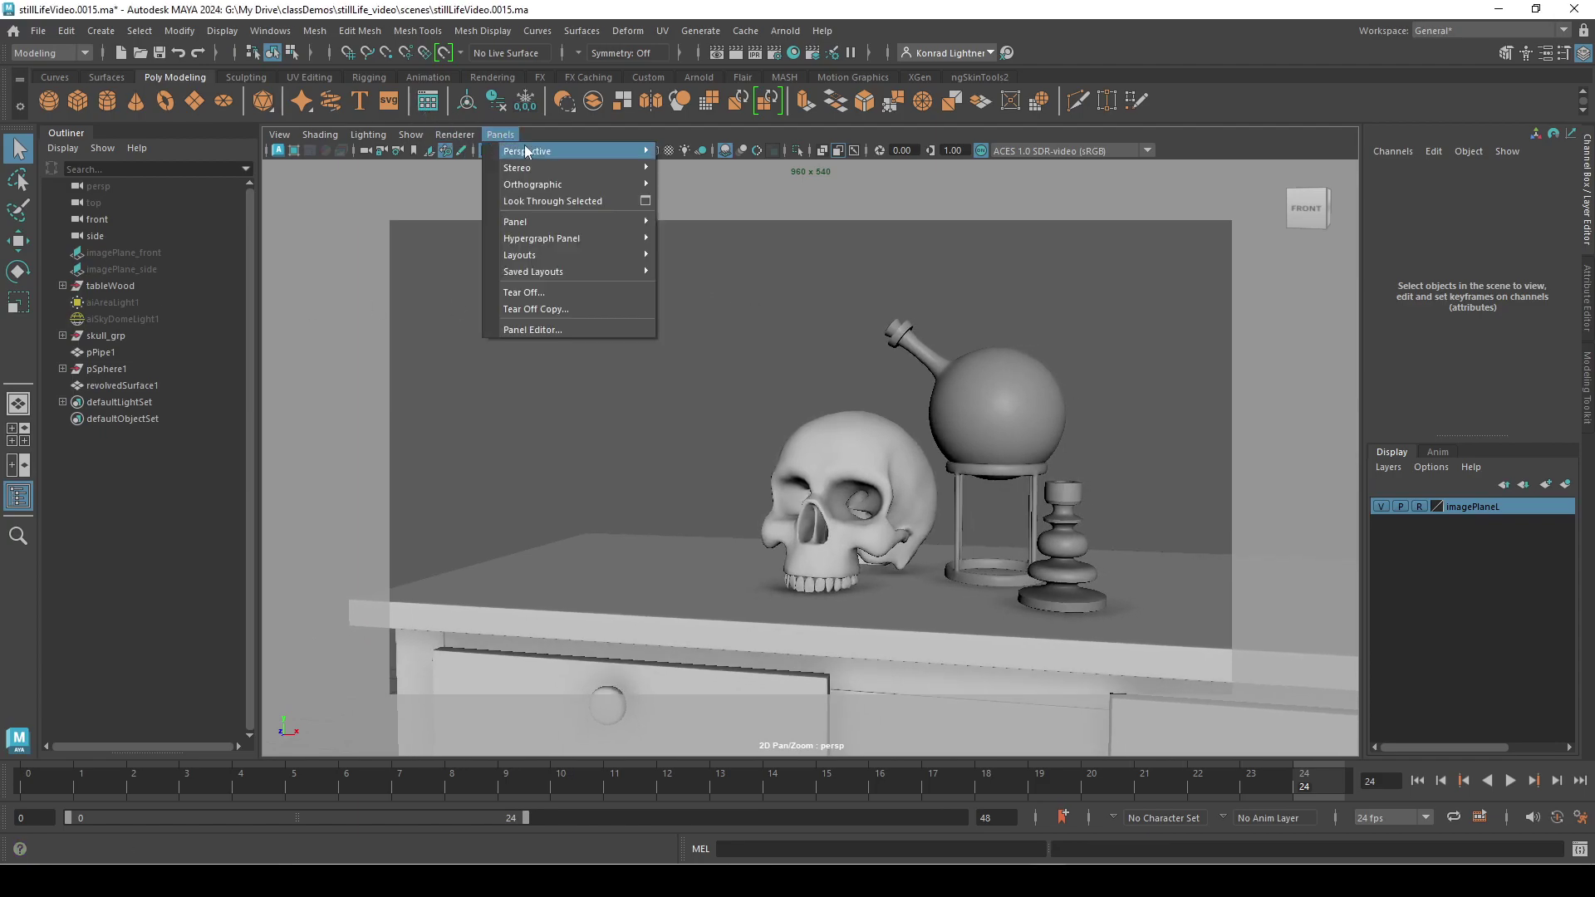
pyautogui.moveTo(539, 152)
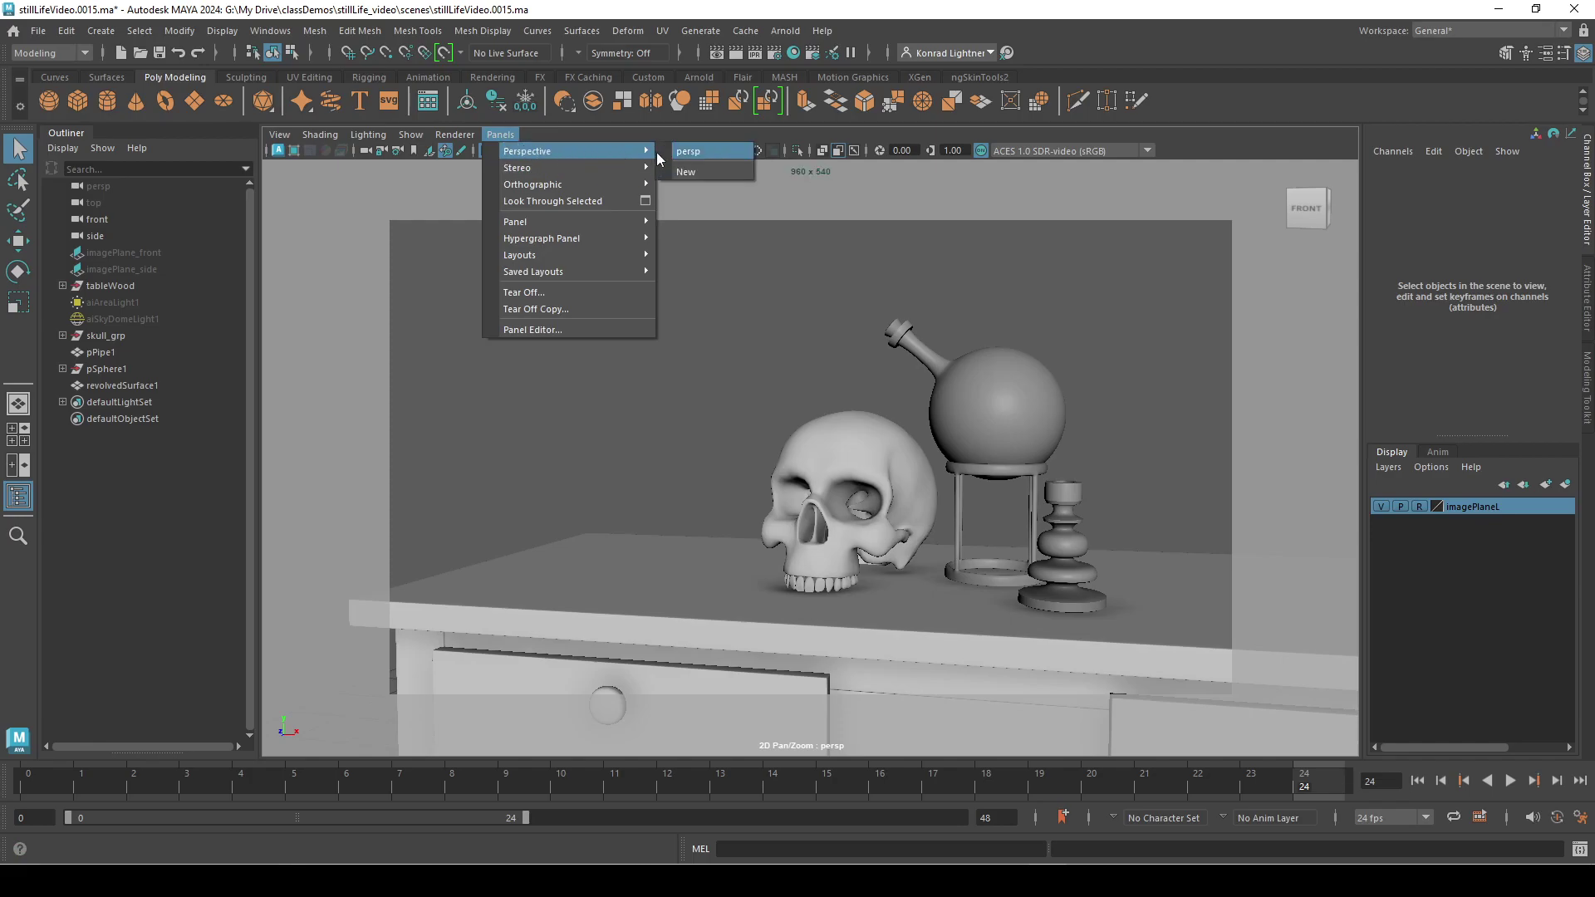
pyautogui.click(692, 174)
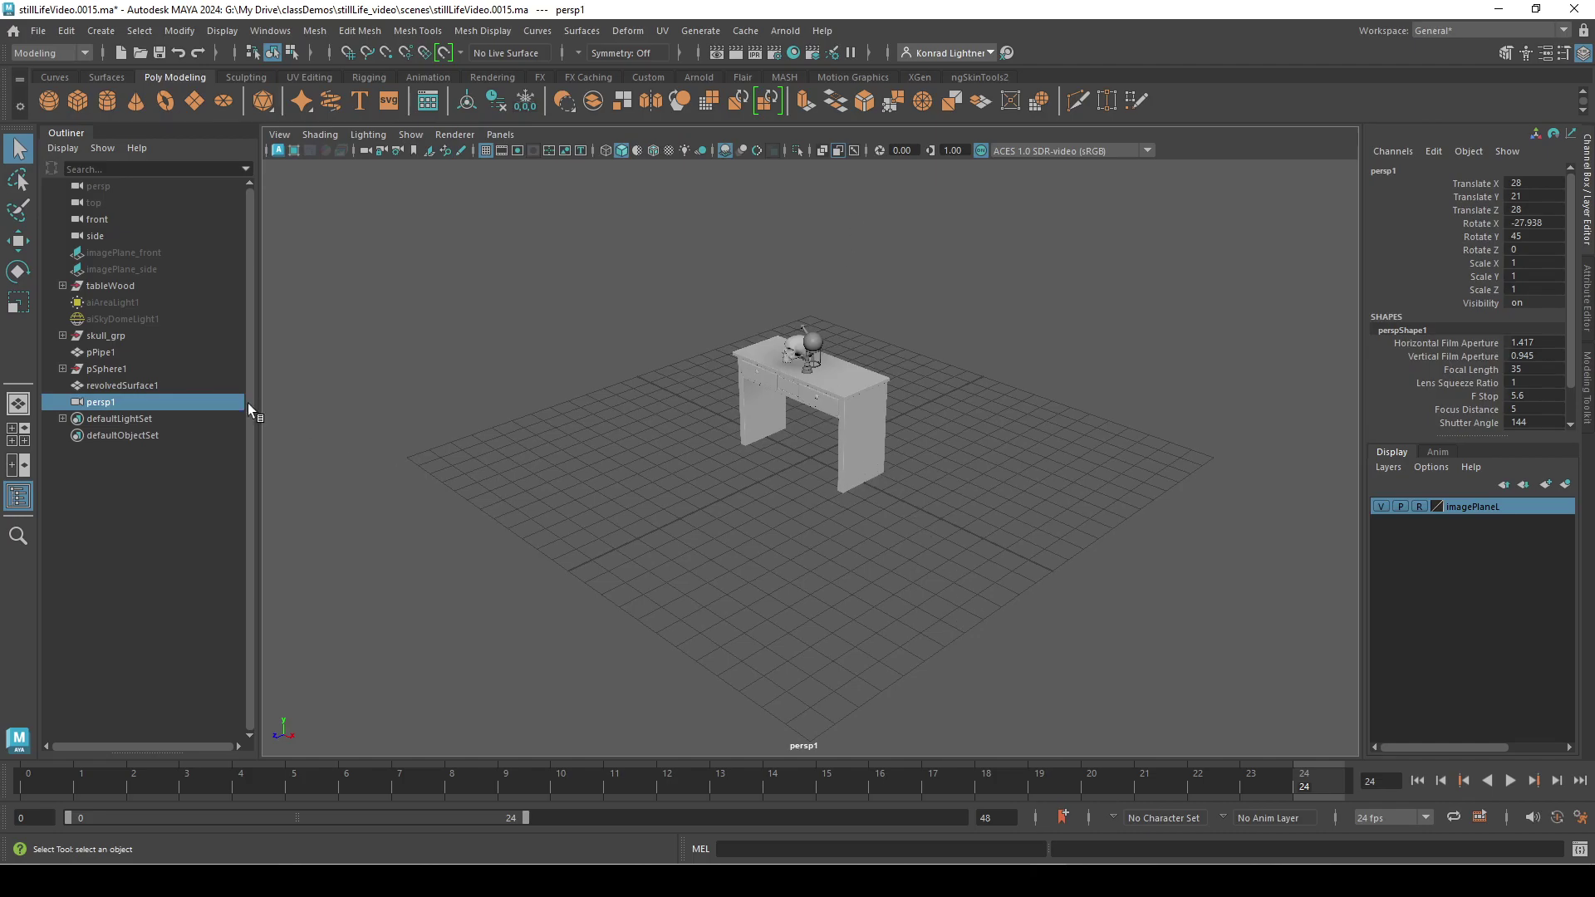
pyautogui.keyDown('alt'); pyautogui.moveTo(538, 545); pyautogui.dragTo(800, 672, button='right'); pyautogui.keyUp('alt')
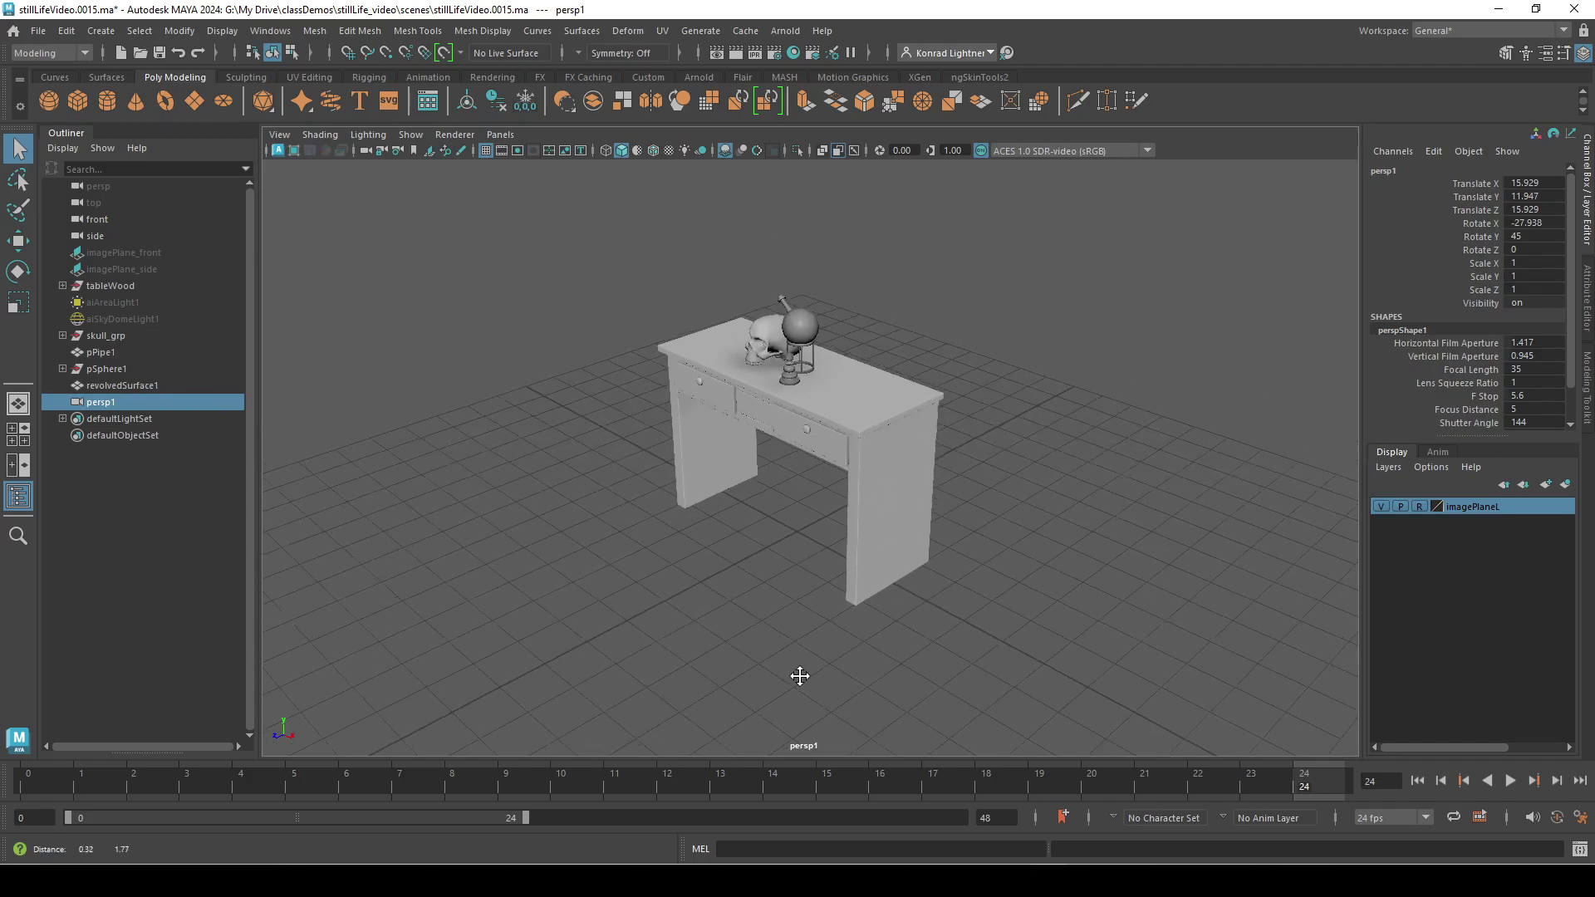
pyautogui.keyDown('alt'); pyautogui.moveTo(801, 671); pyautogui.dragTo(791, 688, button='middle'); pyautogui.keyUp('alt')
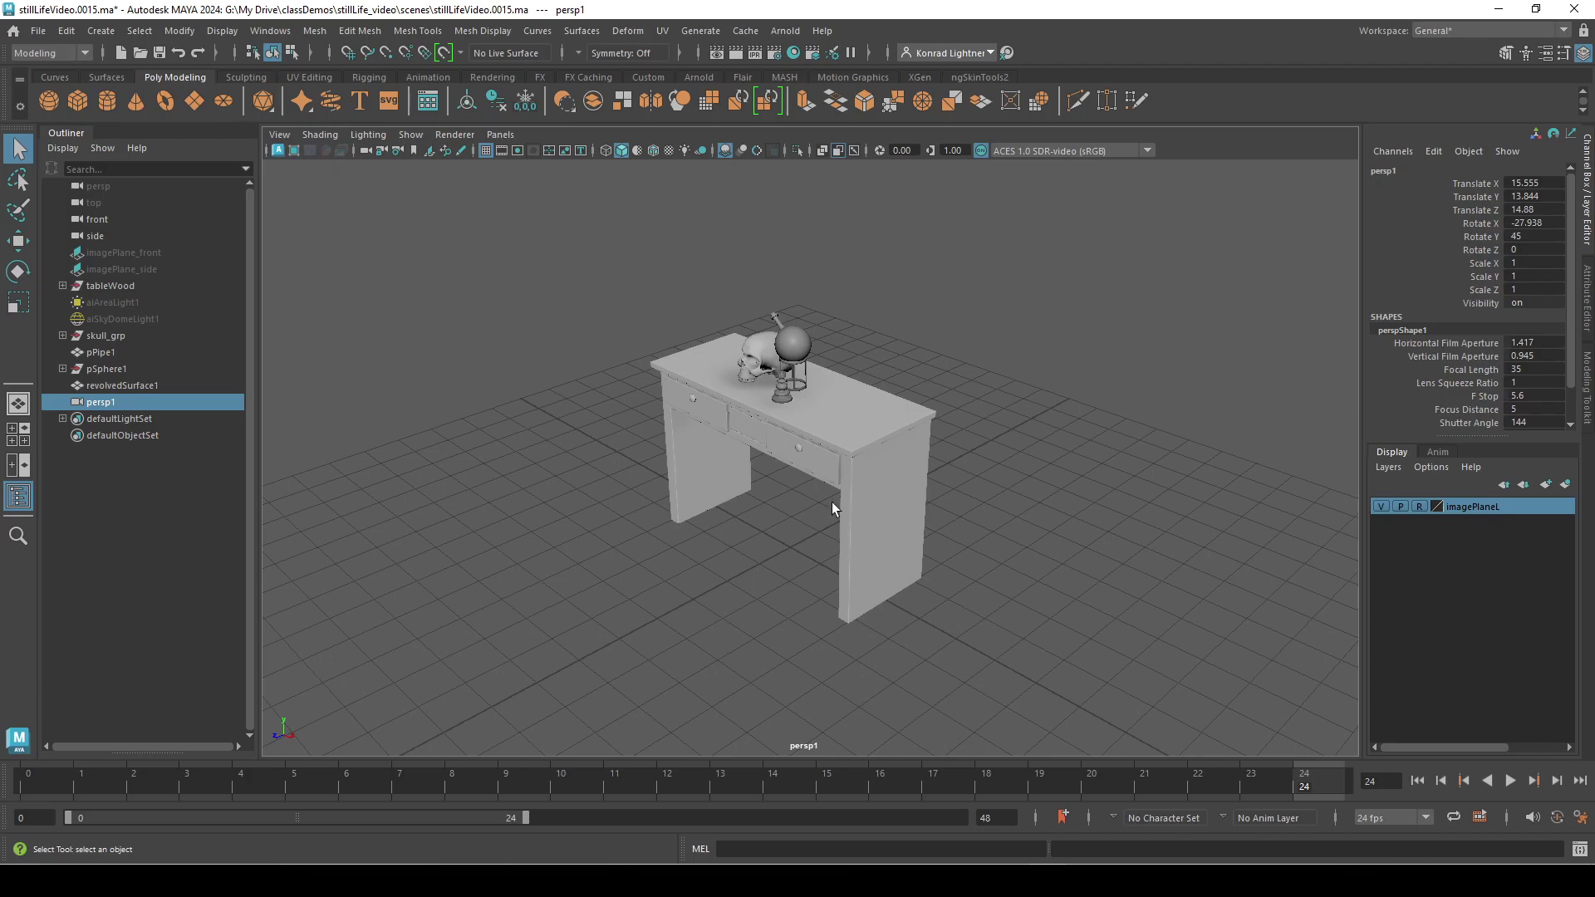
pyautogui.keyDown('alt'); pyautogui.moveTo(664, 390); pyautogui.dragTo(729, 615, button='right'); pyautogui.keyUp('alt')
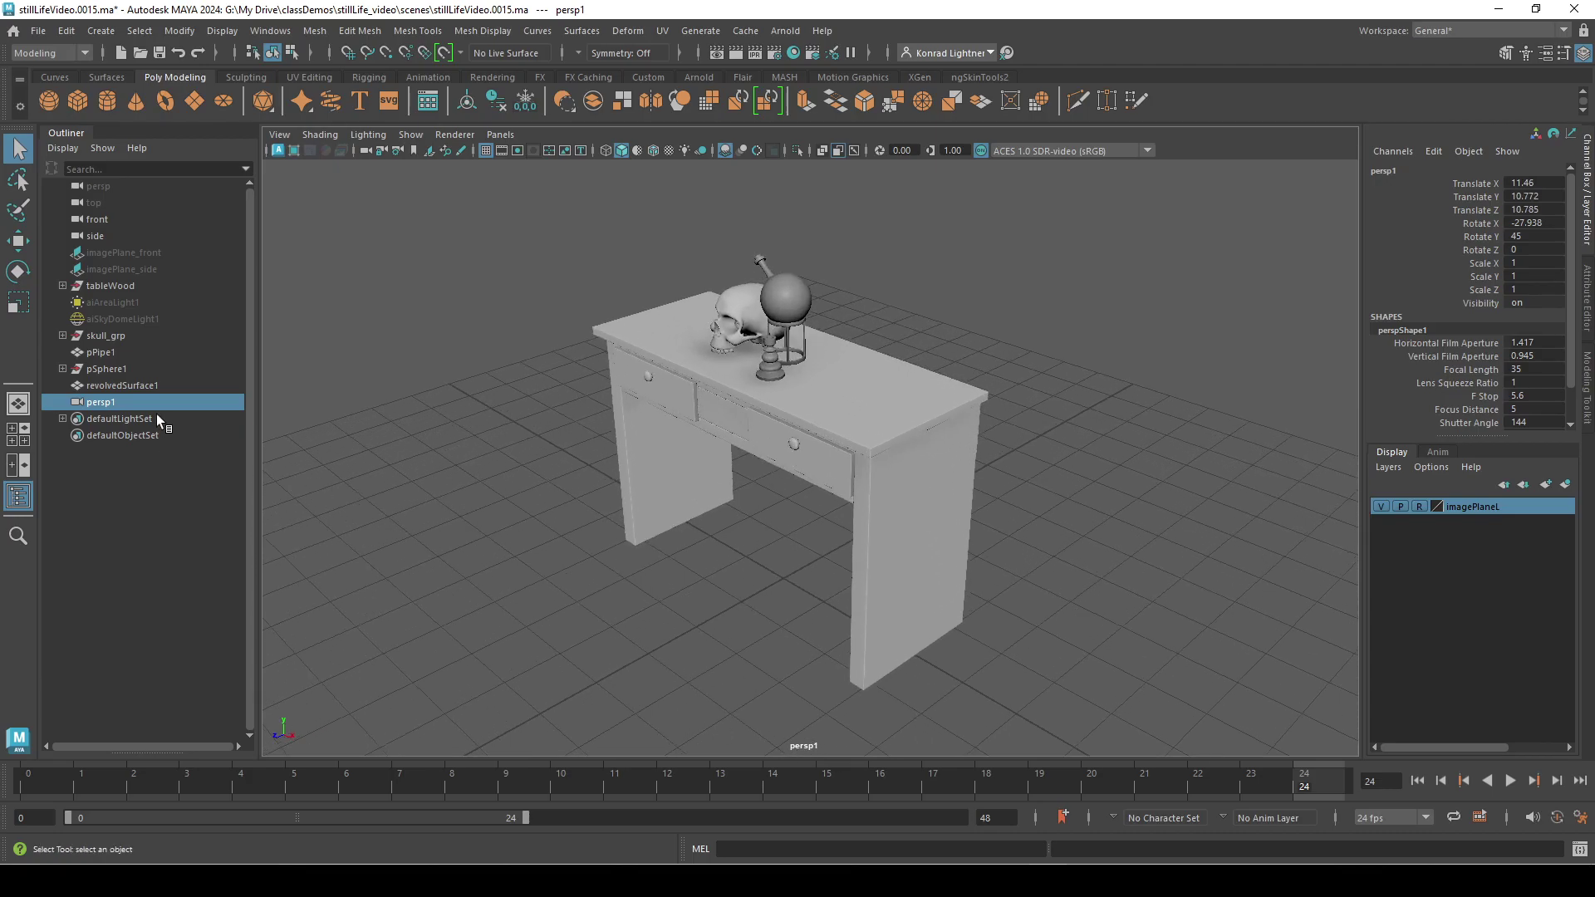
# - Look through the original persp camera again and select persp1 in the Outliner
pyautogui.click(503, 136)
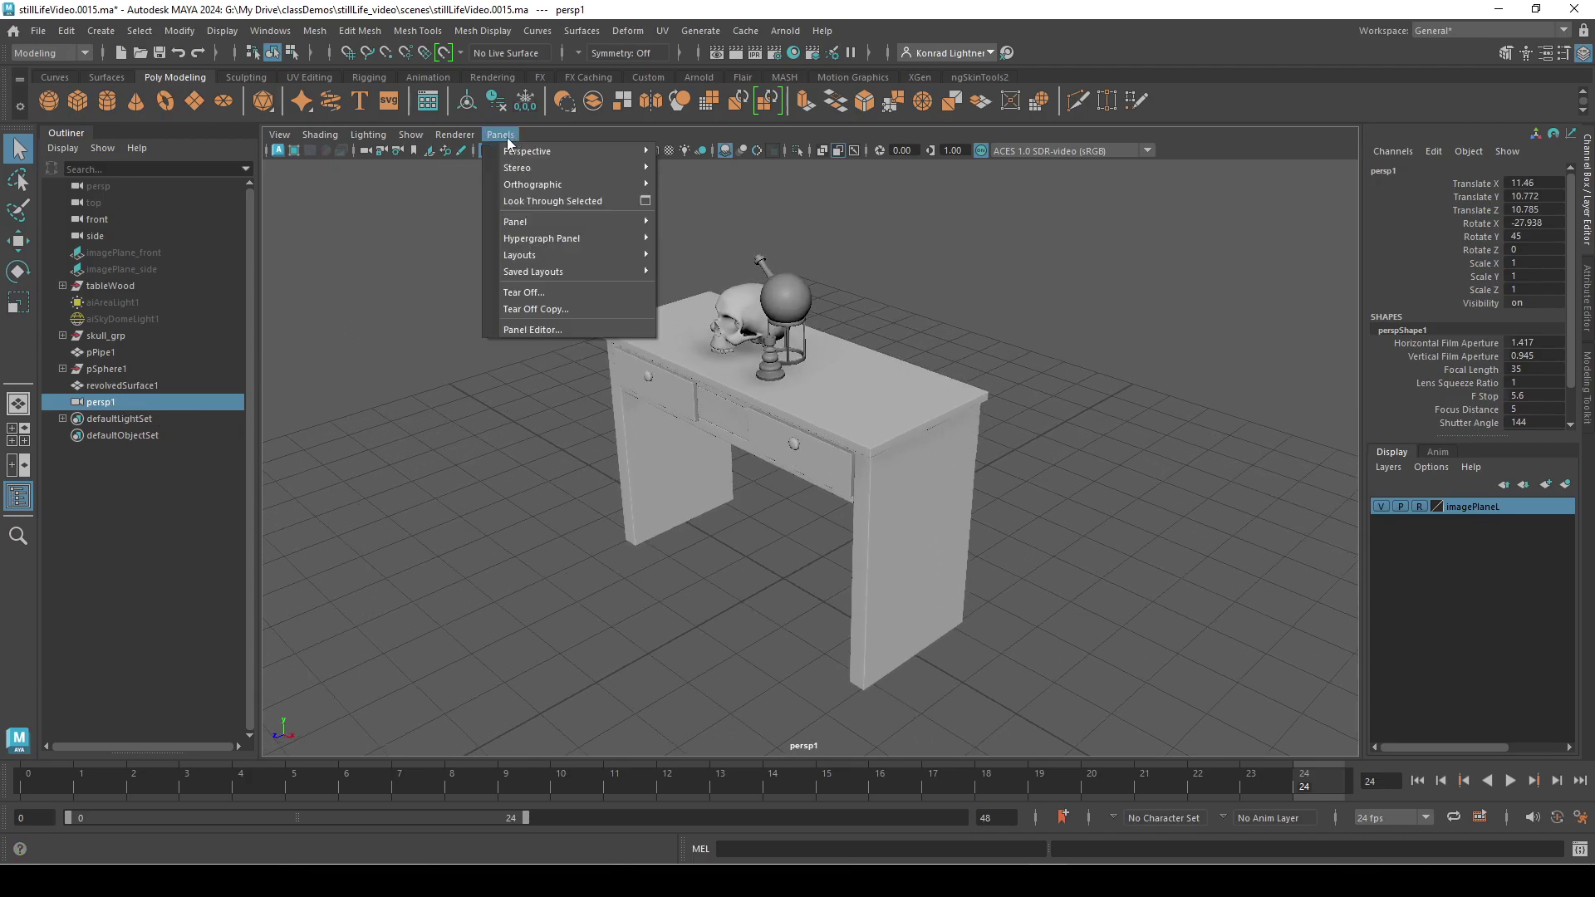
pyautogui.moveTo(557, 153)
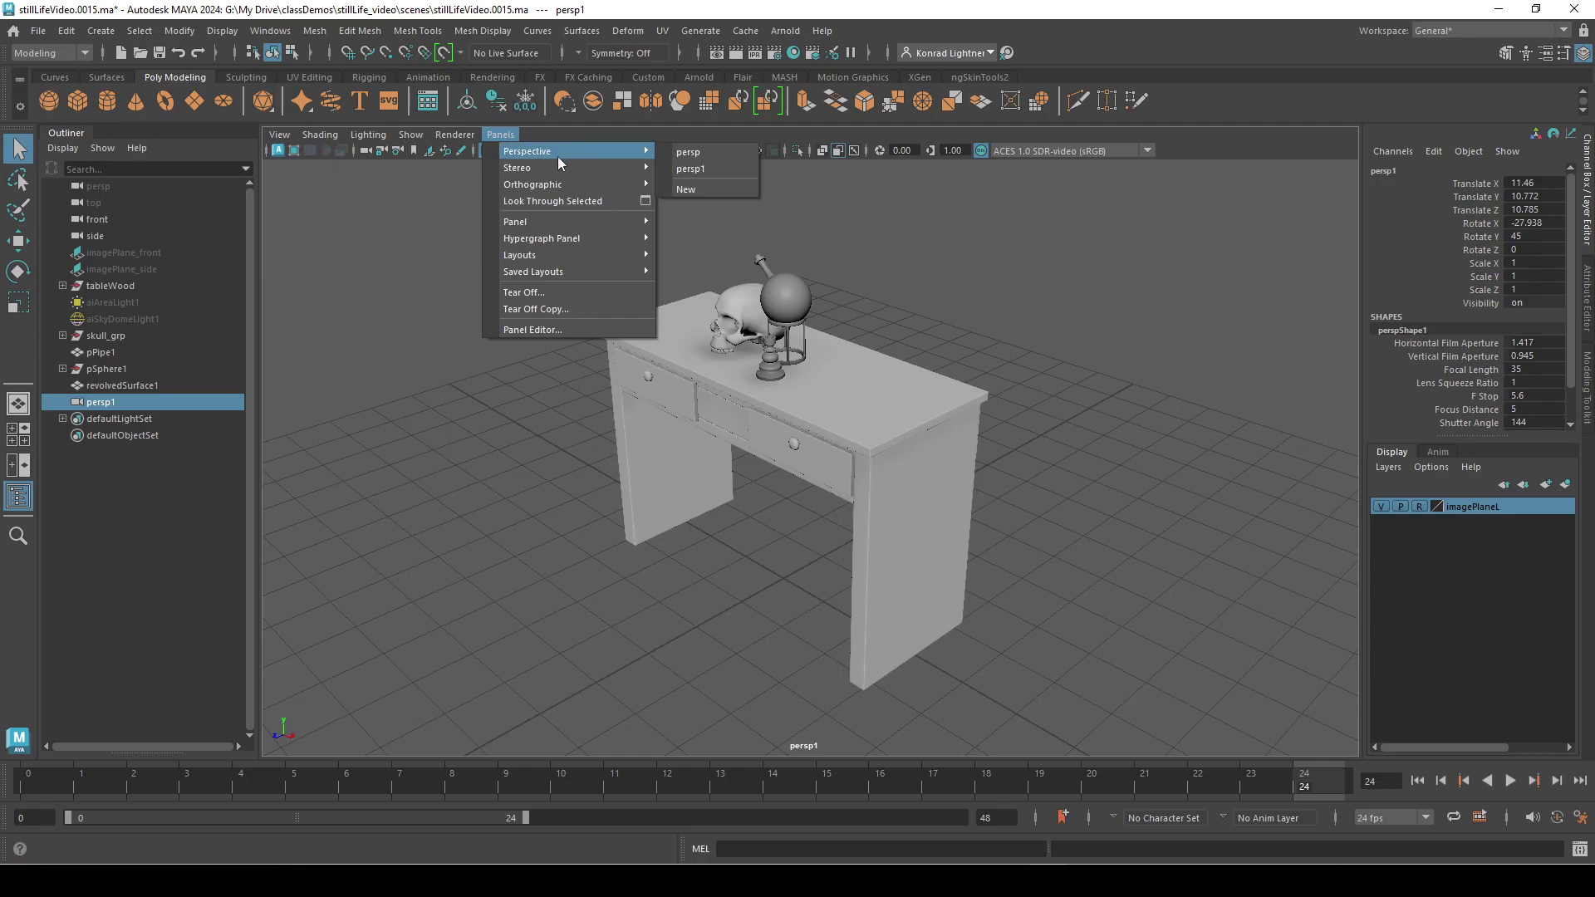
pyautogui.click(691, 150)
pyautogui.click(93, 521)
pyautogui.click(83, 404)
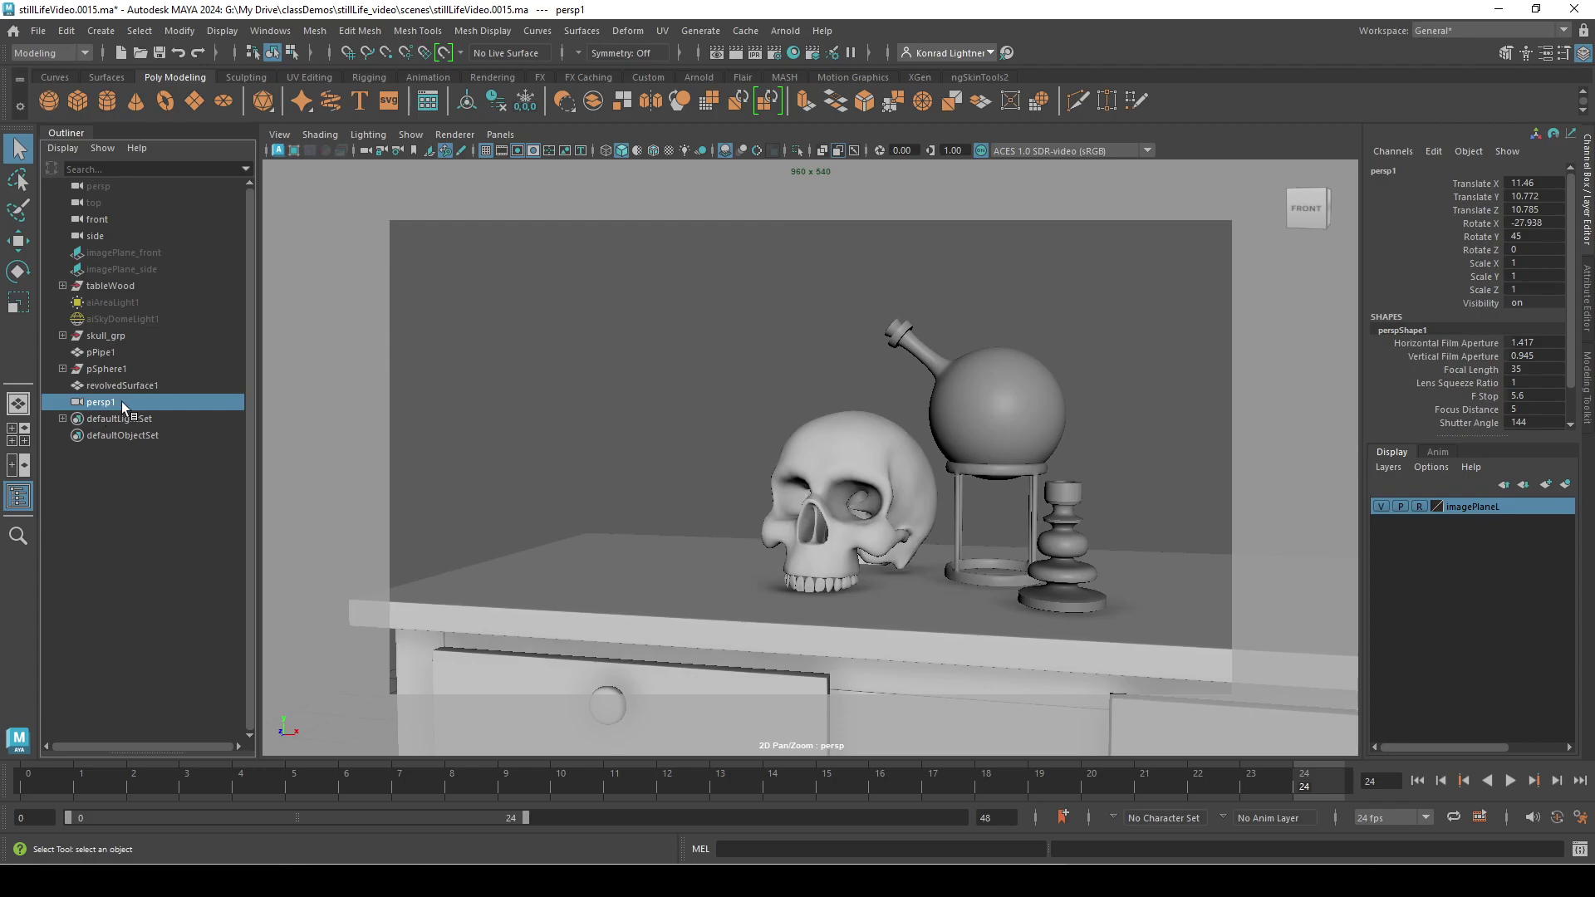
# - Rename the persp1 camera to renderCamera in the Outliner
pyautogui.doubleClick(121, 401)
pyautogui.write('renderCamer')
pyautogui.press('Return')
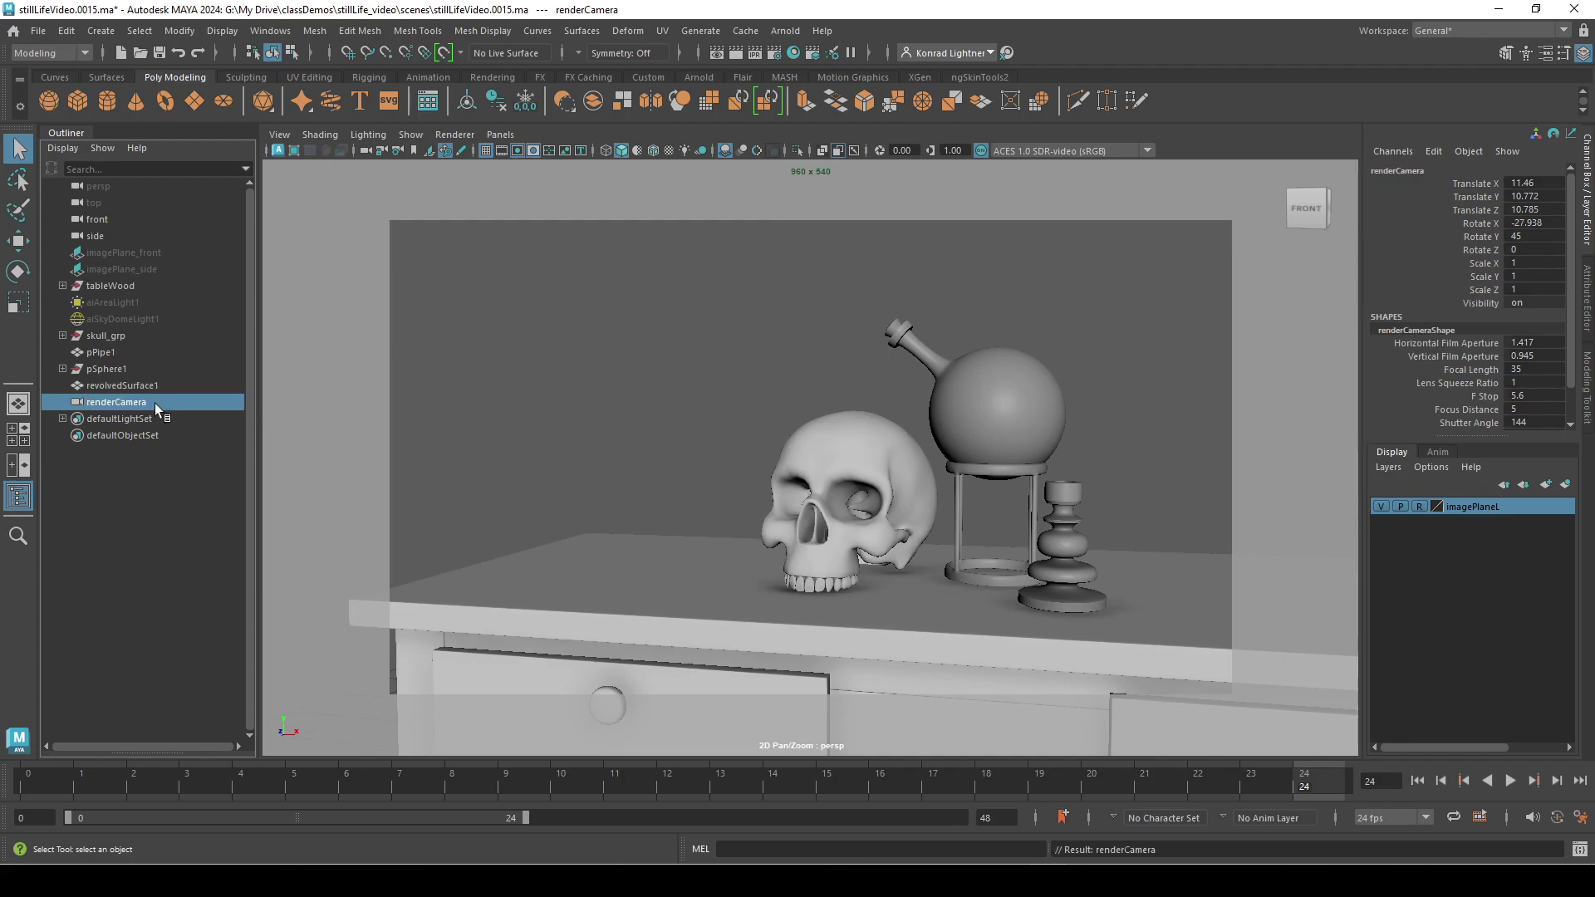
# - Look through renderCamera and tumble and dolly it to a straight-on front view of the table
pyautogui.keyDown('alt'); pyautogui.moveTo(554, 591); pyautogui.dragTo(655, 495); pyautogui.keyUp('alt')
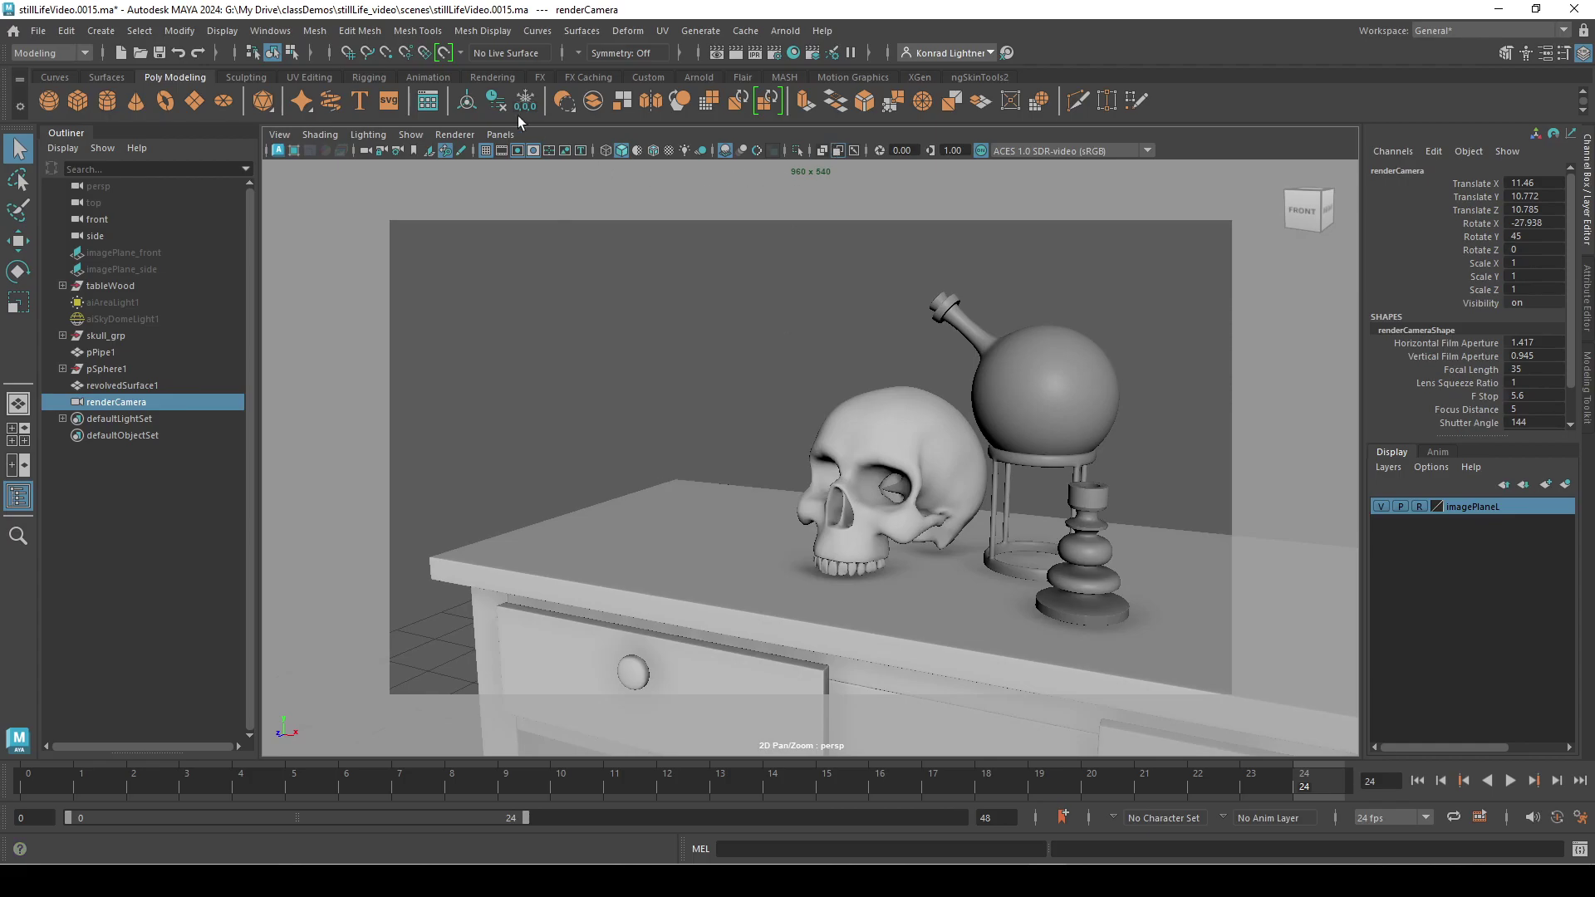
pyautogui.click(502, 136)
pyautogui.moveTo(565, 151)
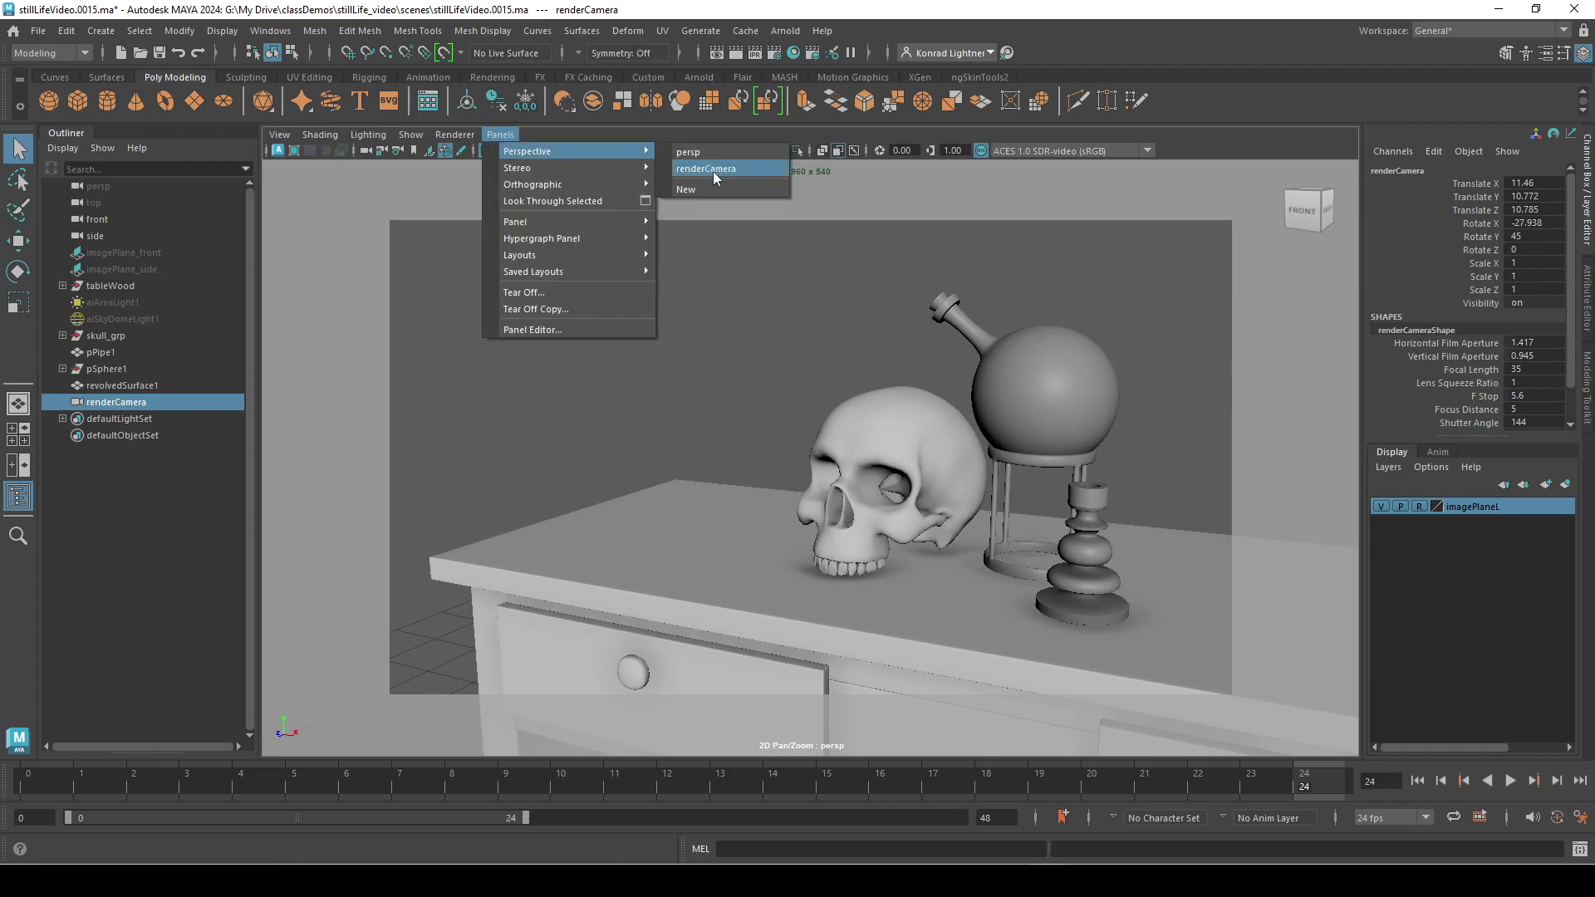
pyautogui.click(713, 171)
pyautogui.keyDown('alt'); pyautogui.moveTo(747, 399); pyautogui.dragTo(746, 523); pyautogui.keyUp('alt')
pyautogui.scroll(3, 796, 406)
pyautogui.scroll(5, 790, 520)
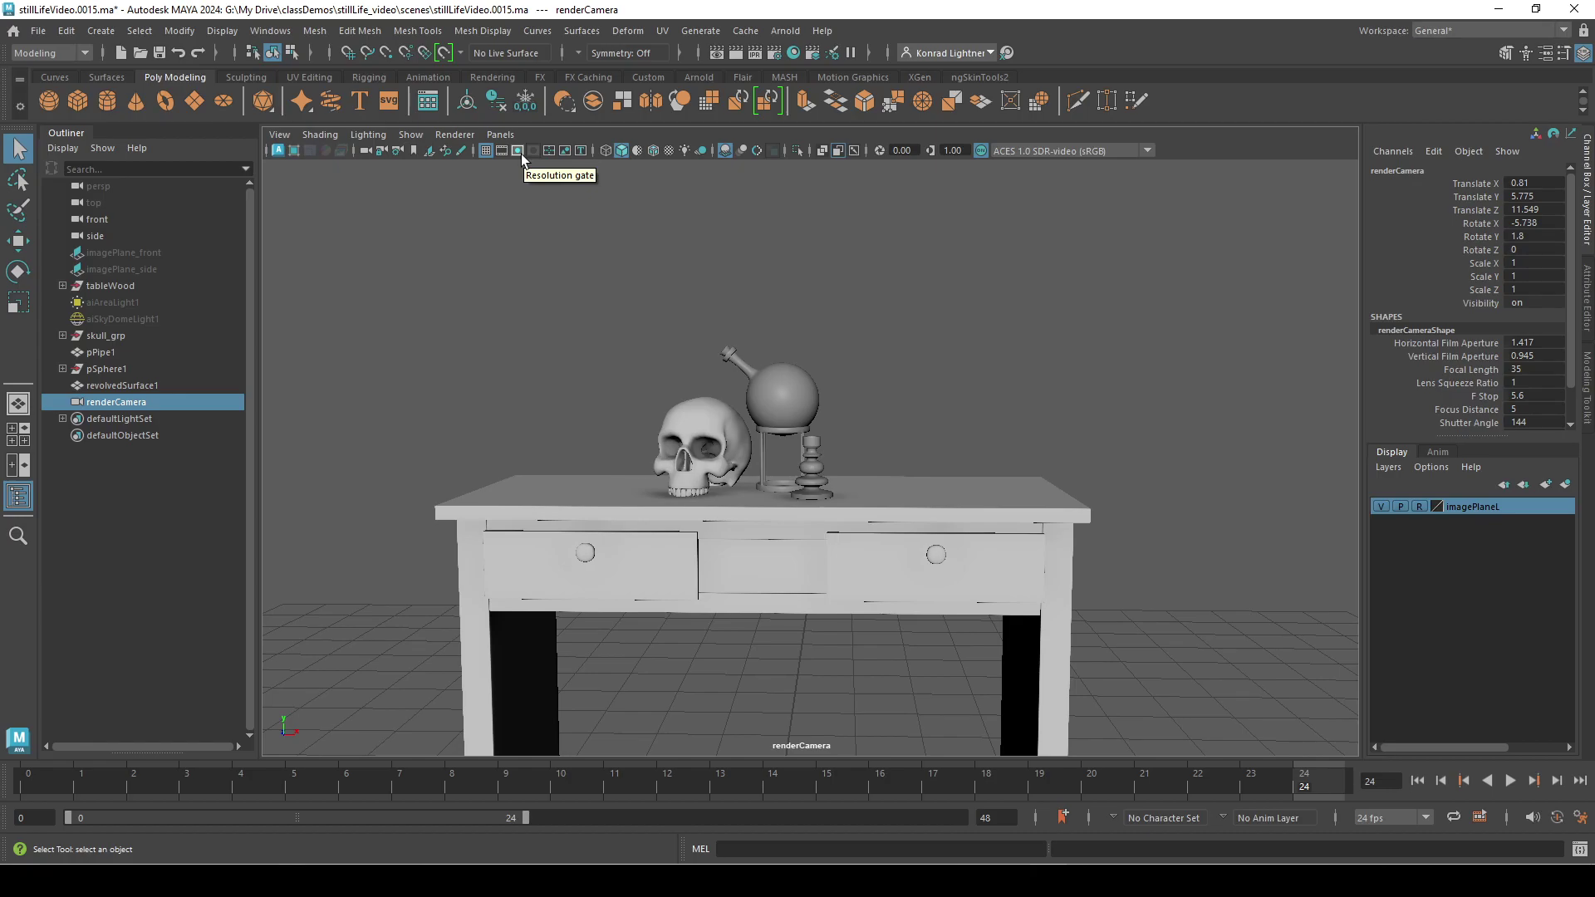
# - In Render Settings, set the Renderable Camera to renderCamera
pyautogui.click(775, 52)
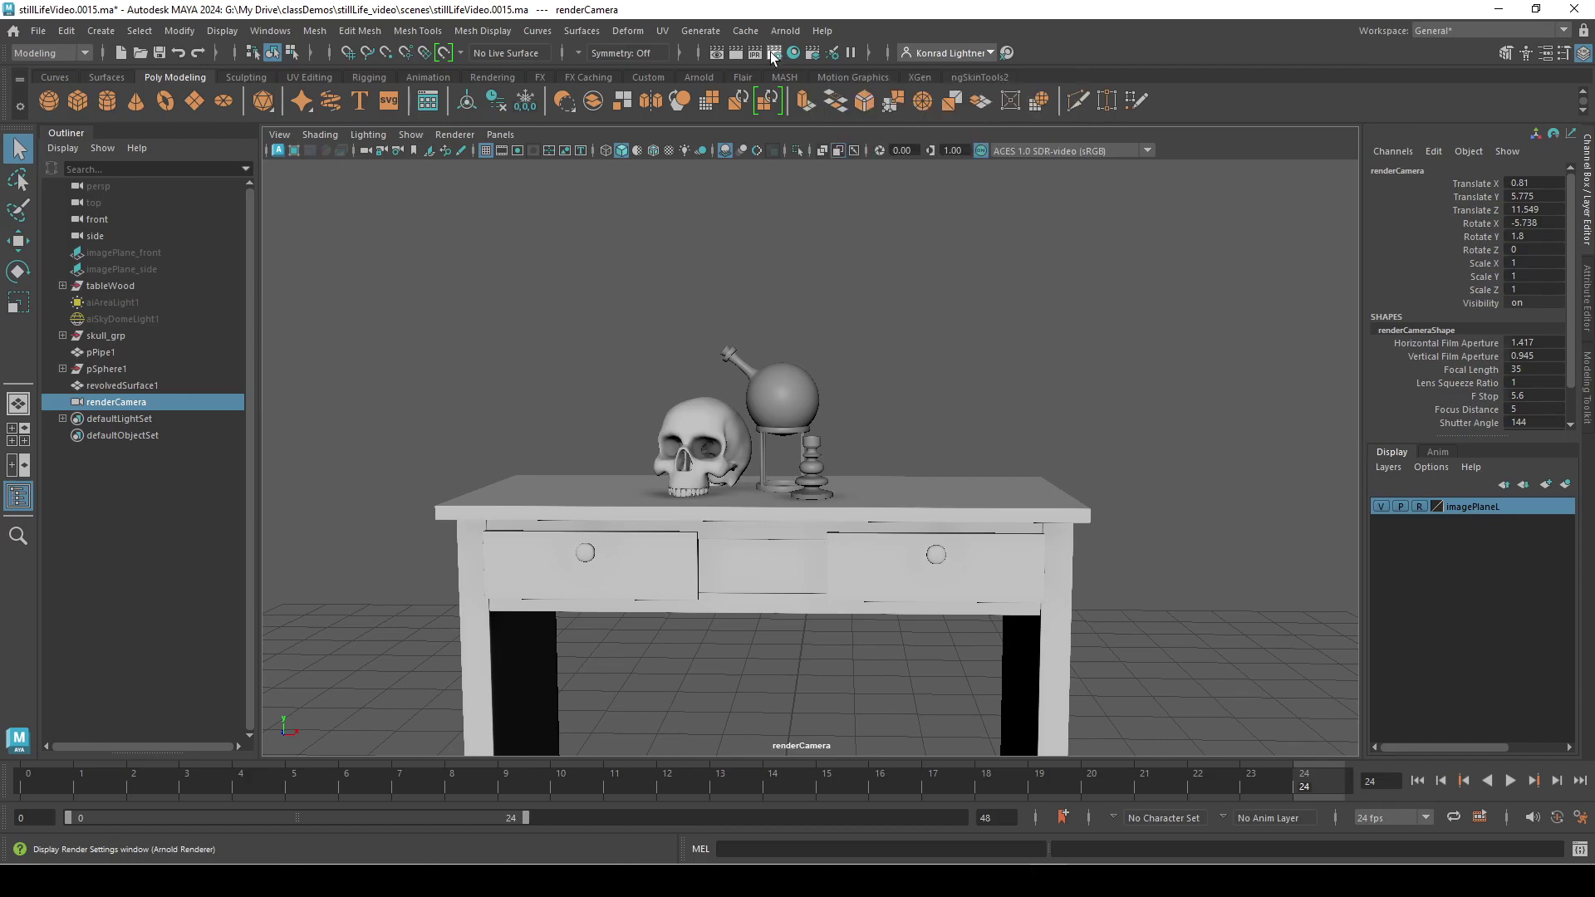
pyautogui.moveTo(453, 158); pyautogui.dragTo(841, 103)
pyautogui.scroll(-3, 885, 371)
pyautogui.scroll(-10, 885, 371)
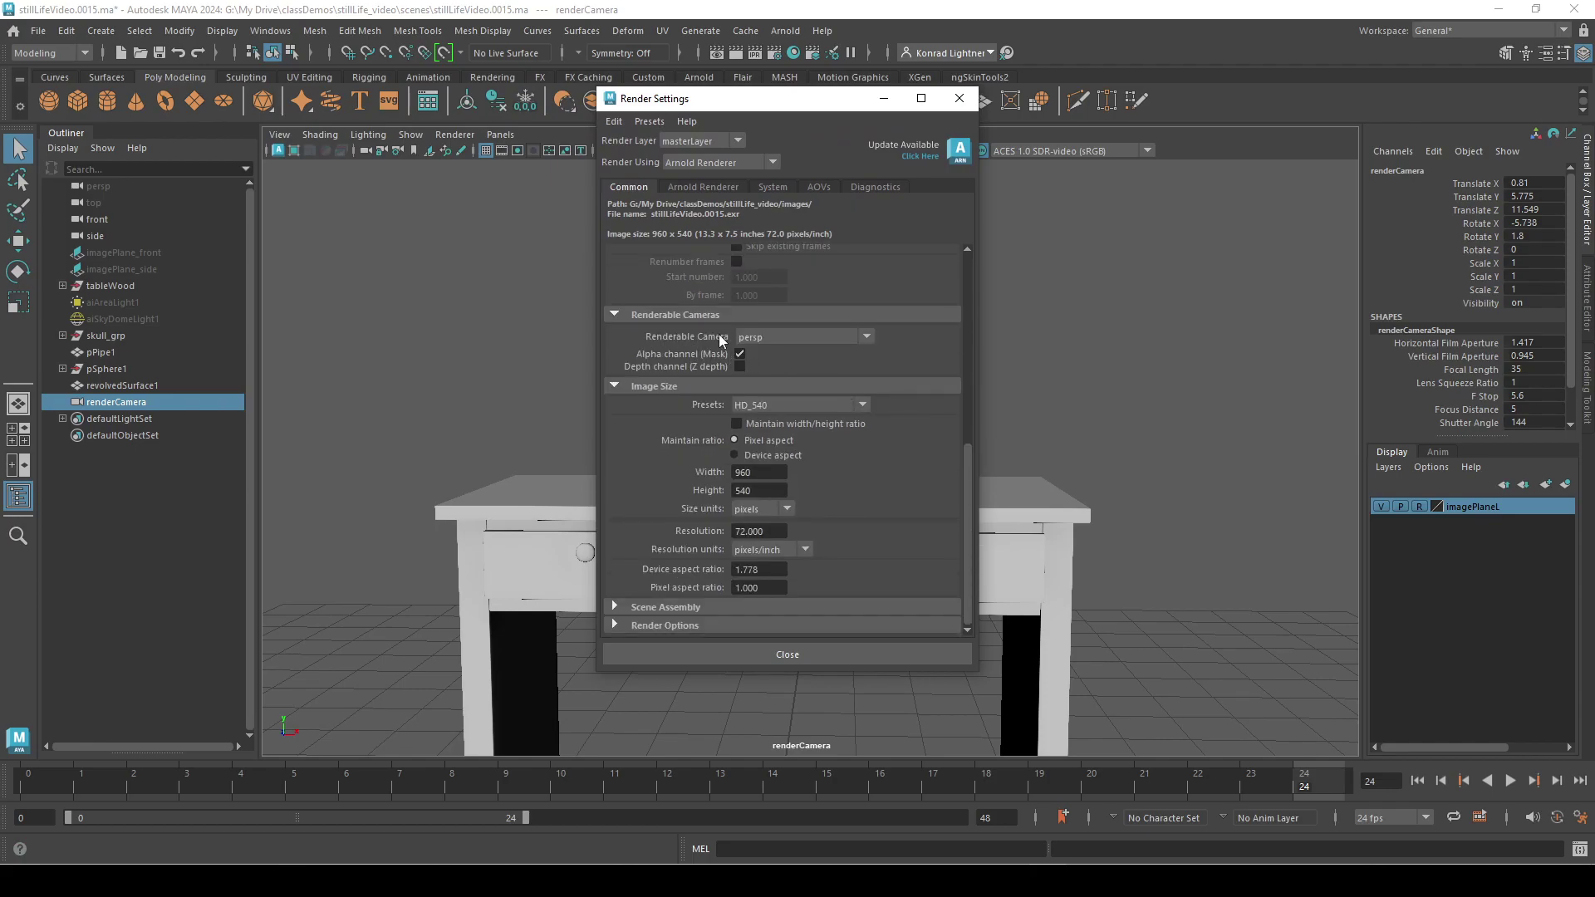
pyautogui.click(790, 337)
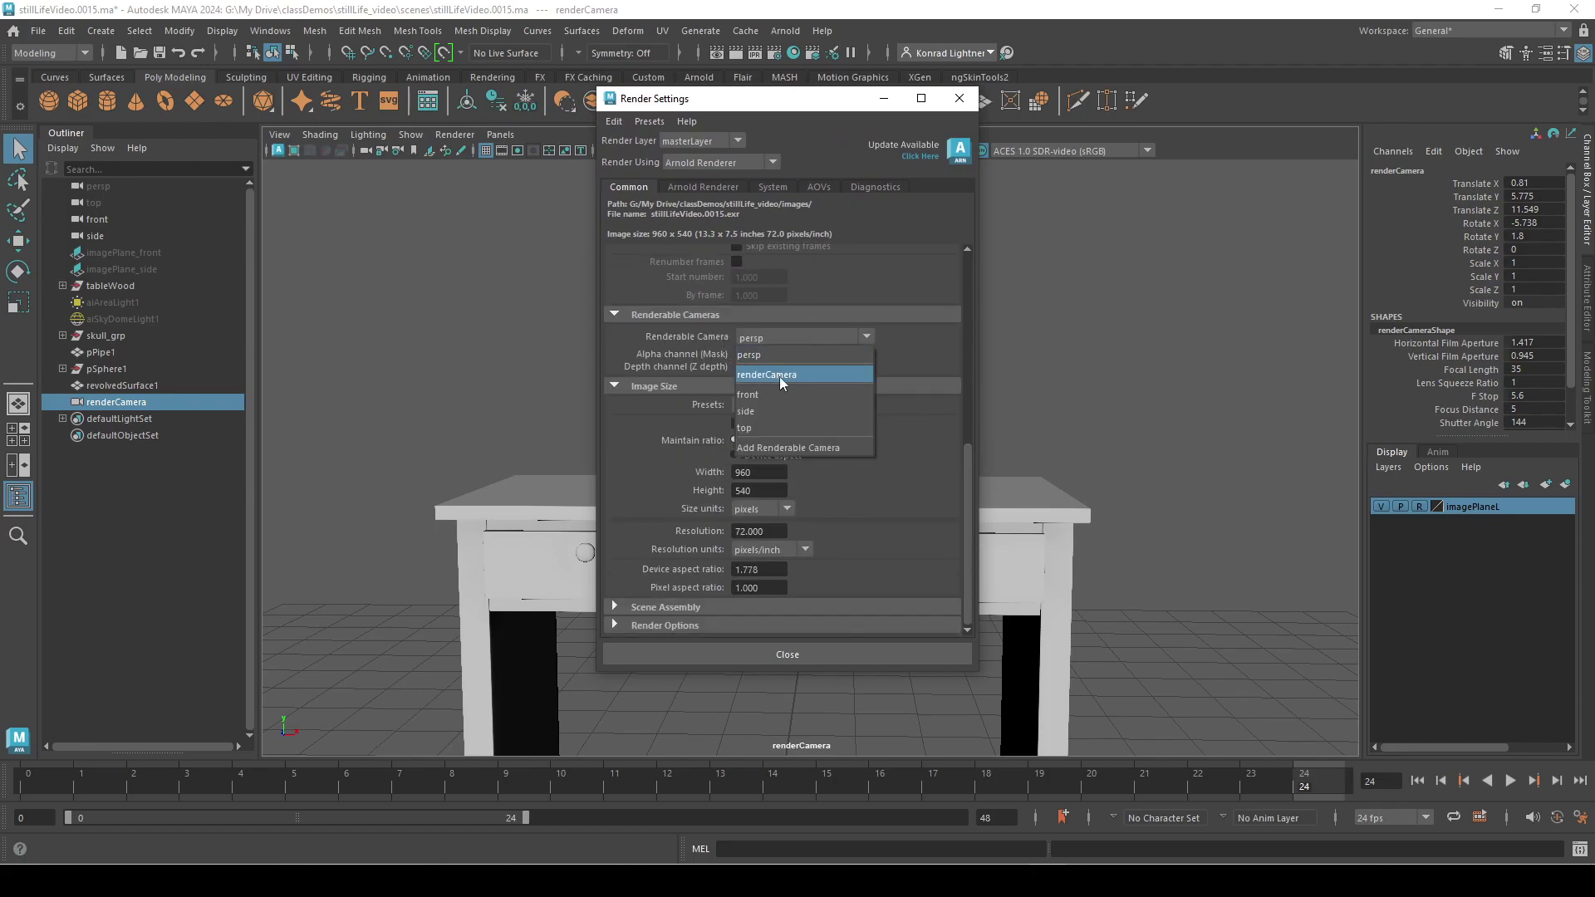
pyautogui.click(779, 376)
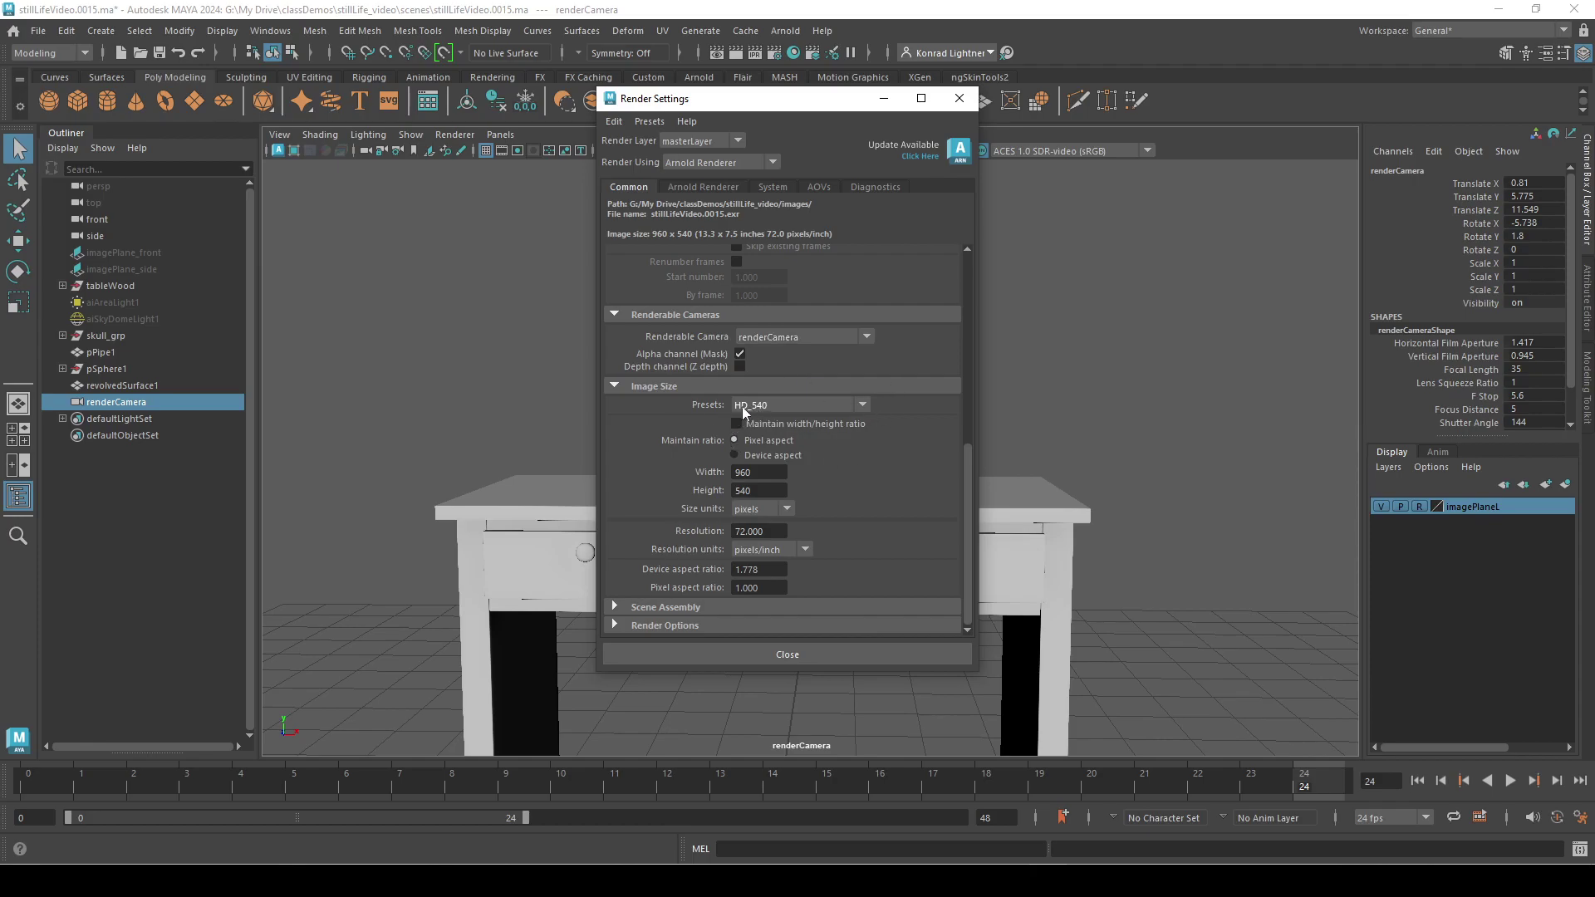
# - Keep the HD_540 (960 x 540) image size preset, close Render Settings, and tumble renderCamera around the desk
pyautogui.click(777, 407)
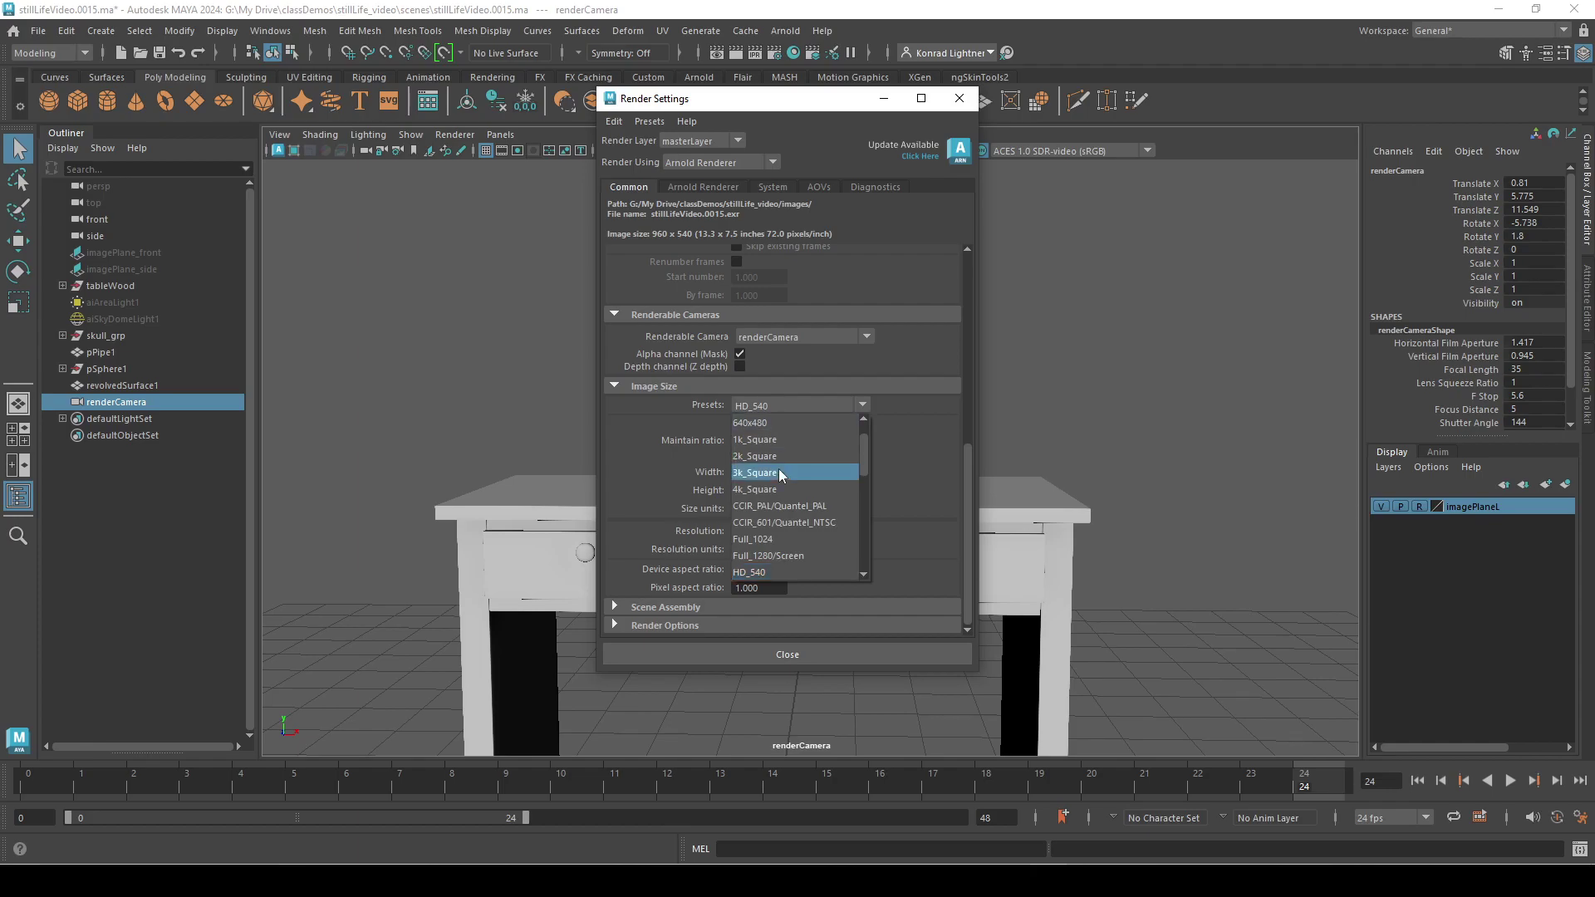
pyautogui.scroll(-2, 752, 488)
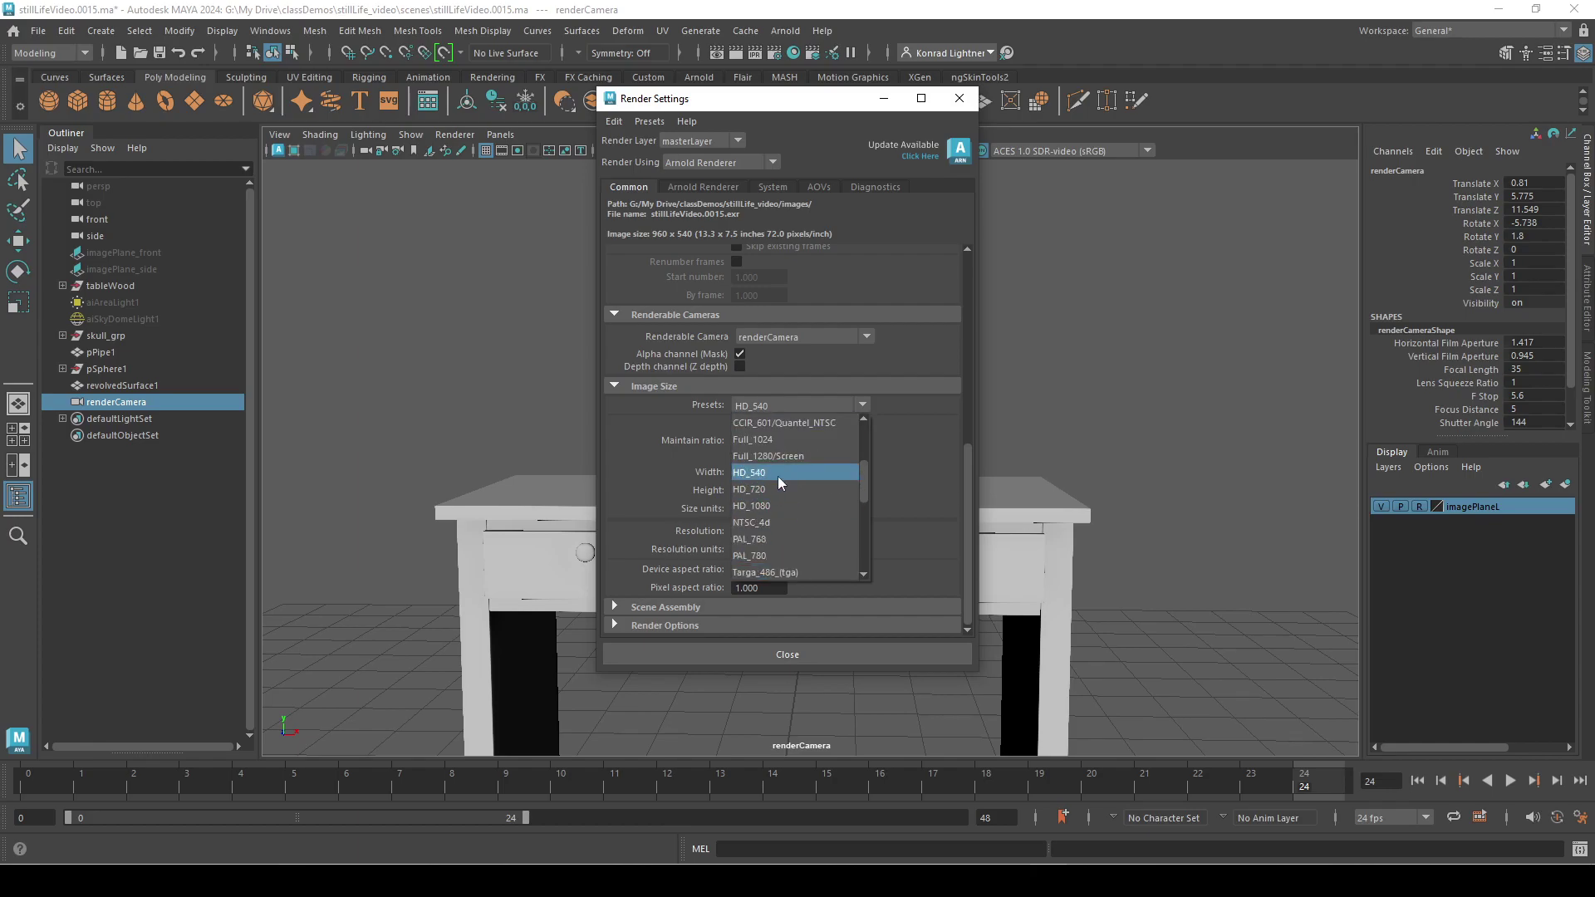
pyautogui.click(763, 474)
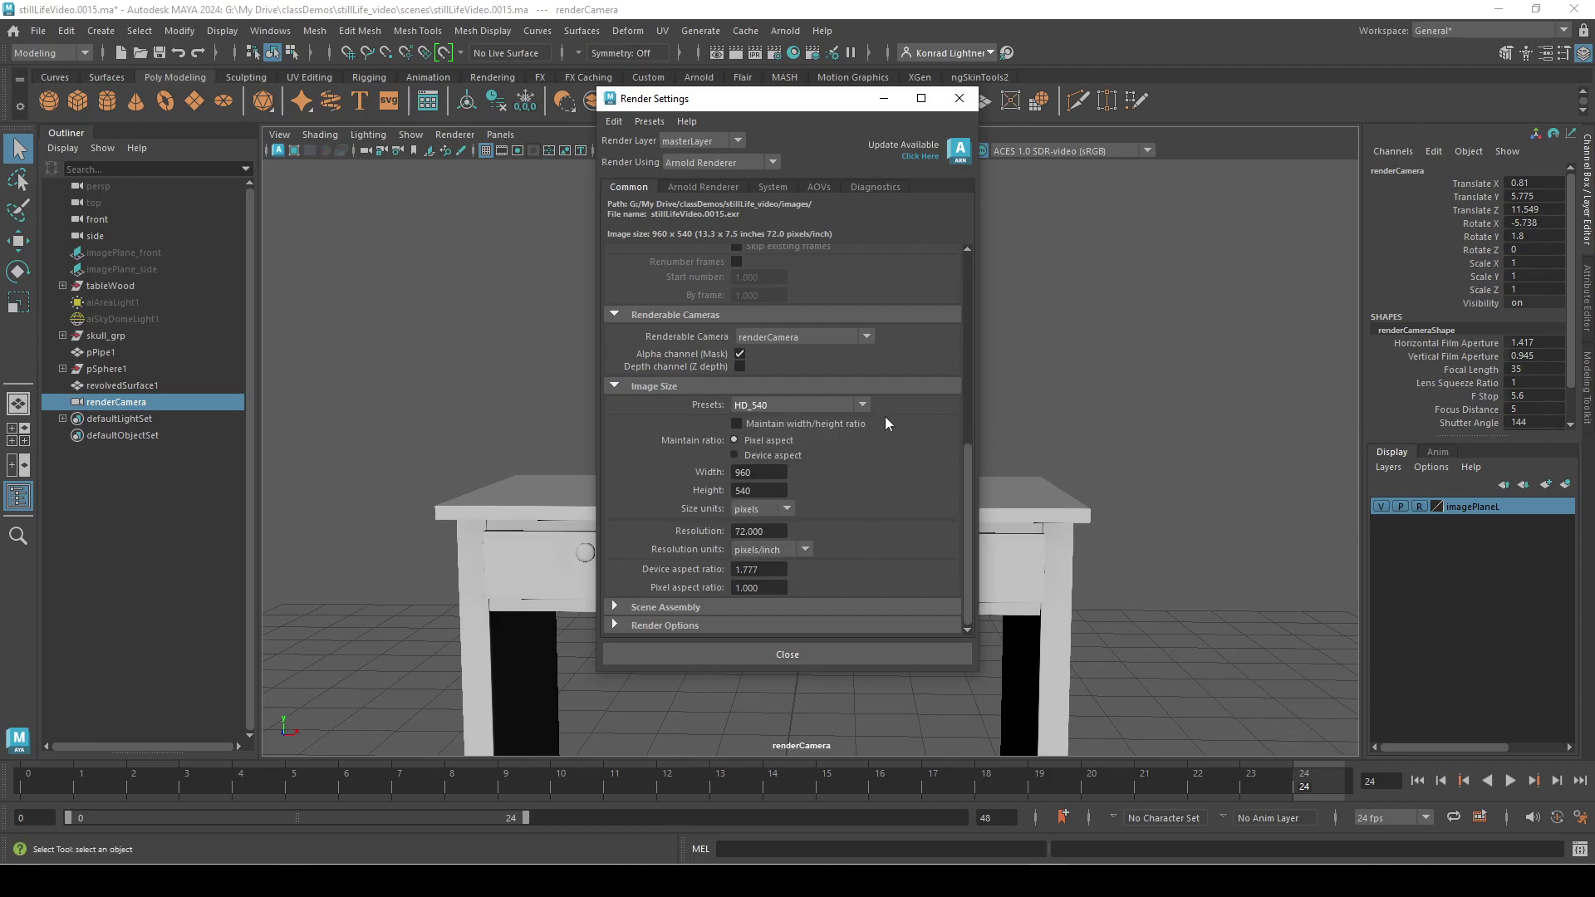
pyautogui.moveTo(846, 110); pyautogui.dragTo(1037, 145)
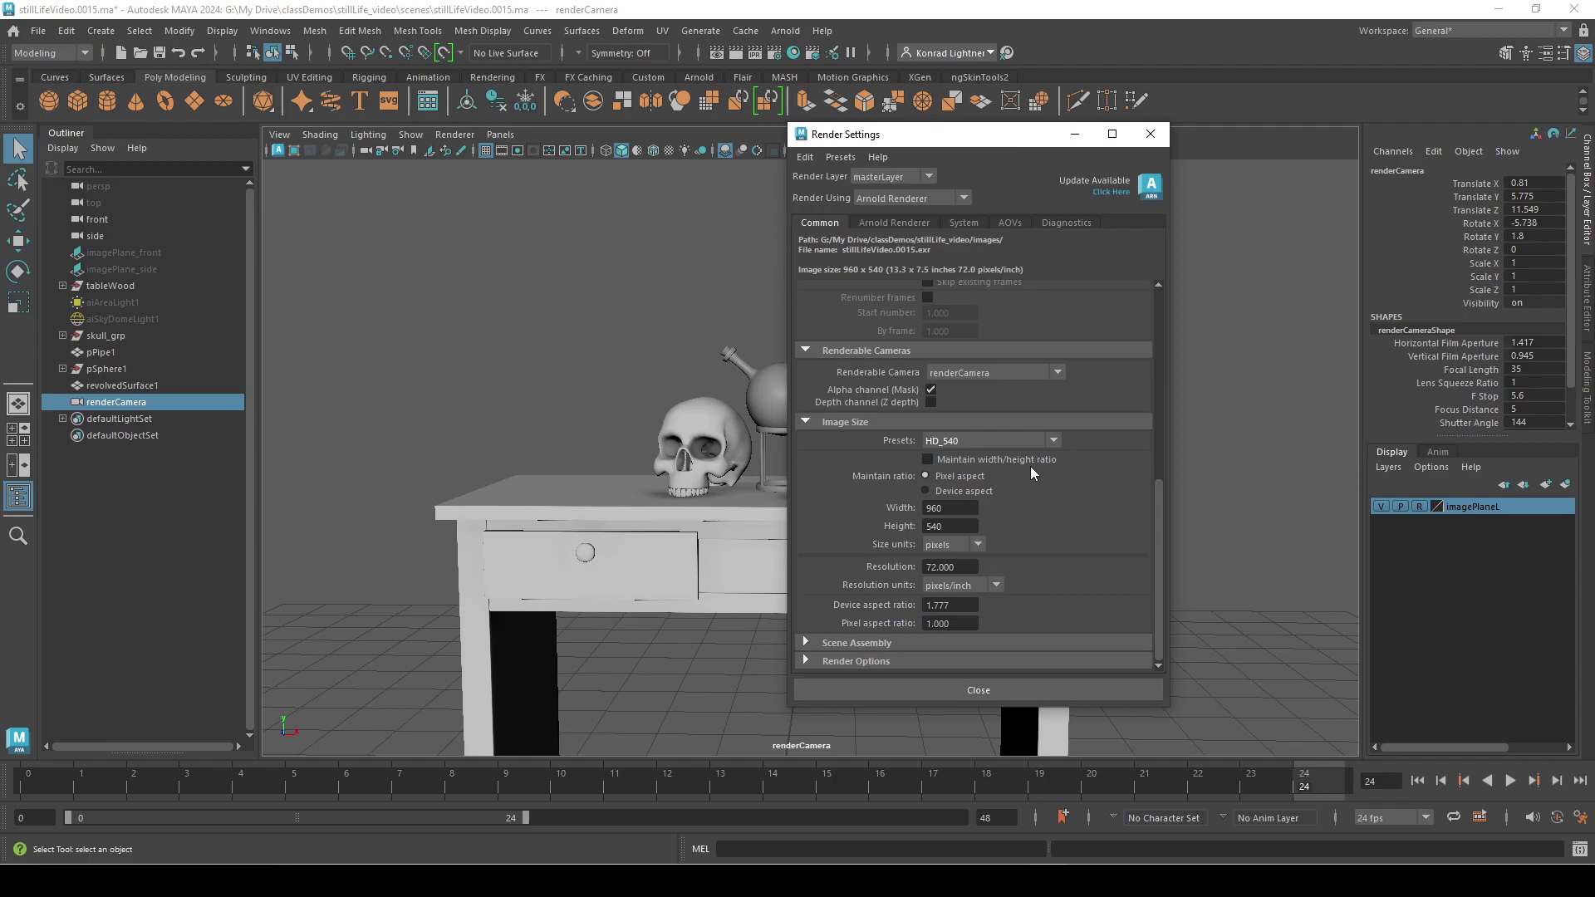
pyautogui.click(1151, 136)
pyautogui.keyDown('alt'); pyautogui.moveTo(1203, 441); pyautogui.dragTo(719, 249); pyautogui.keyUp('alt')
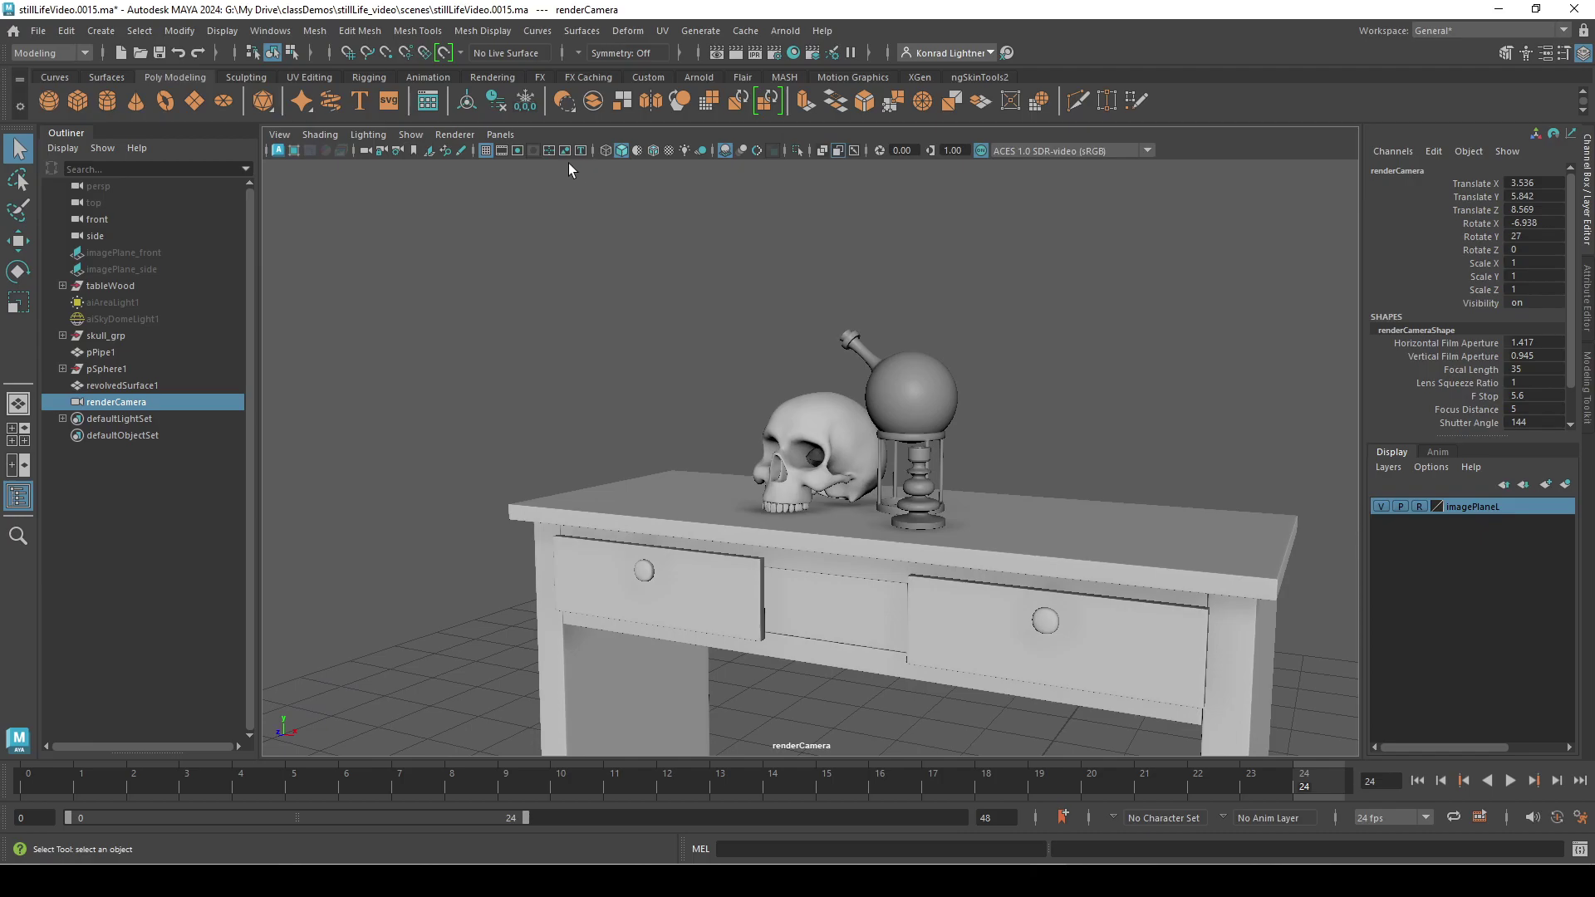
# - Show renderCamera's 960 x 540 resolution gate with a grey gate mask and frame the skull, flask and candlestick
pyautogui.click(516, 150)
pyautogui.keyDown('alt'); pyautogui.moveTo(656, 375); pyautogui.dragTo(681, 387); pyautogui.keyUp('alt')
pyautogui.keyDown('alt'); pyautogui.moveTo(681, 388); pyautogui.dragTo(806, 387, button='right'); pyautogui.keyUp('alt')
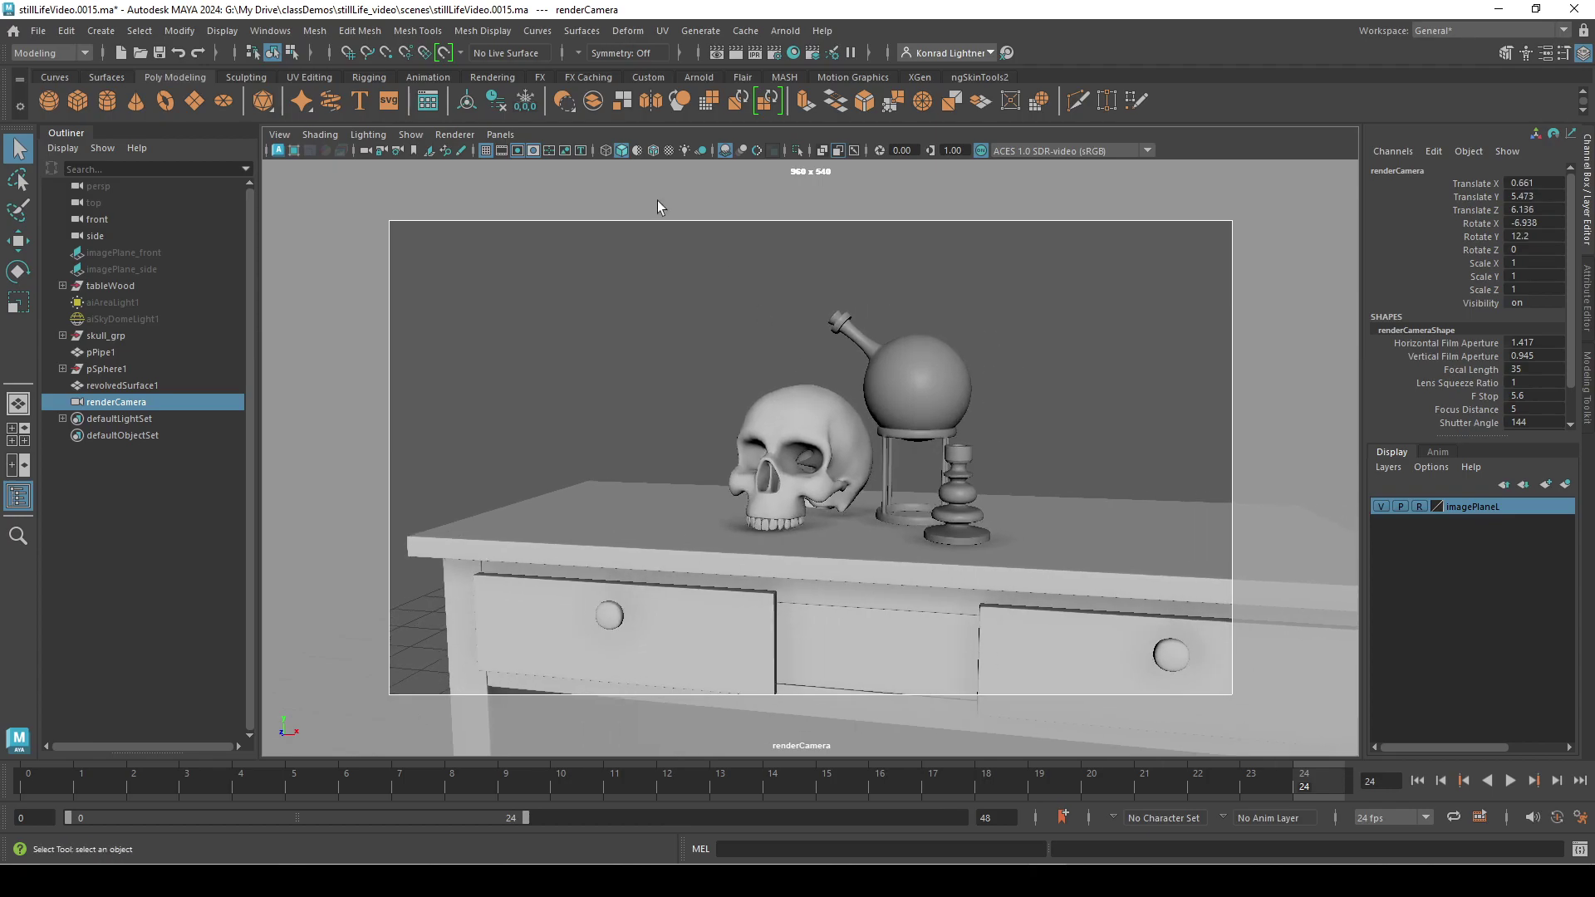
pyautogui.click(531, 152)
pyautogui.click(532, 153)
pyautogui.click(531, 153)
pyautogui.click(531, 153)
pyautogui.click(531, 153)
pyautogui.click(532, 153)
pyautogui.keyDown('alt'); pyautogui.moveTo(862, 525); pyautogui.dragTo(791, 569); pyautogui.keyUp('alt')
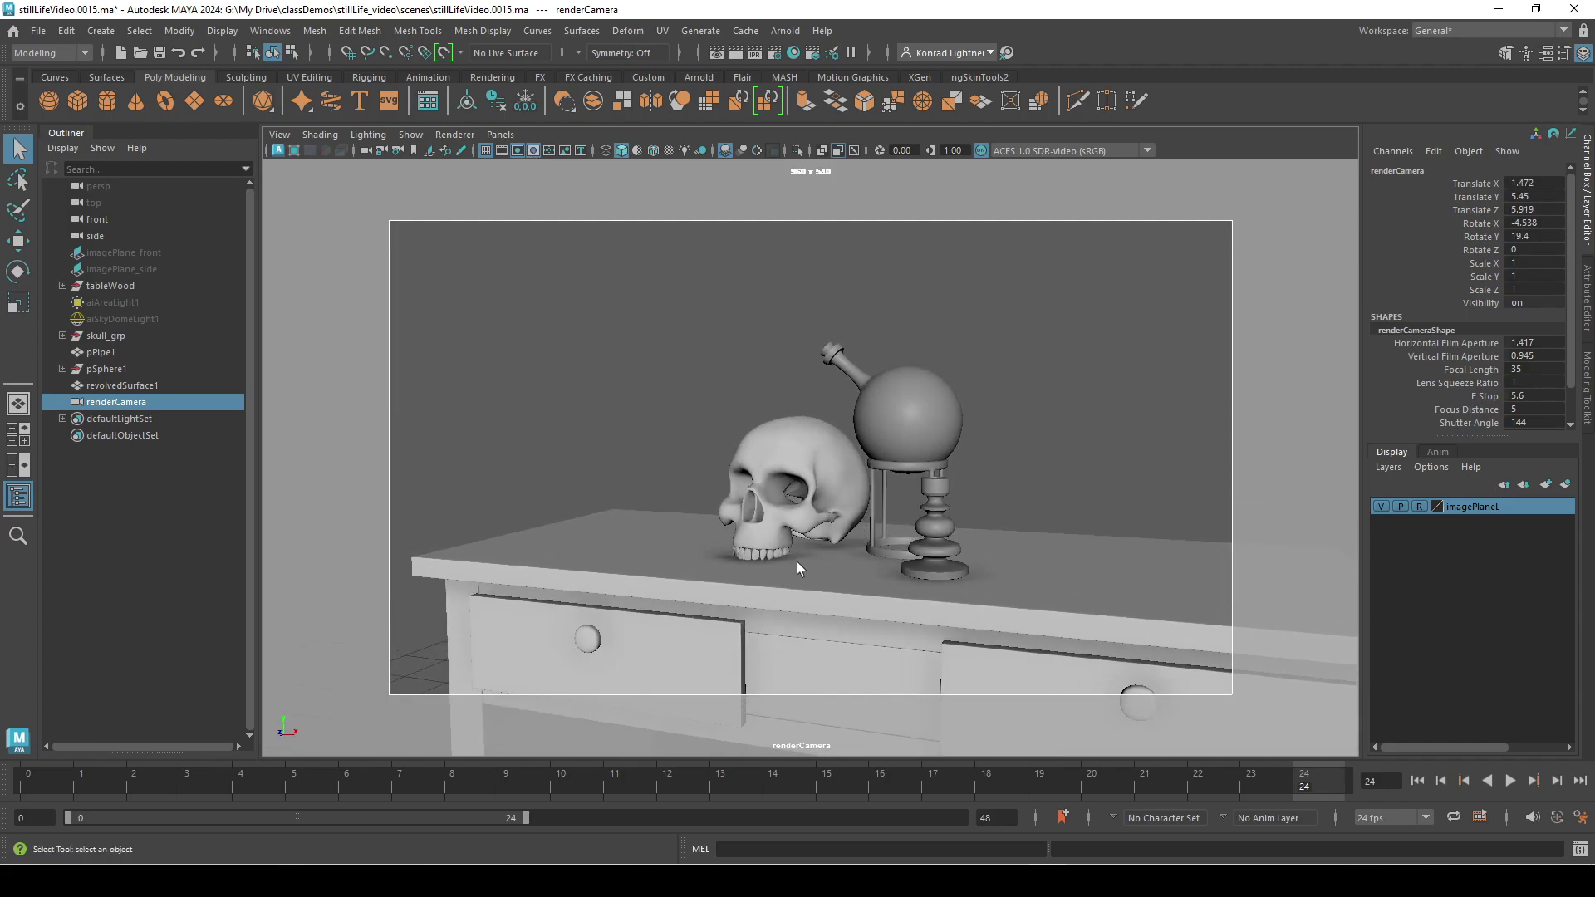
# - Import stillLife_illust.png from sourceimages as renderCamera's image plane
pyautogui.click(279, 135)
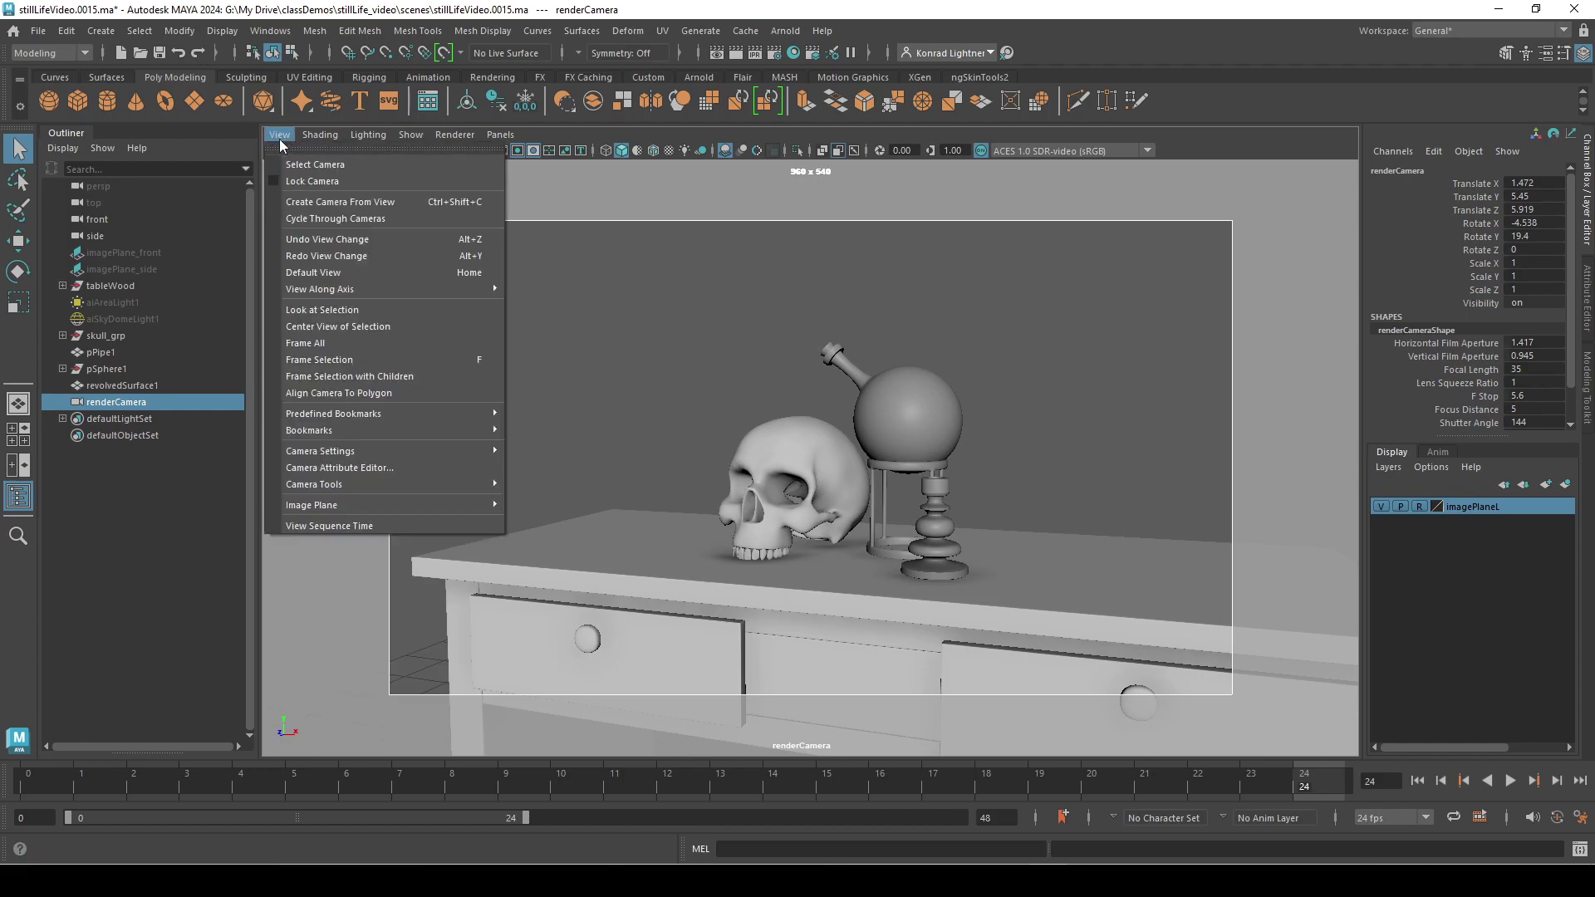
pyautogui.moveTo(472, 505)
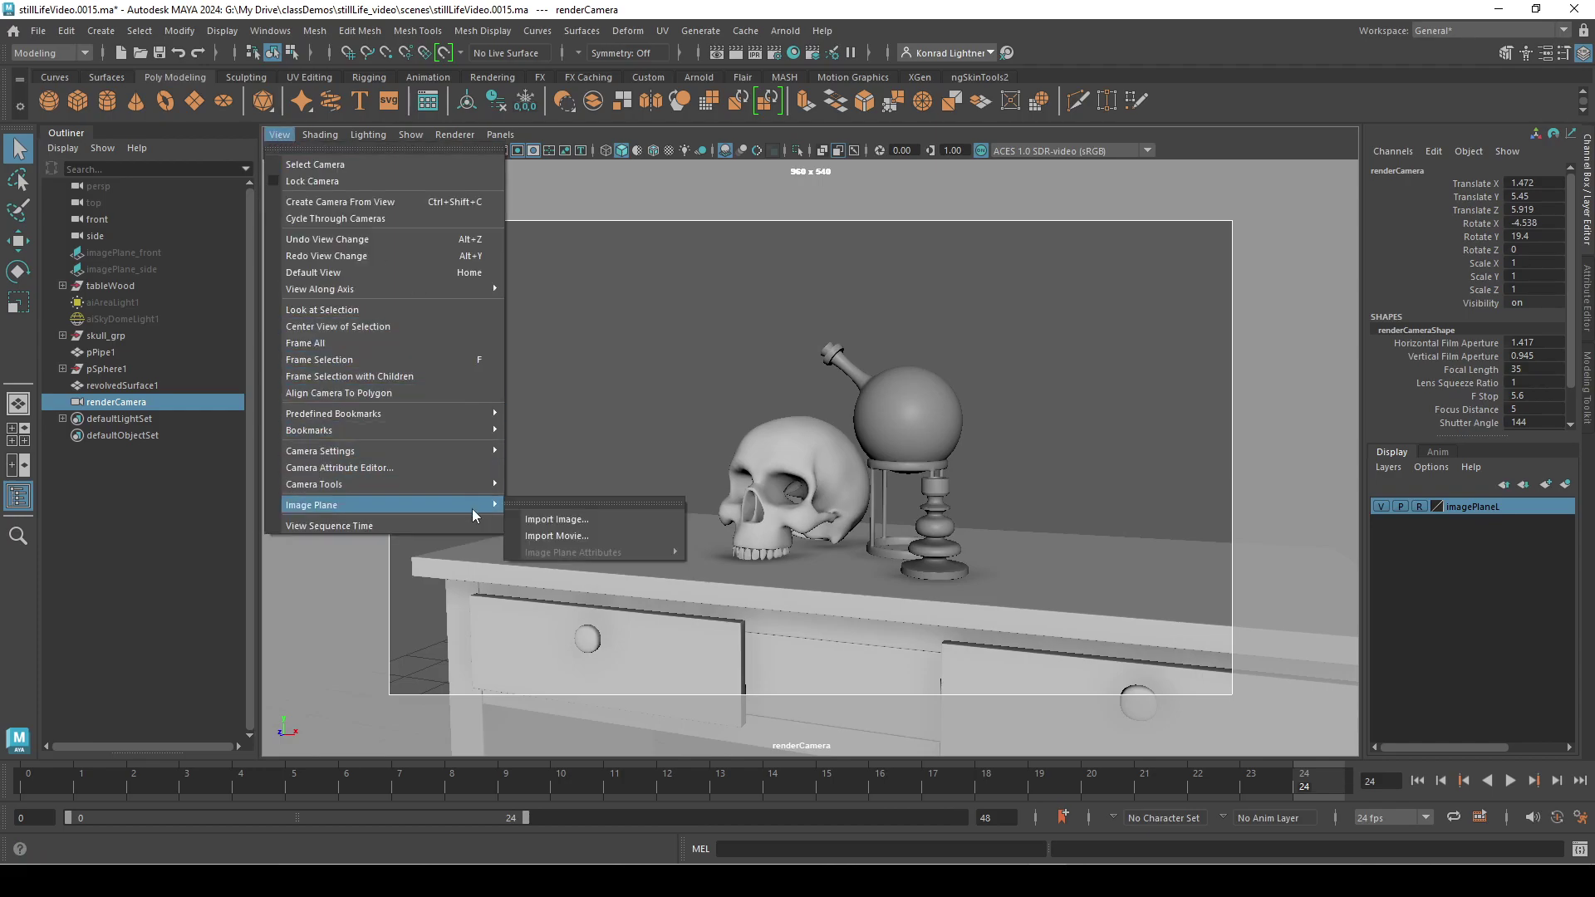
pyautogui.click(570, 519)
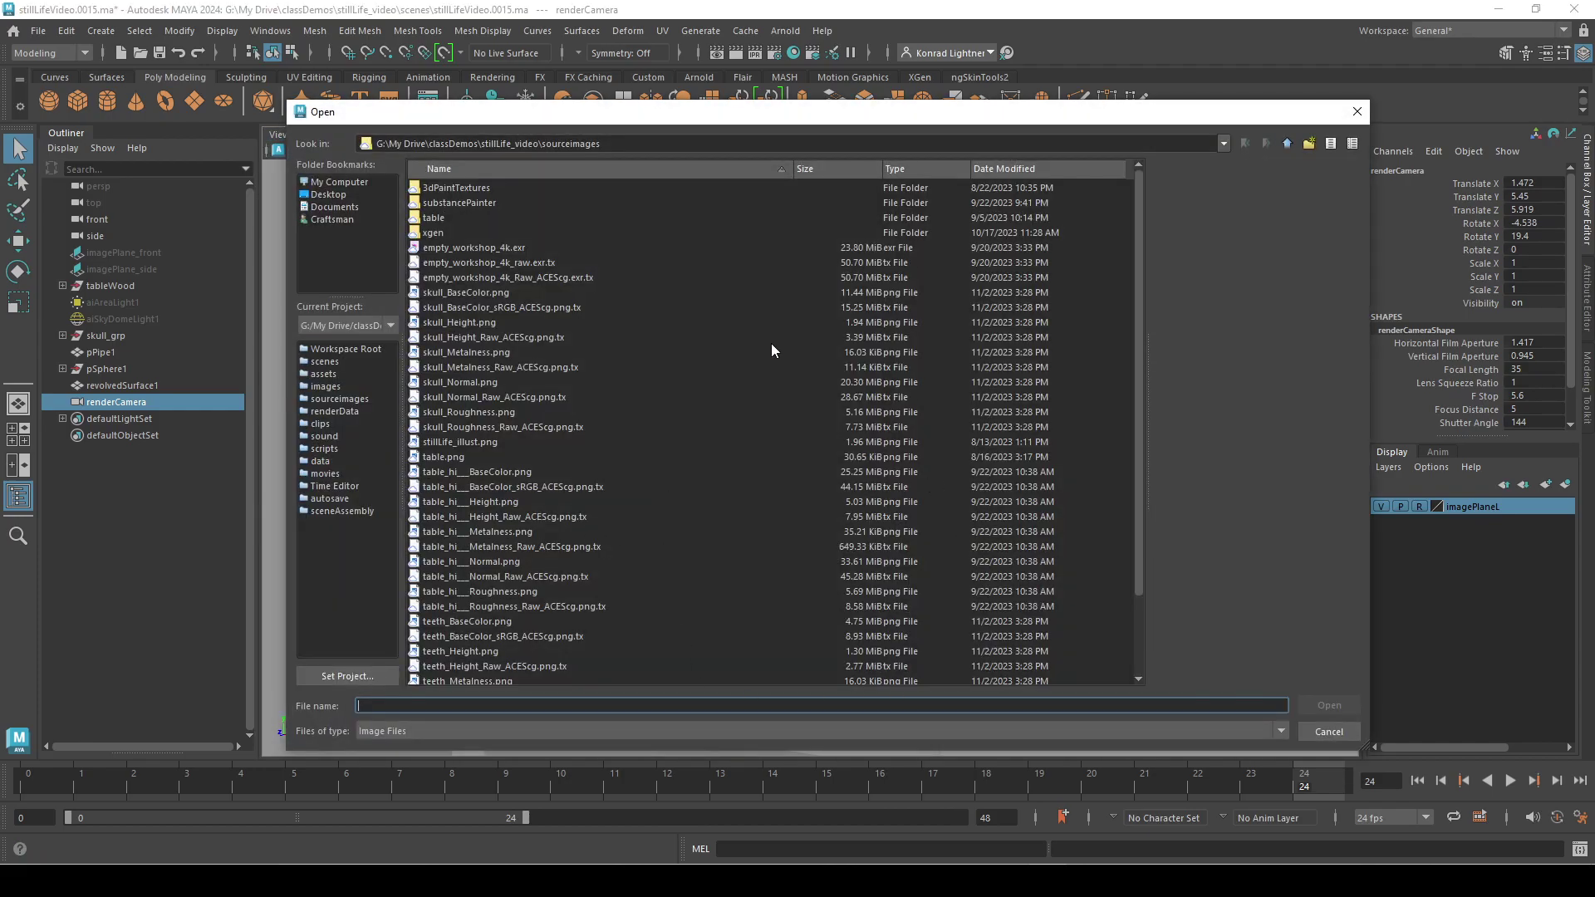
pyautogui.scroll(-2, 772, 345)
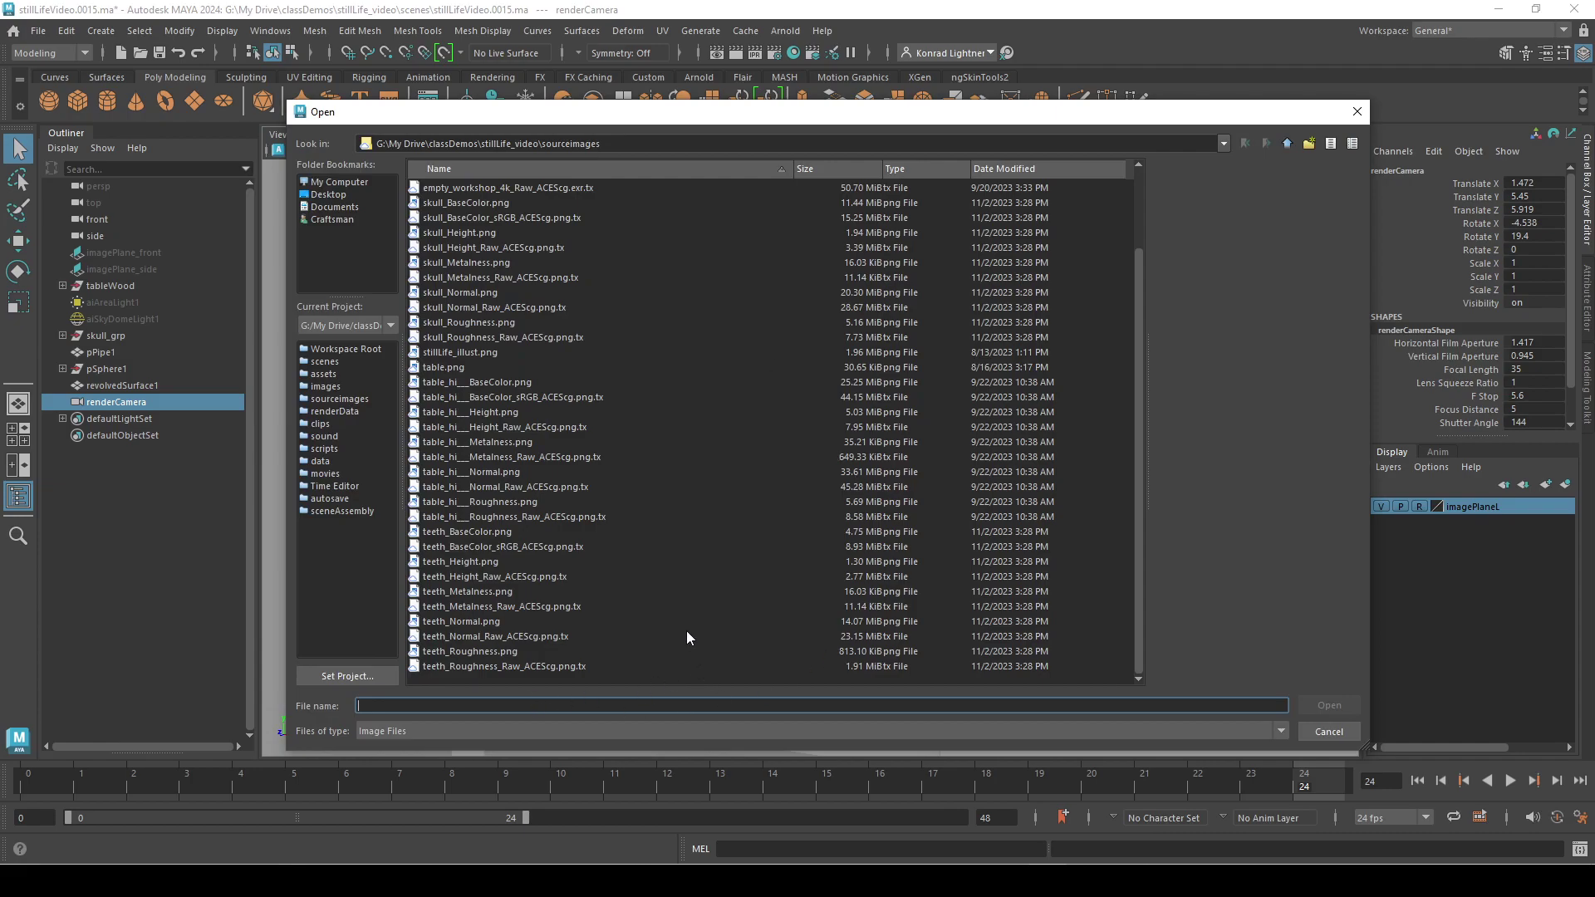
pyautogui.click(480, 355)
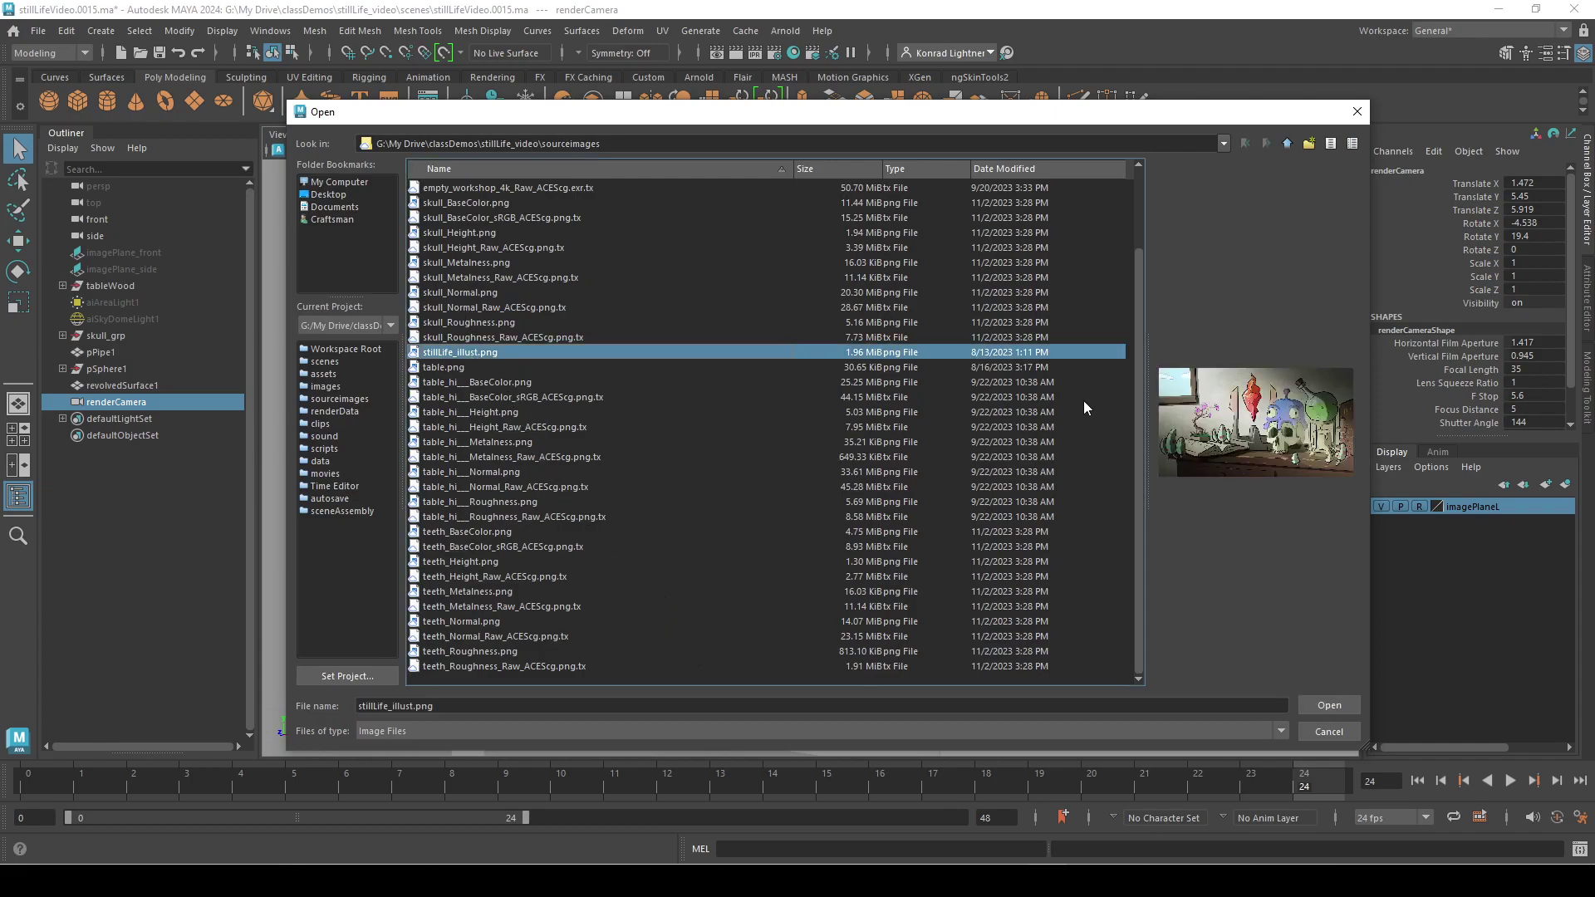
pyautogui.click(1339, 704)
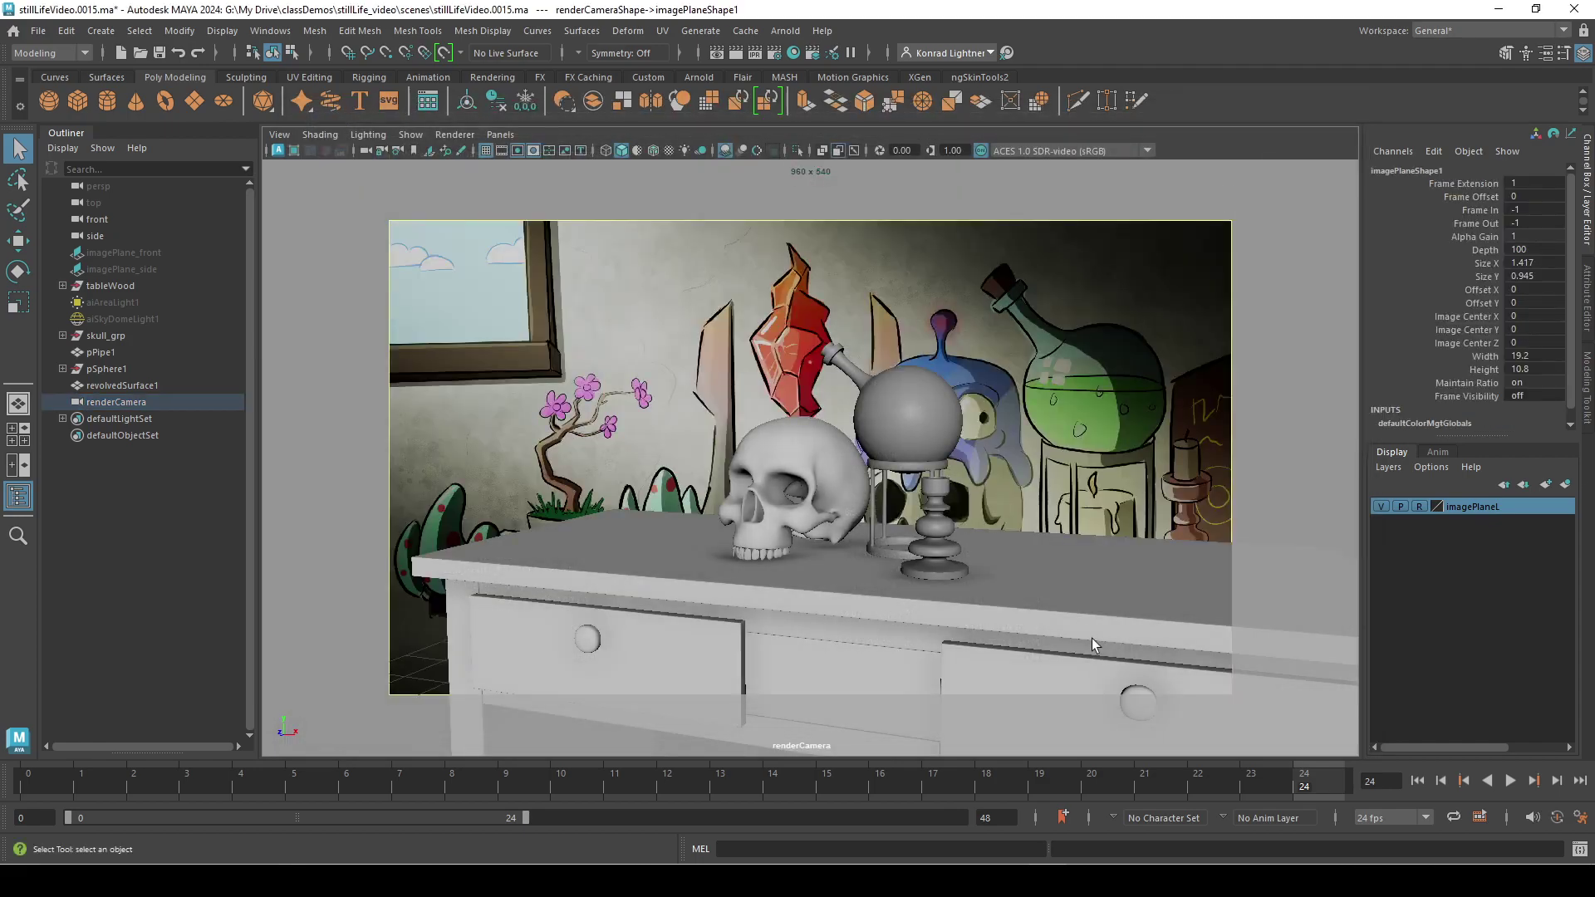
pyautogui.keyDown('alt'); pyautogui.moveTo(786, 540); pyautogui.dragTo(893, 598); pyautogui.keyUp('alt')
# - Switch to wireframe and tumble, dolly and track renderCamera until skull, flask and table match the illustration
pyautogui.press('4')
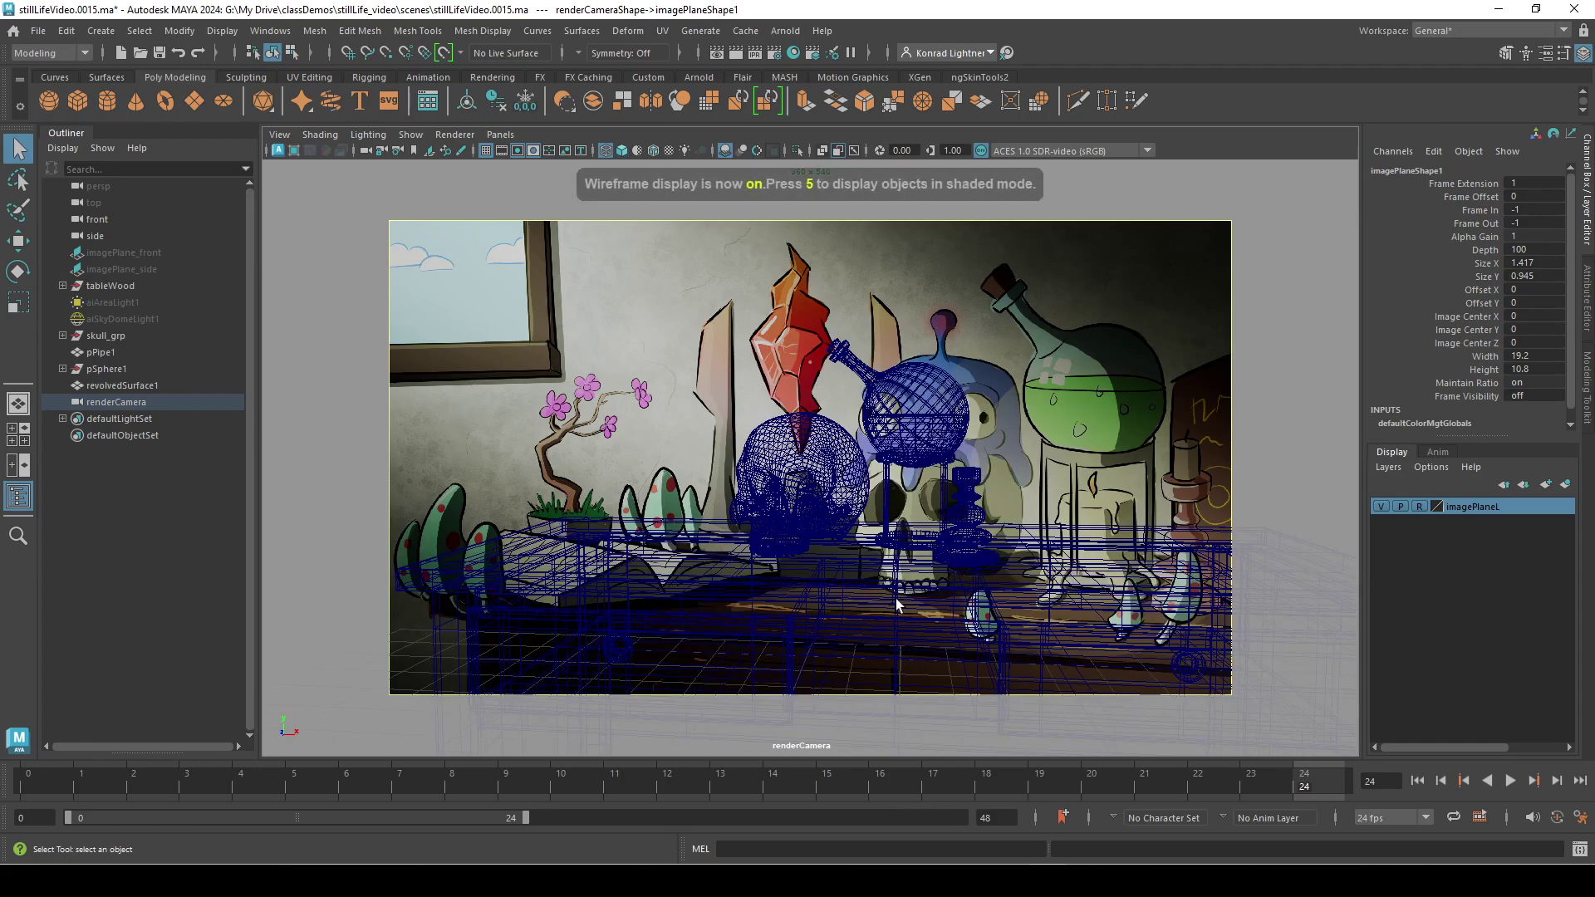
pyautogui.keyDown('alt'); pyautogui.moveTo(947, 615); pyautogui.dragTo(824, 606); pyautogui.keyUp('alt')
pyautogui.keyDown('alt'); pyautogui.moveTo(614, 650); pyautogui.dragTo(669, 644); pyautogui.keyUp('alt')
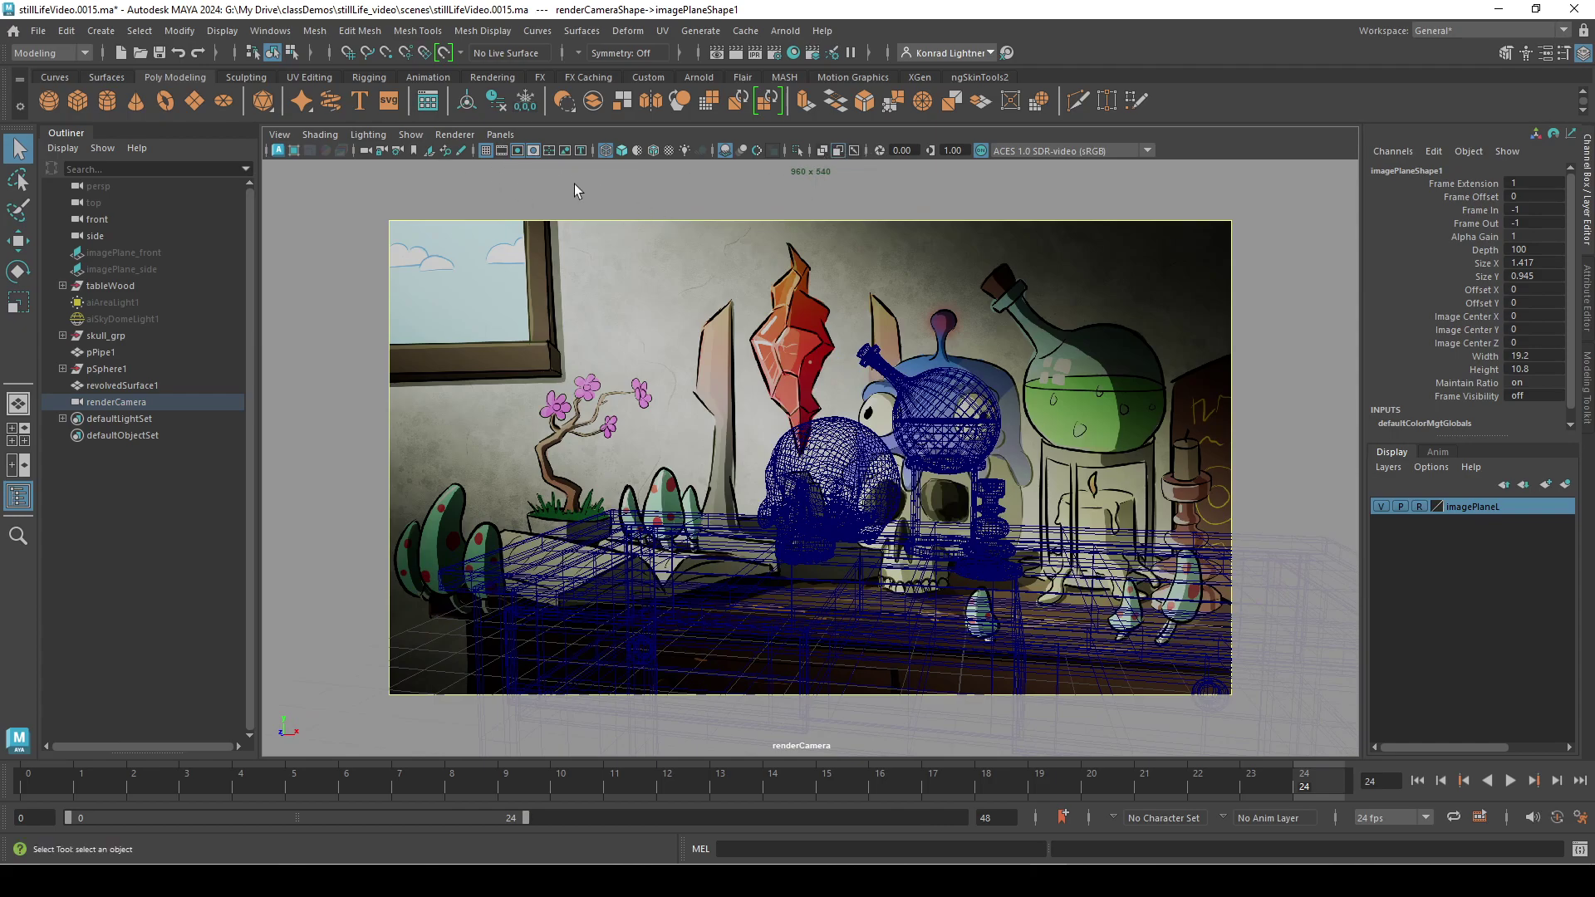
pyautogui.keyDown('alt'); pyautogui.moveTo(814, 556); pyautogui.dragTo(822, 570, button='middle'); pyautogui.keyUp('alt')
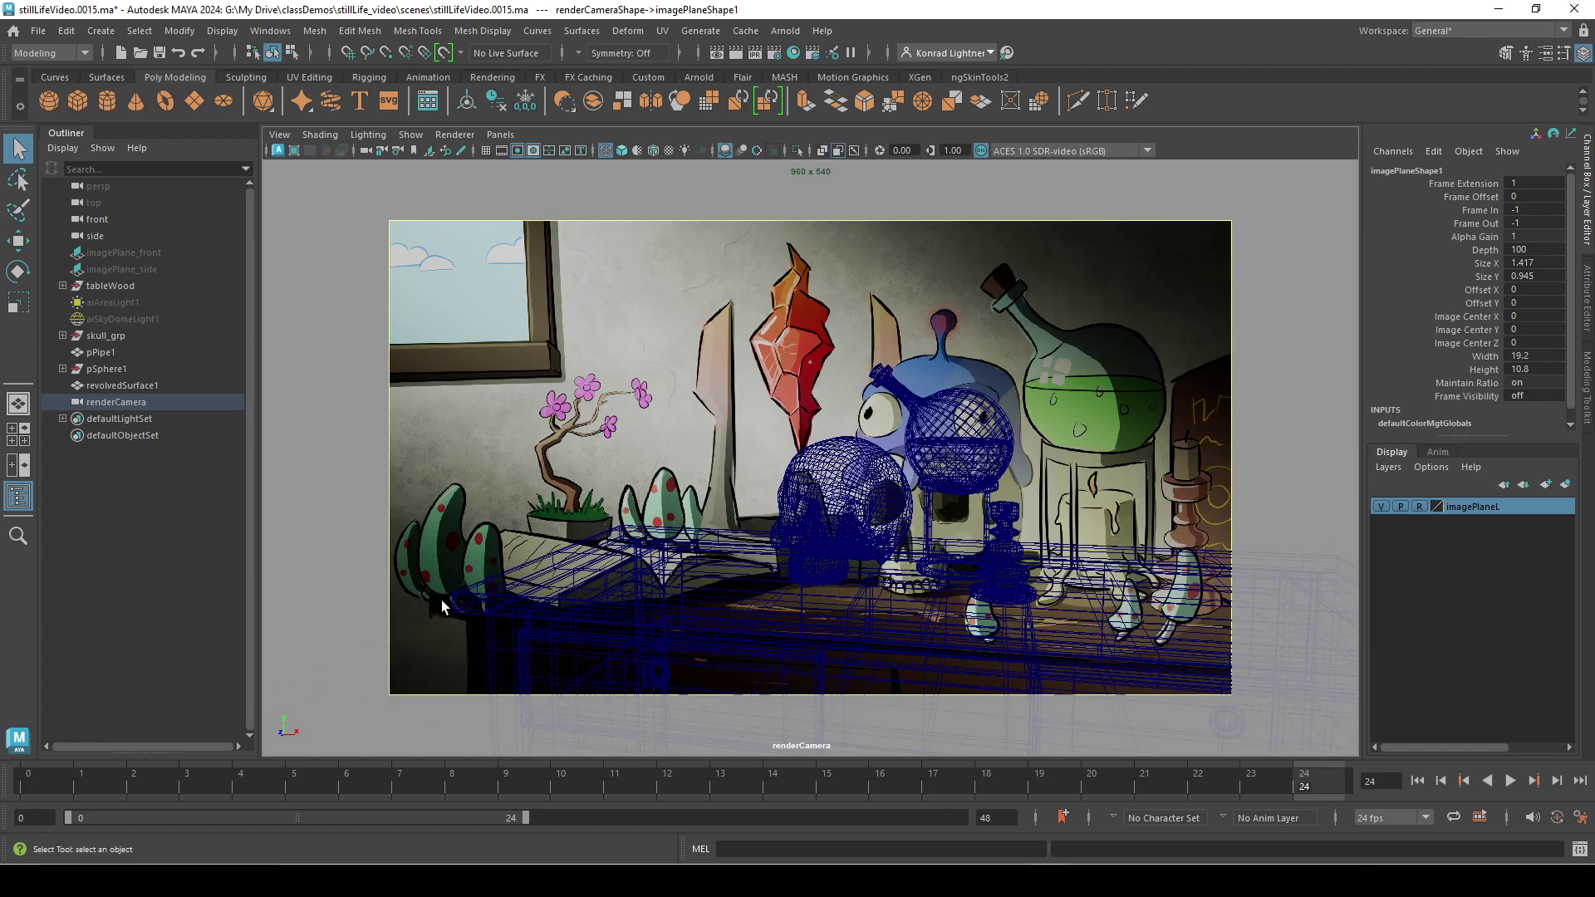
pyautogui.keyDown('alt'); pyautogui.moveTo(560, 633); pyautogui.dragTo(665, 626, button='right'); pyautogui.keyUp('alt')
pyautogui.keyDown('alt'); pyautogui.moveTo(665, 626); pyautogui.dragTo(684, 624, button='middle'); pyautogui.keyUp('alt')
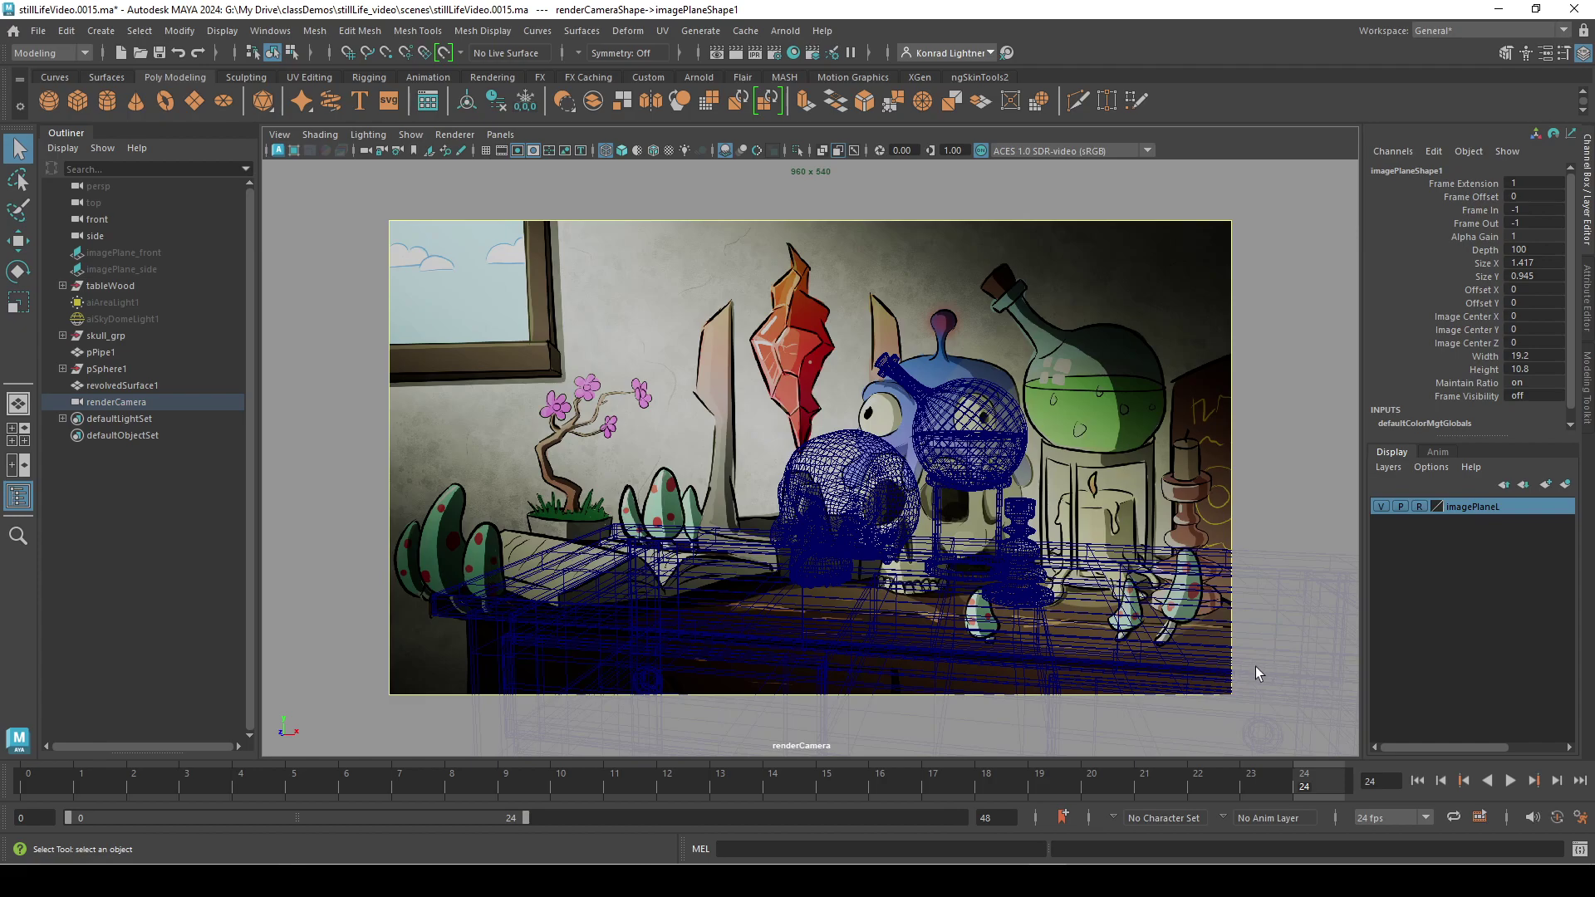
pyautogui.keyDown('alt'); pyautogui.moveTo(488, 662); pyautogui.dragTo(571, 674, button='middle'); pyautogui.keyUp('alt')
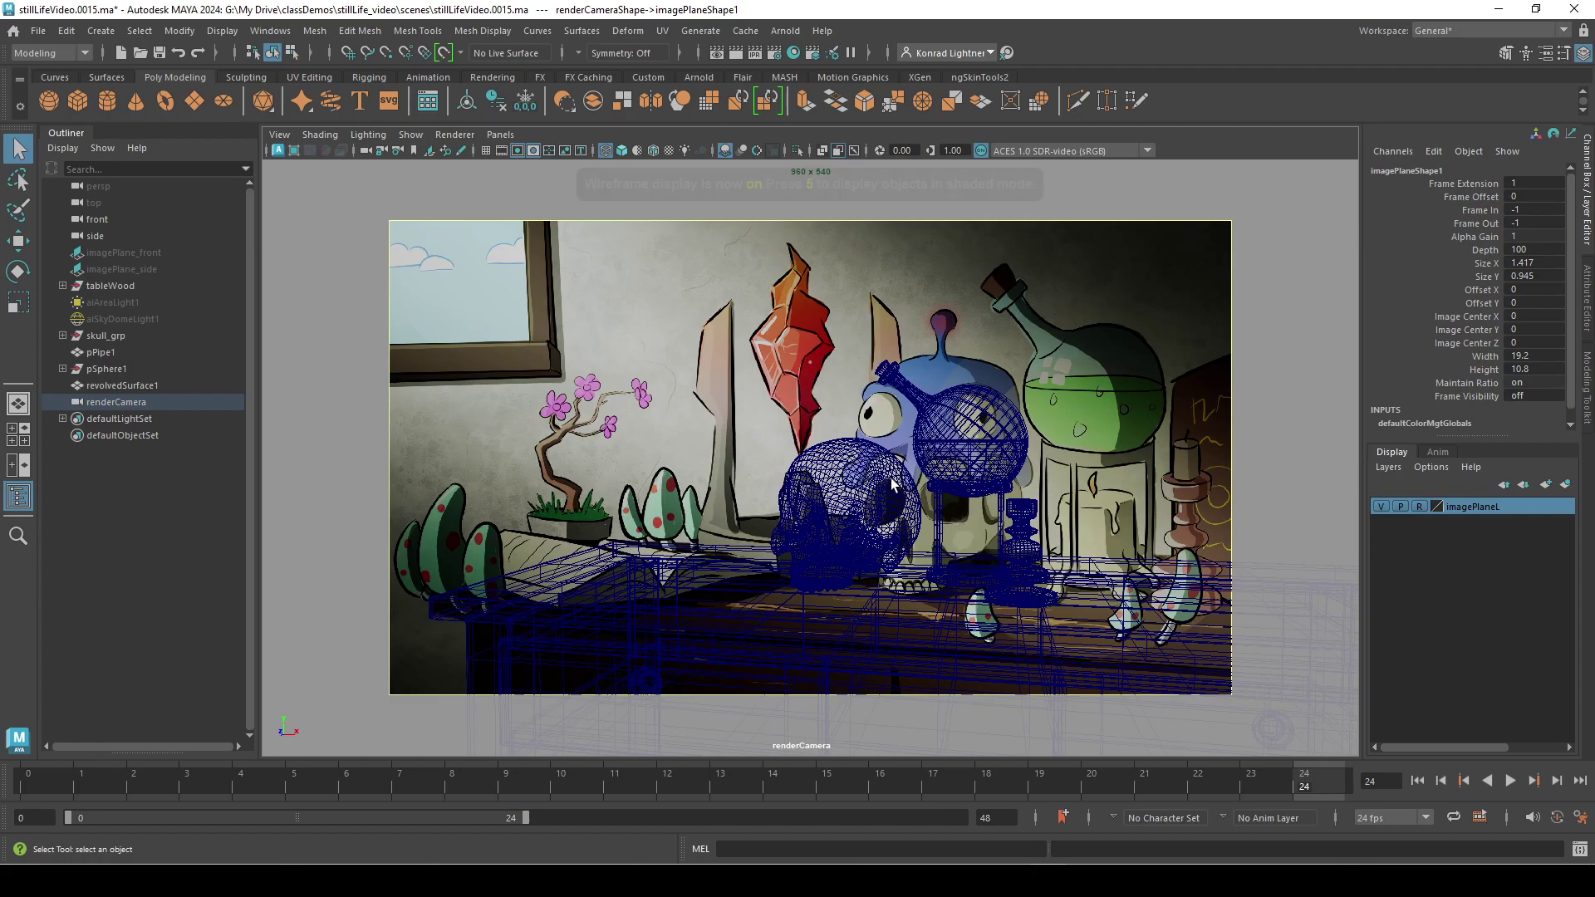
pyautogui.press('5')
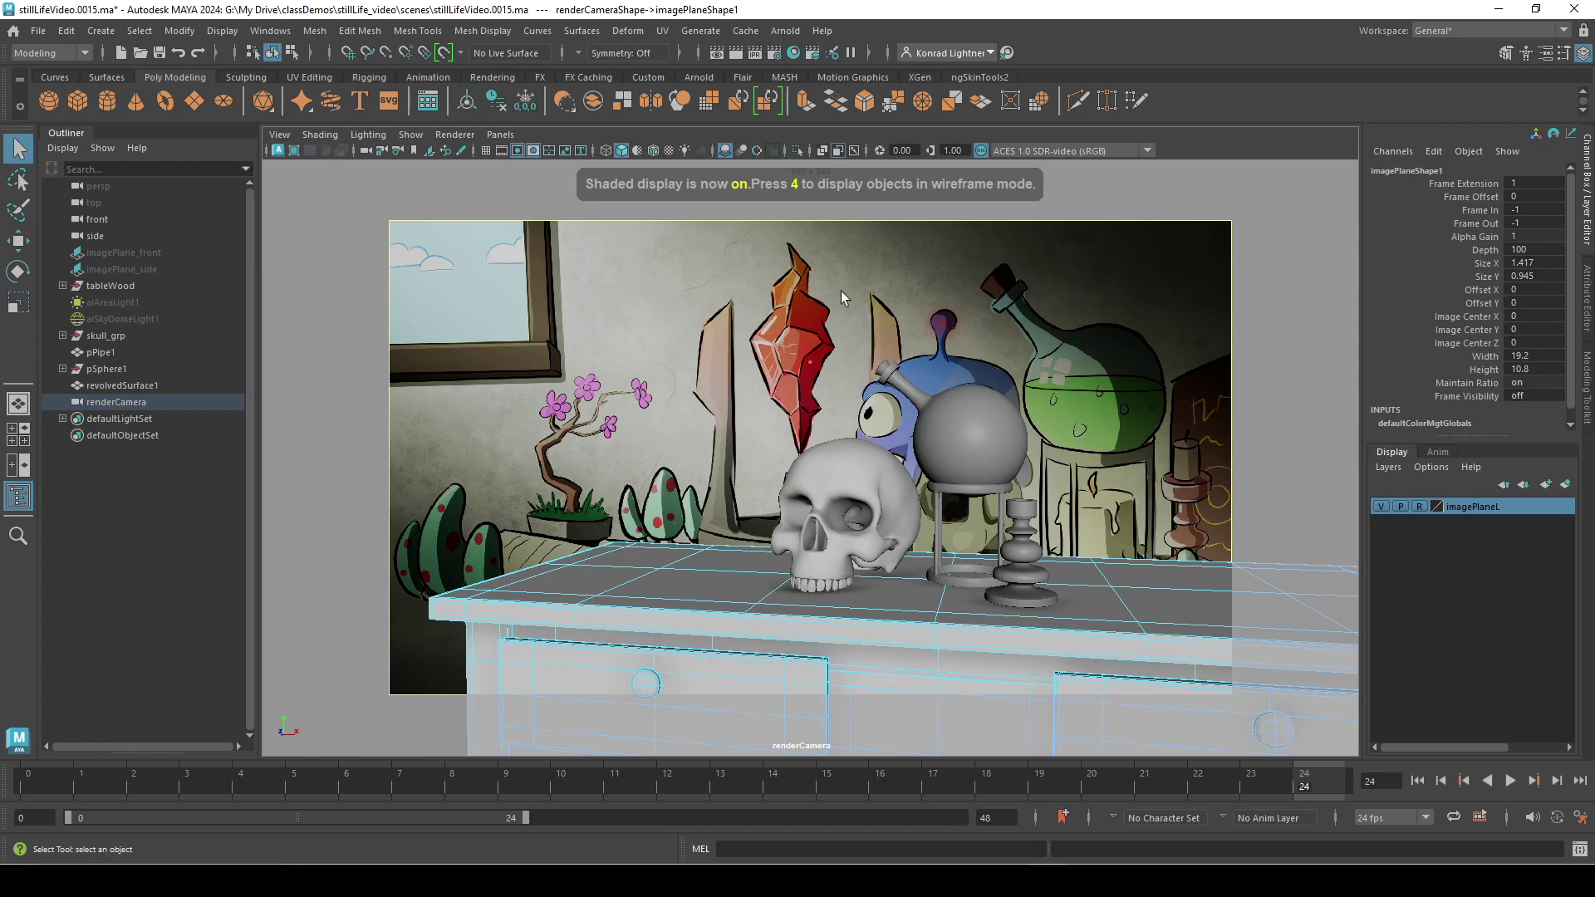
pyautogui.moveTo(669, 389); pyautogui.dragTo(704, 388, button='right')
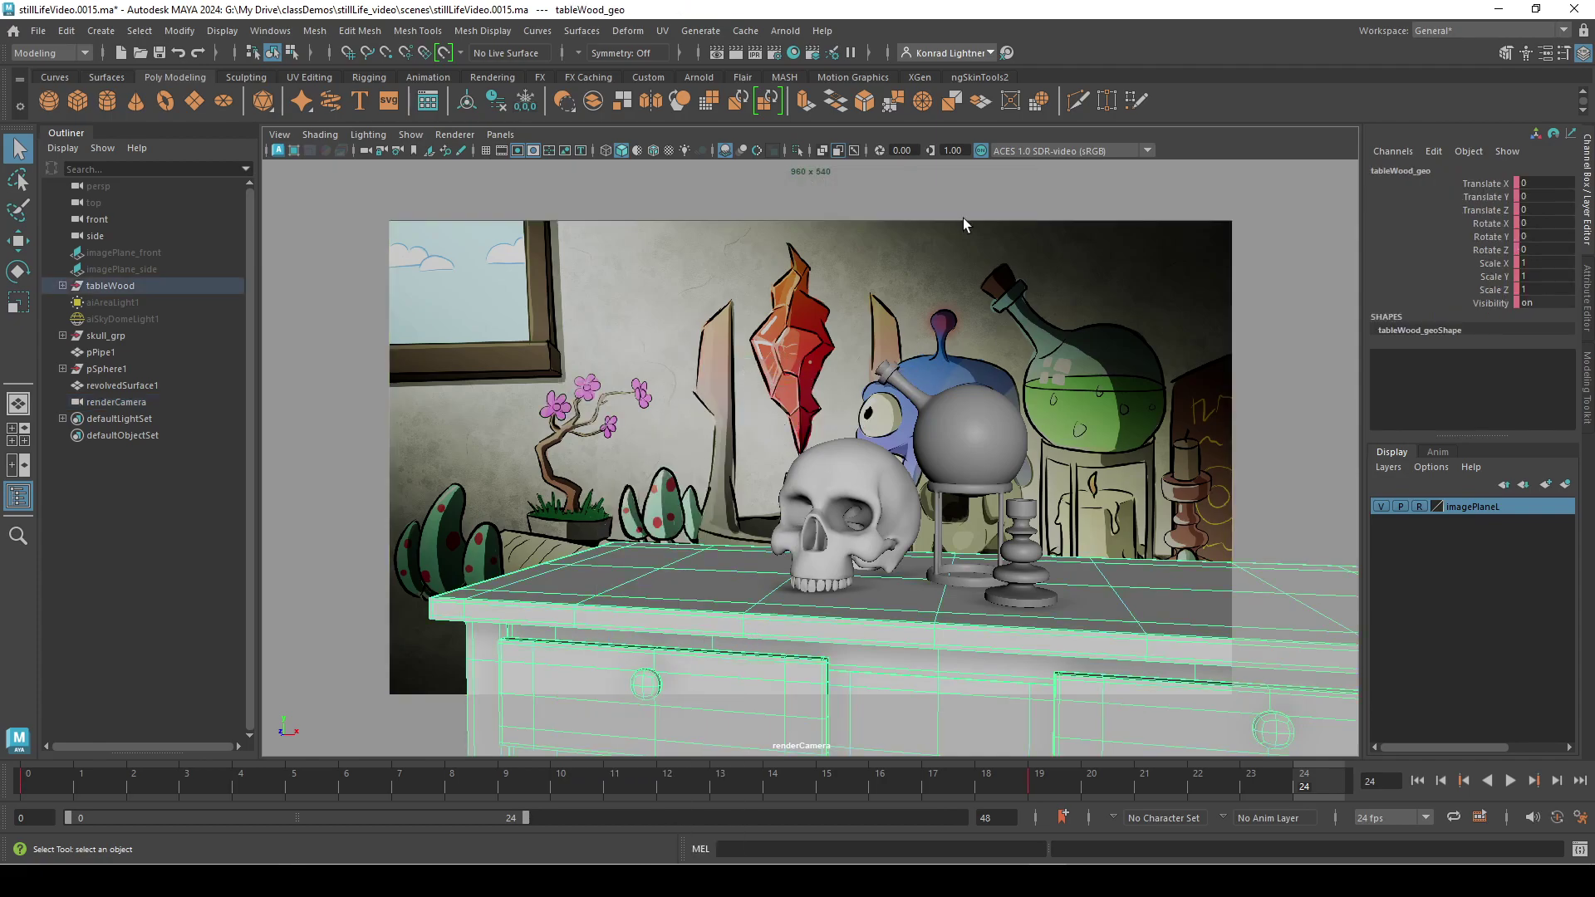
pyautogui.click(820, 152)
pyautogui.click(780, 449)
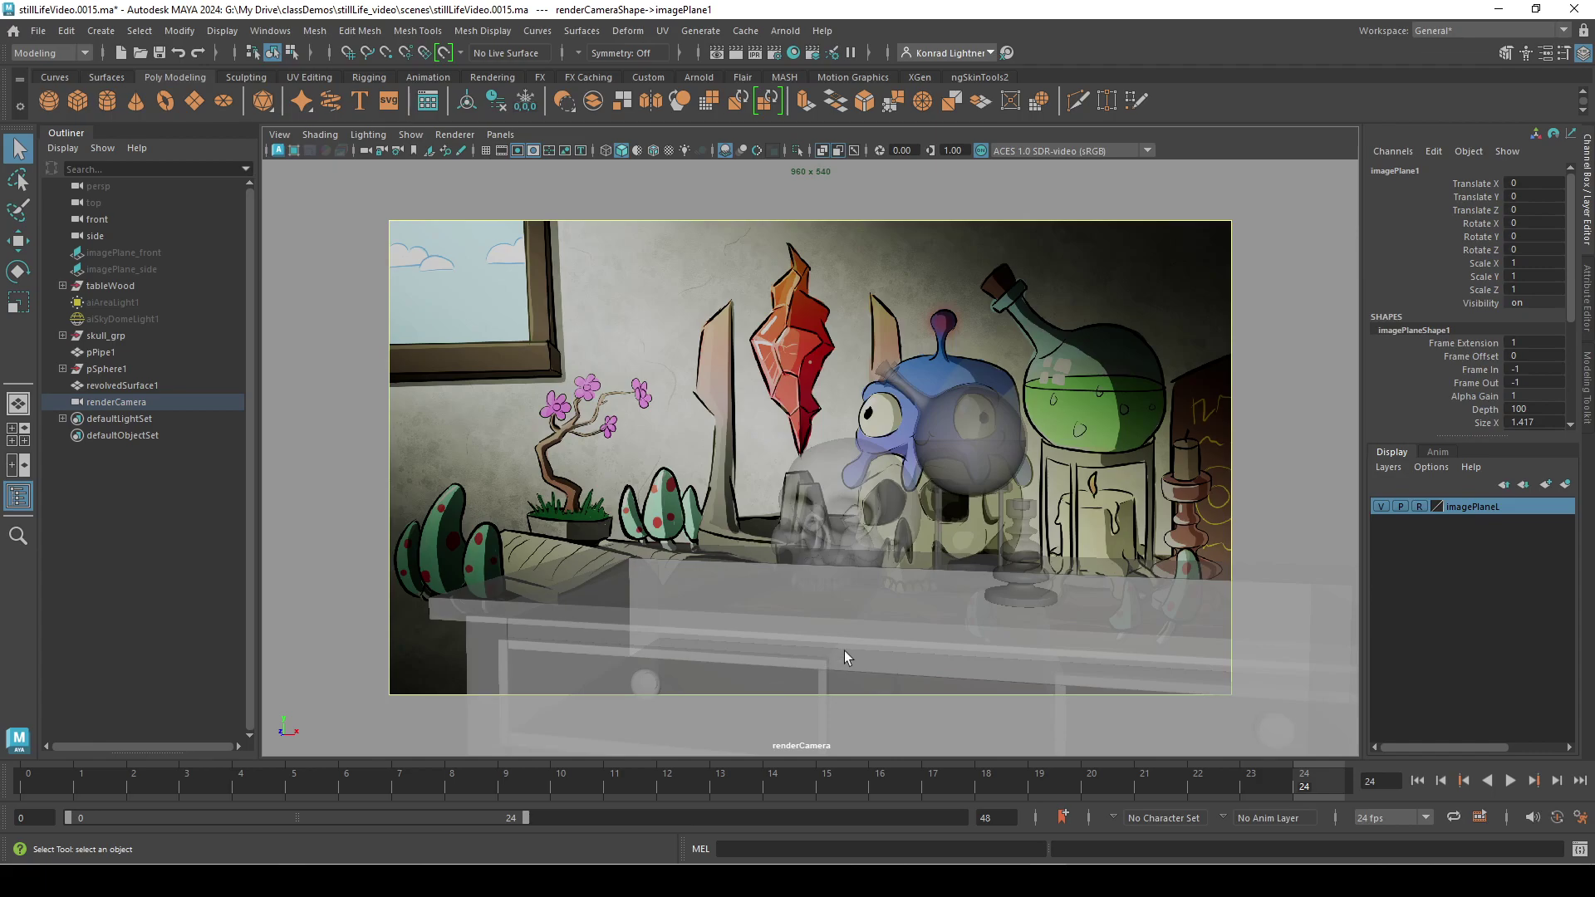
pyautogui.click(821, 621)
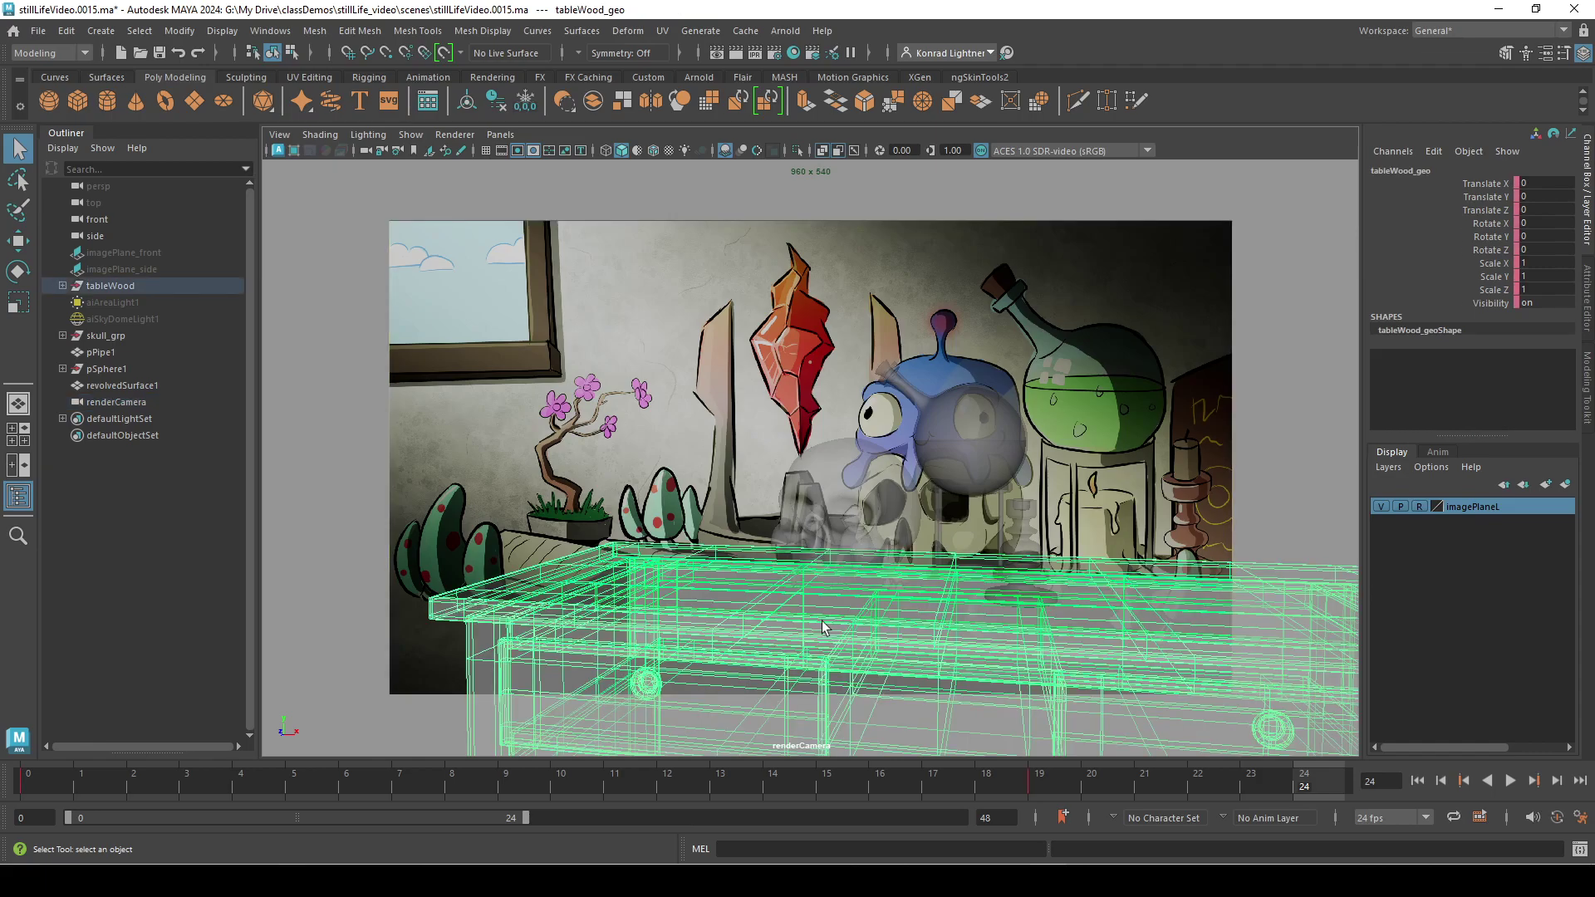
pyautogui.click(821, 151)
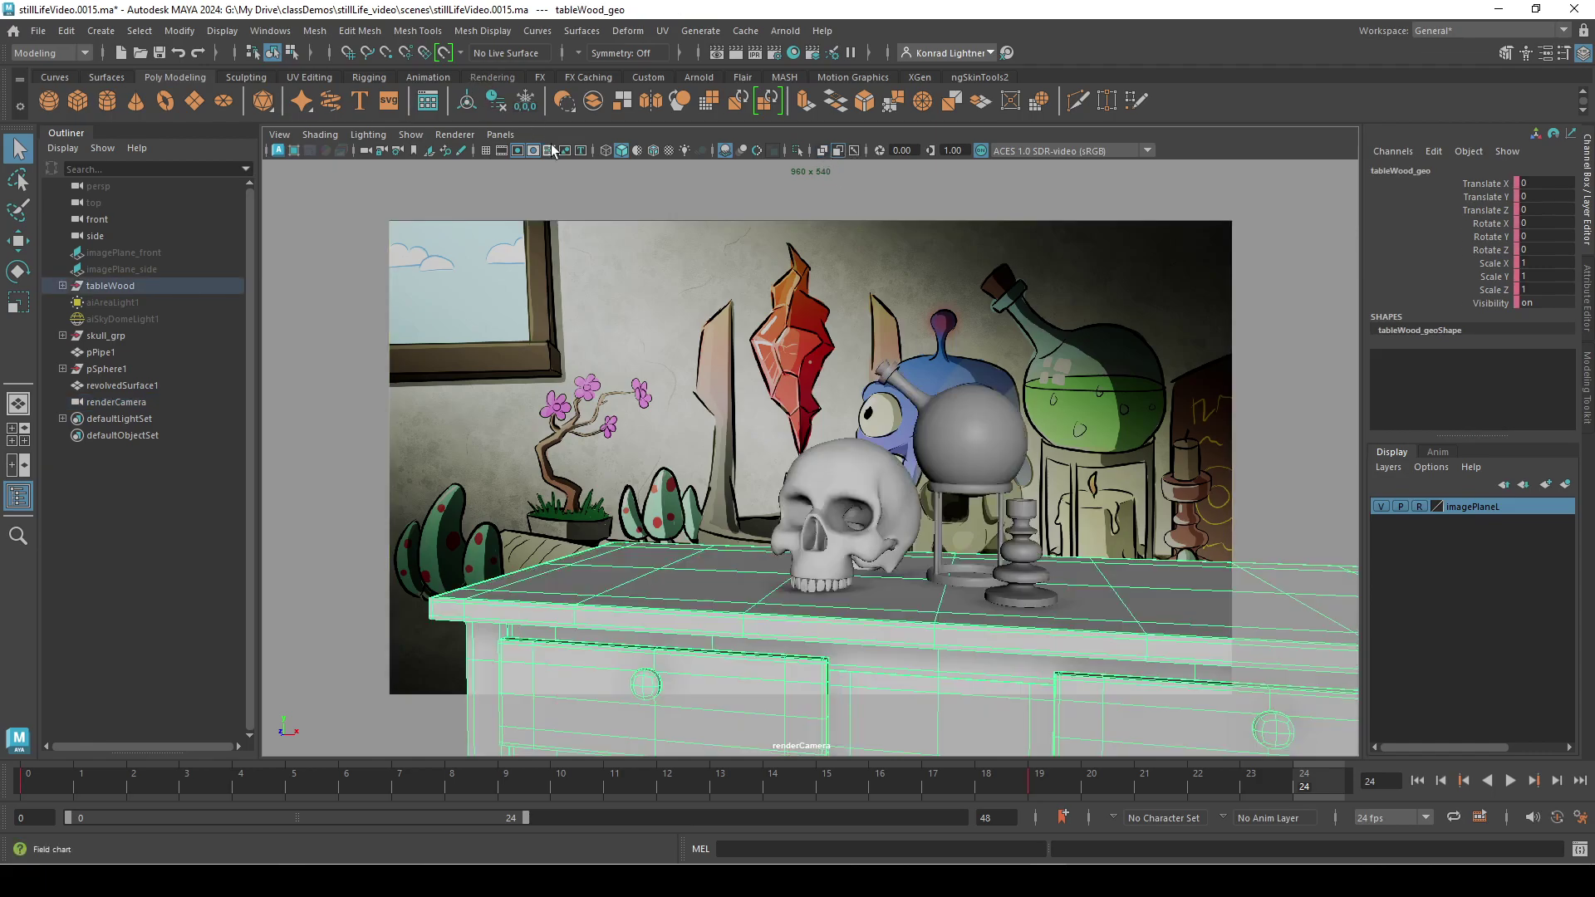
pyautogui.click(613, 152)
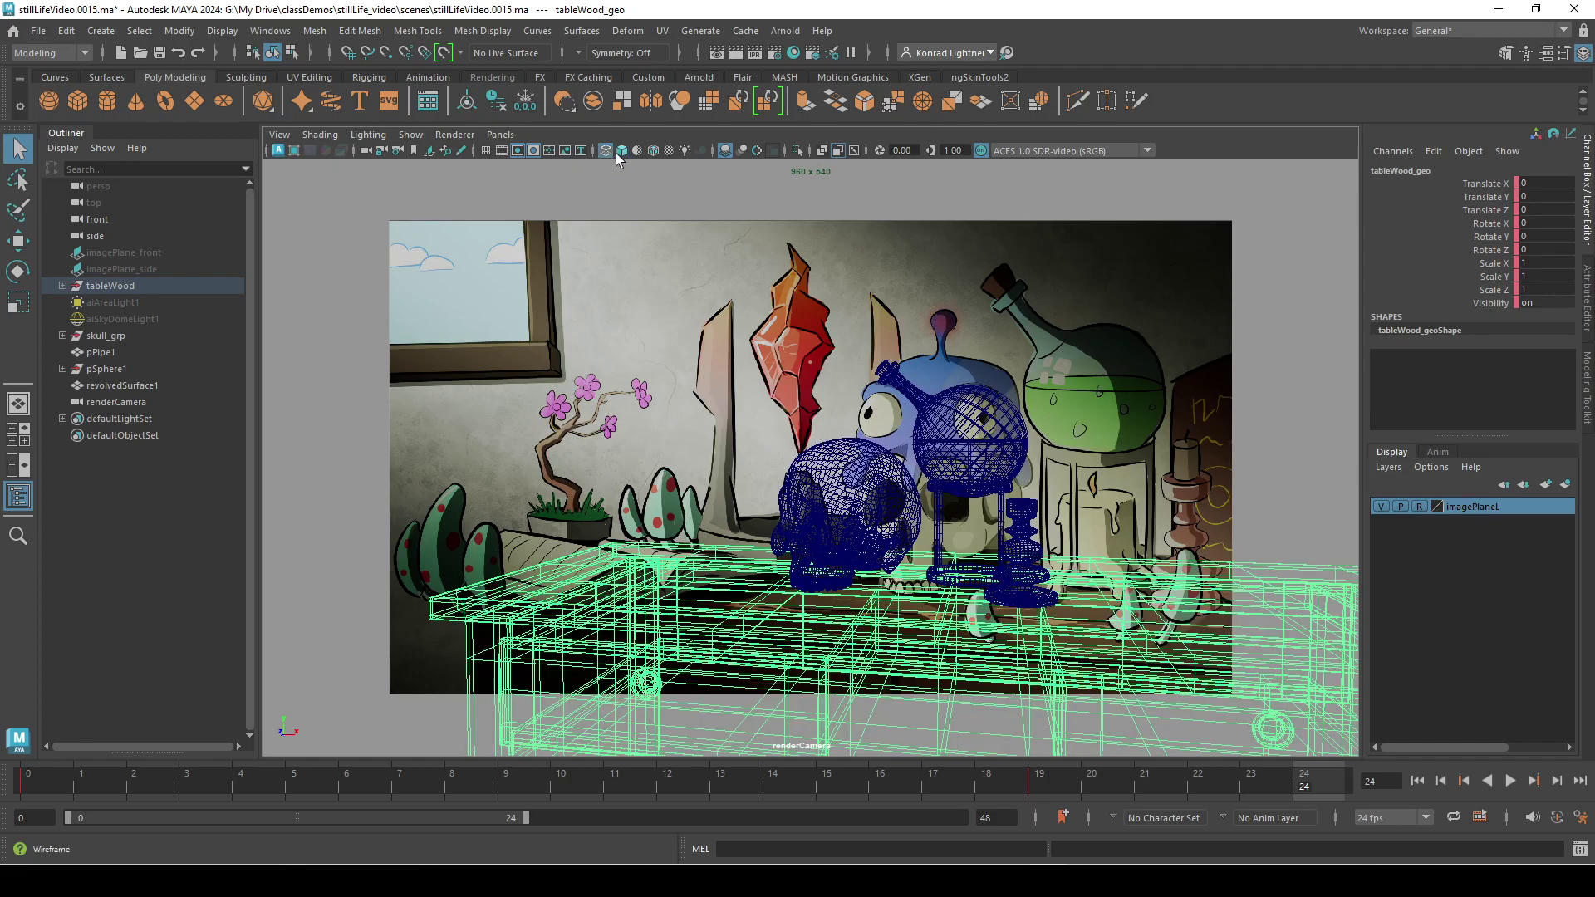
pyautogui.click(745, 431)
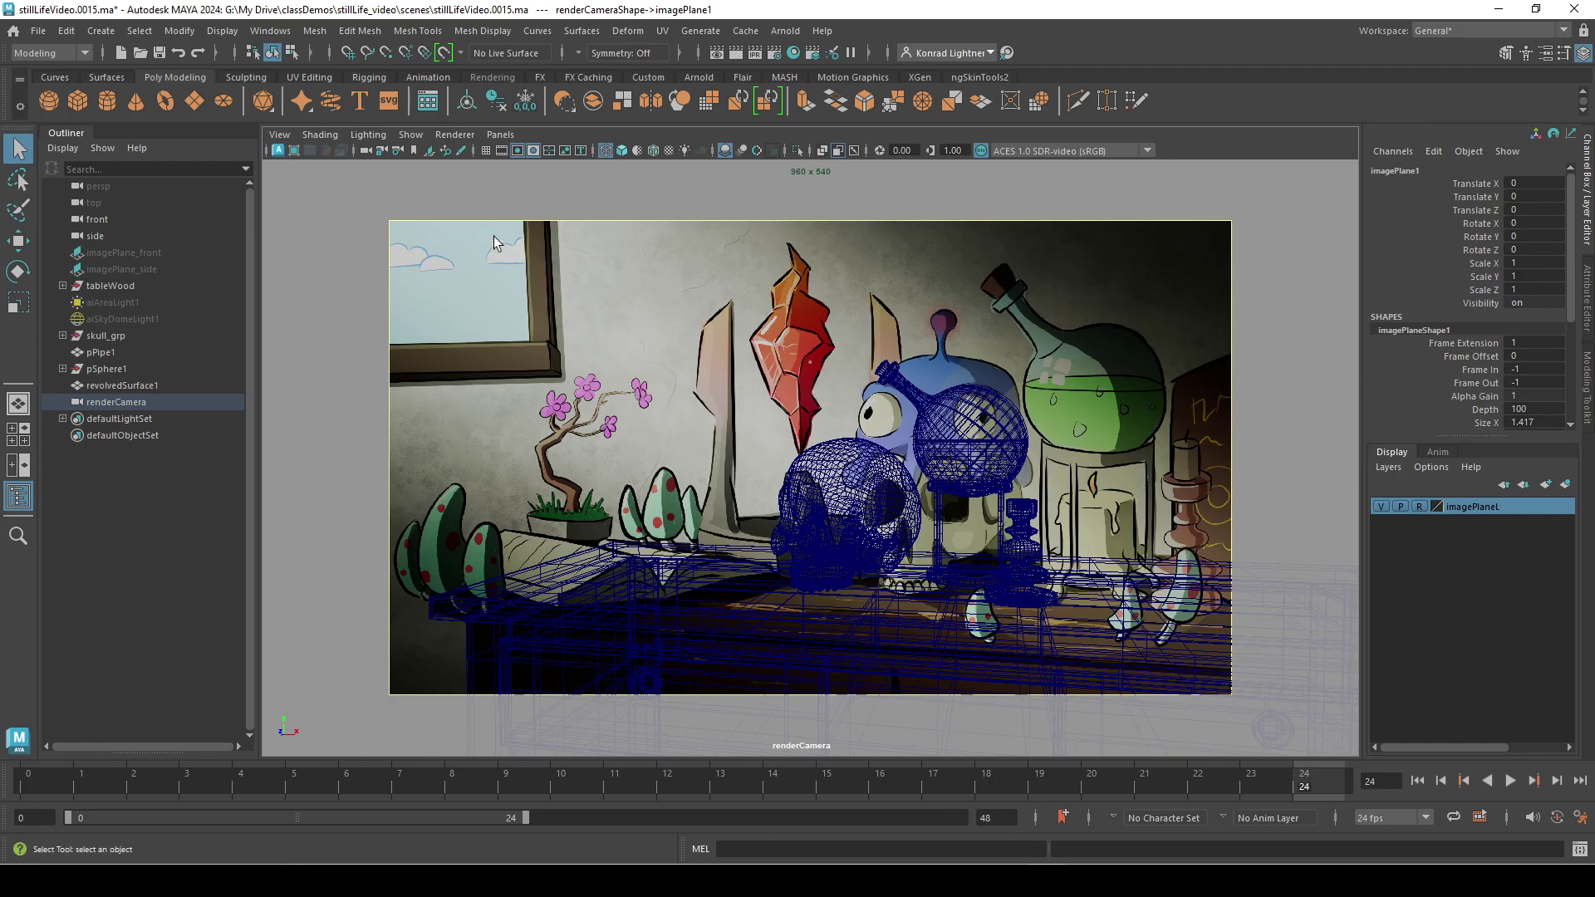
# - Lock renderCamera with the viewport's Lock Camera button and select it in the Outliner
pyautogui.click(382, 151)
pyautogui.hotkey('ctrl', 'a')
pyautogui.hotkey('ctrl', 'a')
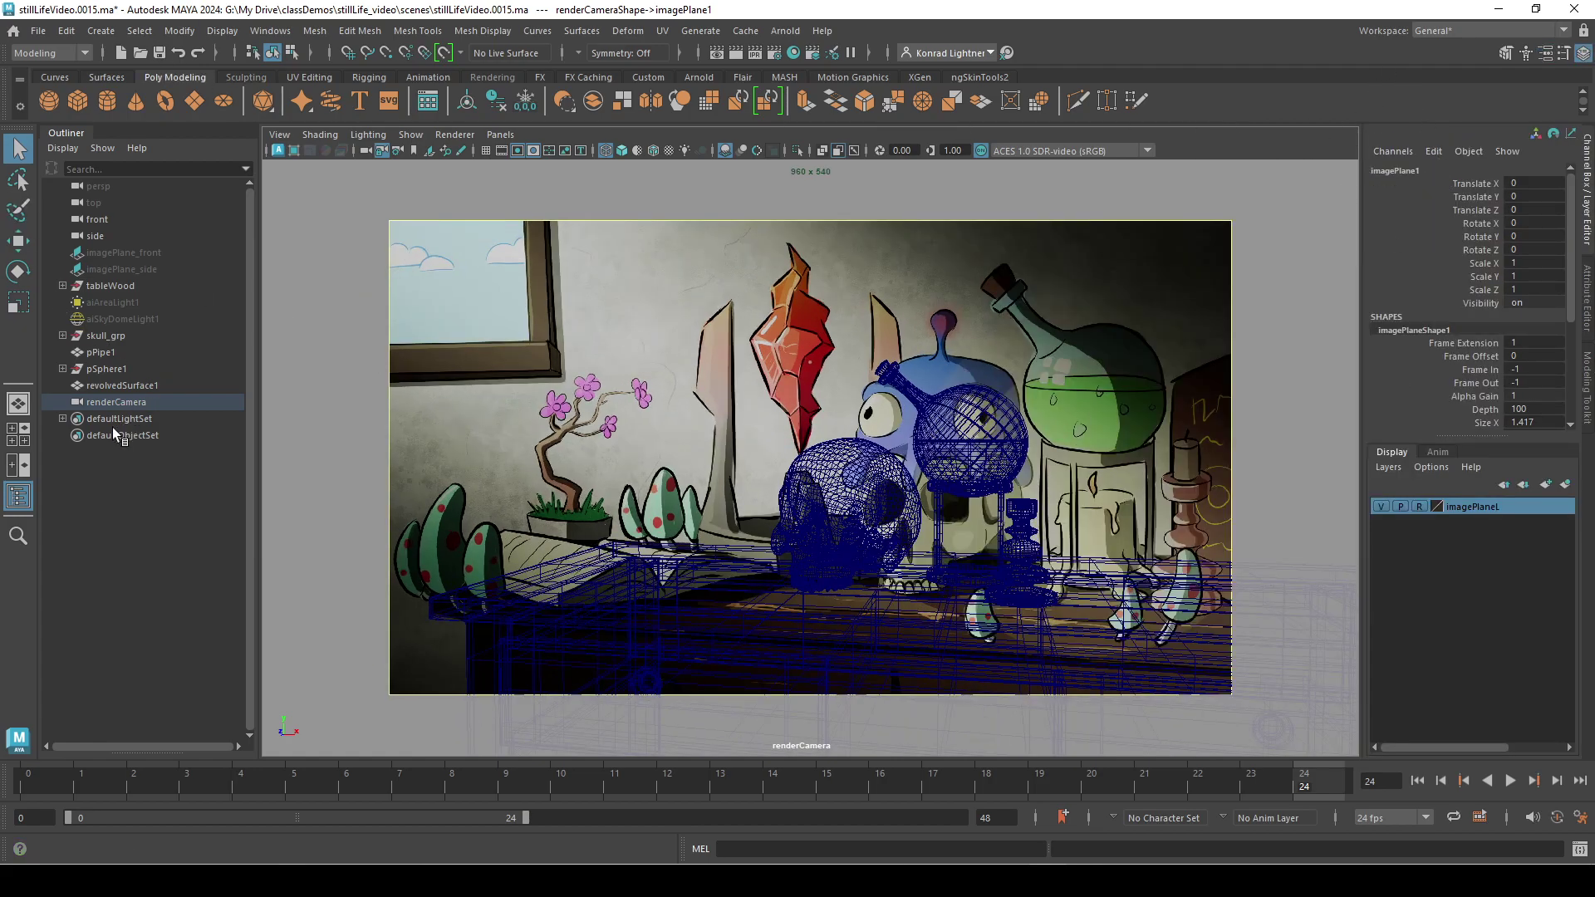
pyautogui.click(114, 401)
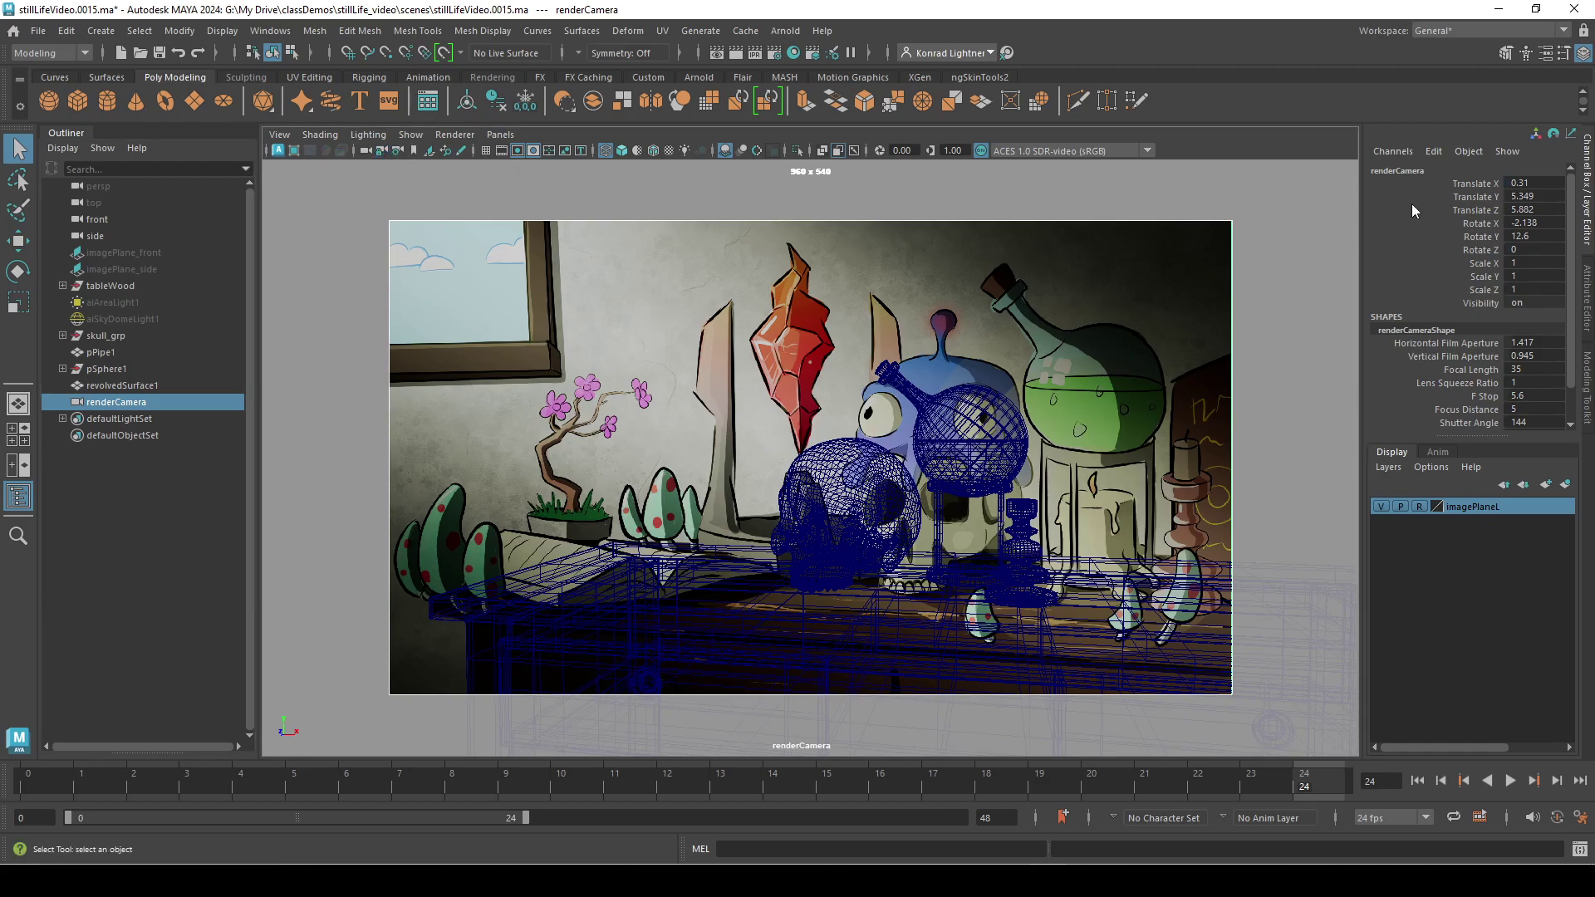
# - Lock renderCamera's Translate X through Scale Z channels, then deselect it and select the image plane
pyautogui.click(1478, 184)
pyautogui.keyDown('shift'); pyautogui.click(1491, 290); pyautogui.keyUp('shift')
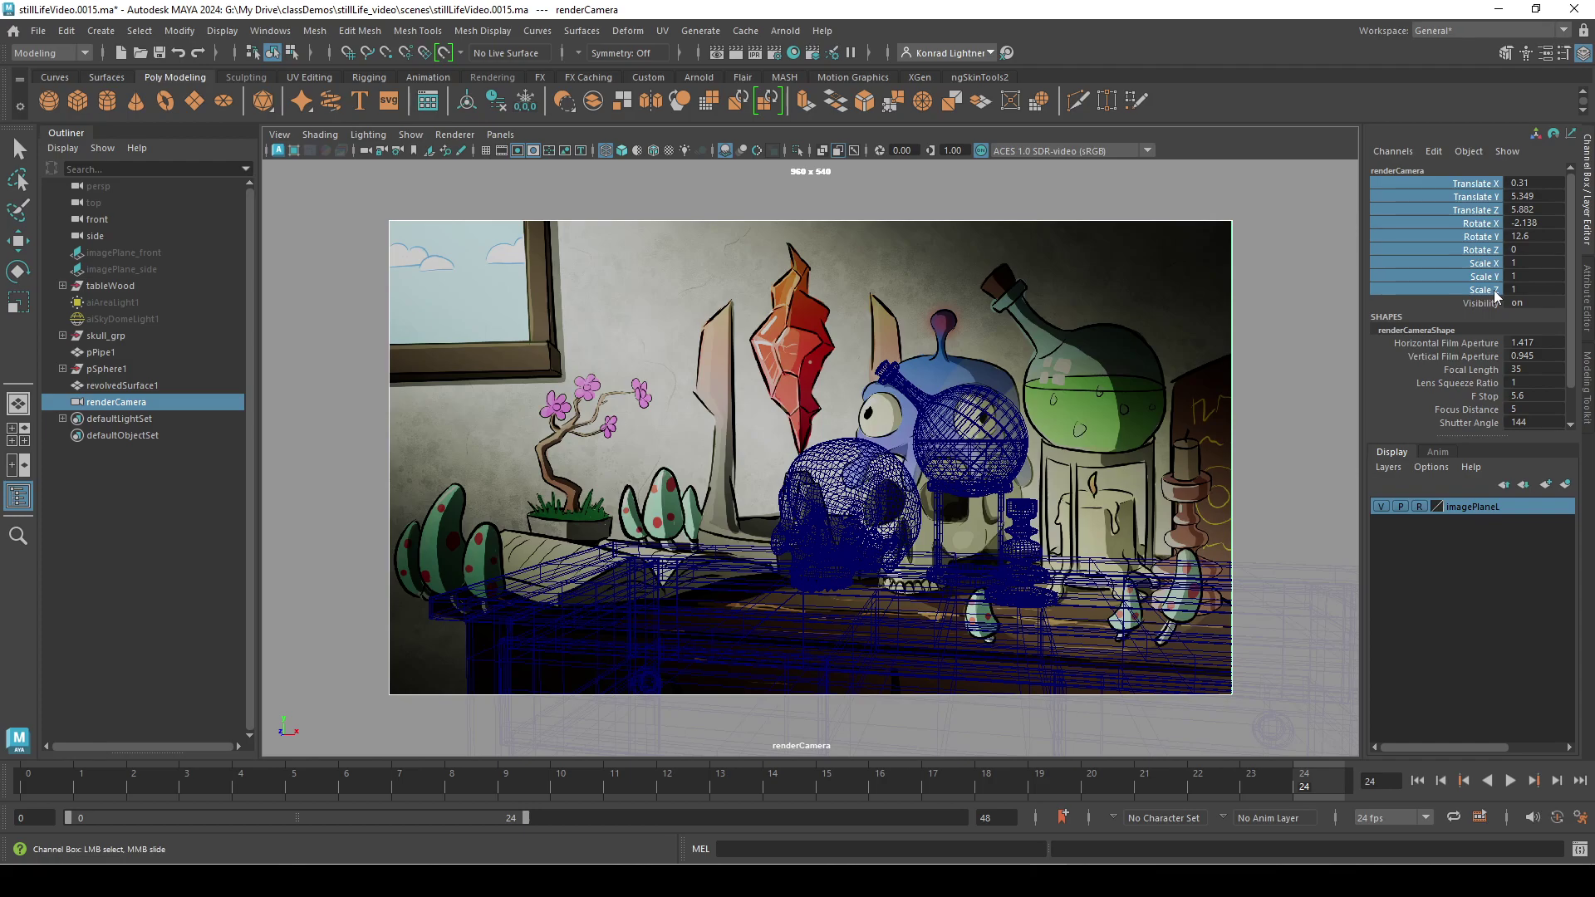
pyautogui.rightClick(1477, 269)
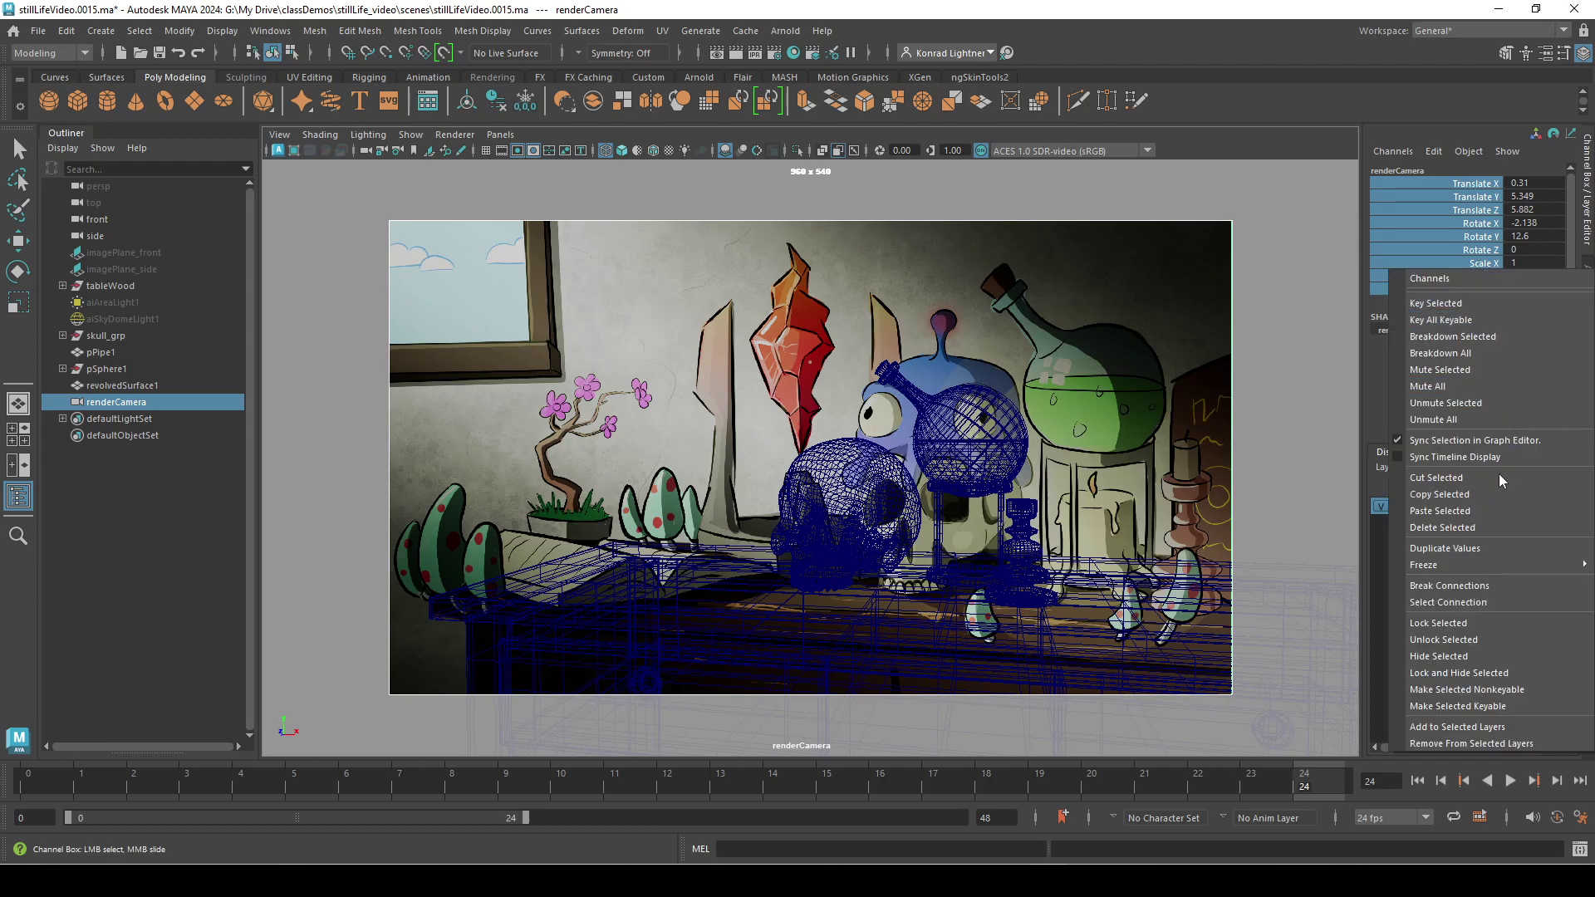
pyautogui.click(1443, 623)
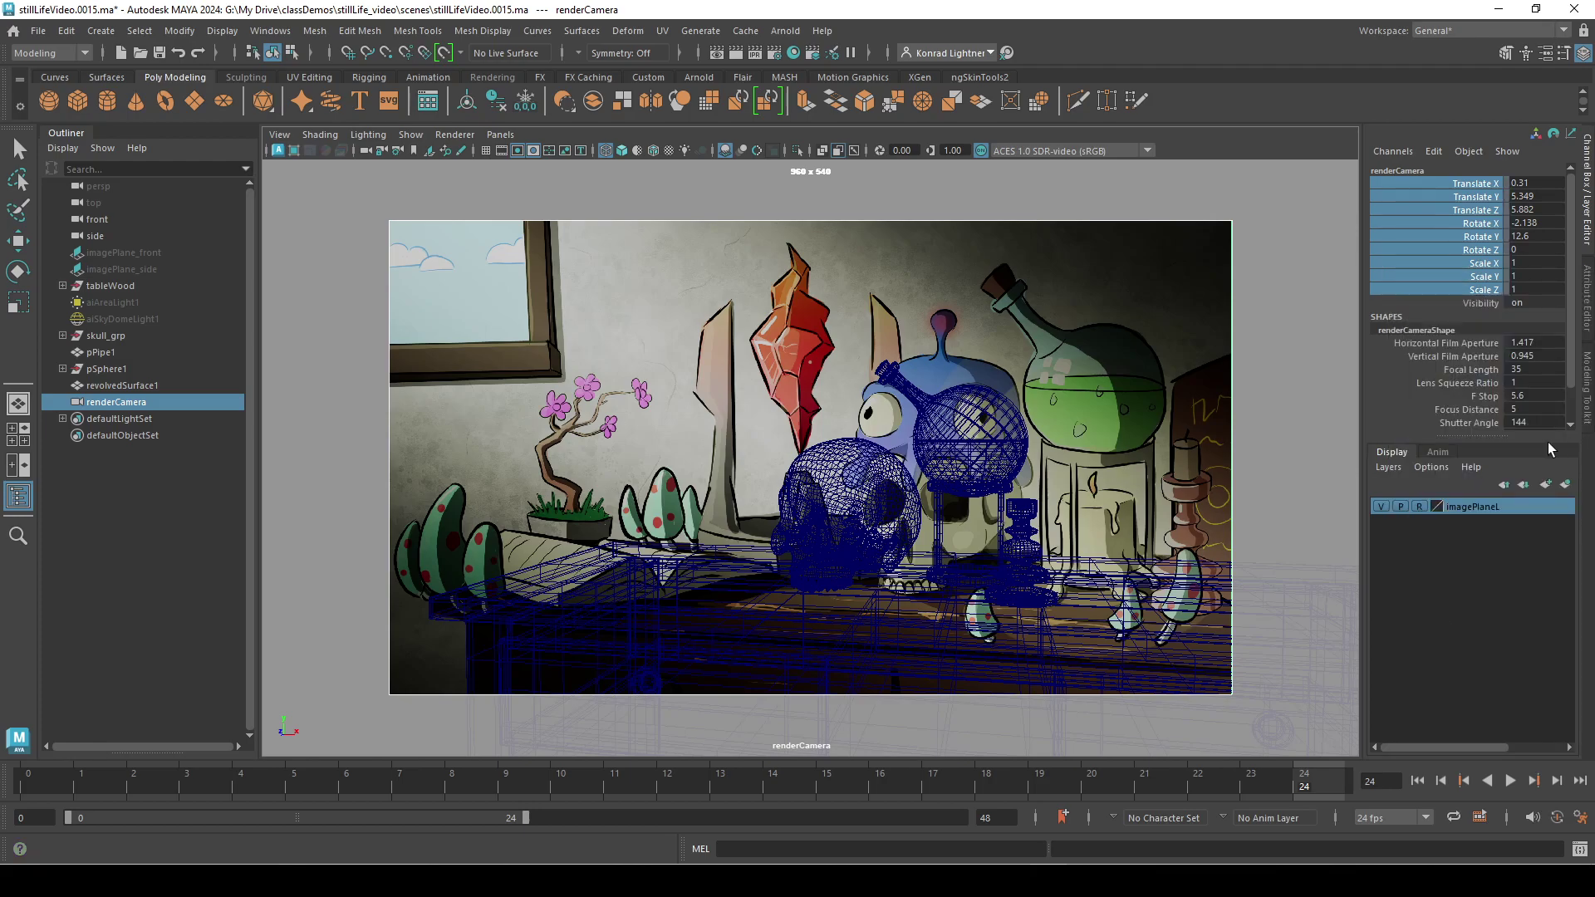
pyautogui.rightClick(1483, 227)
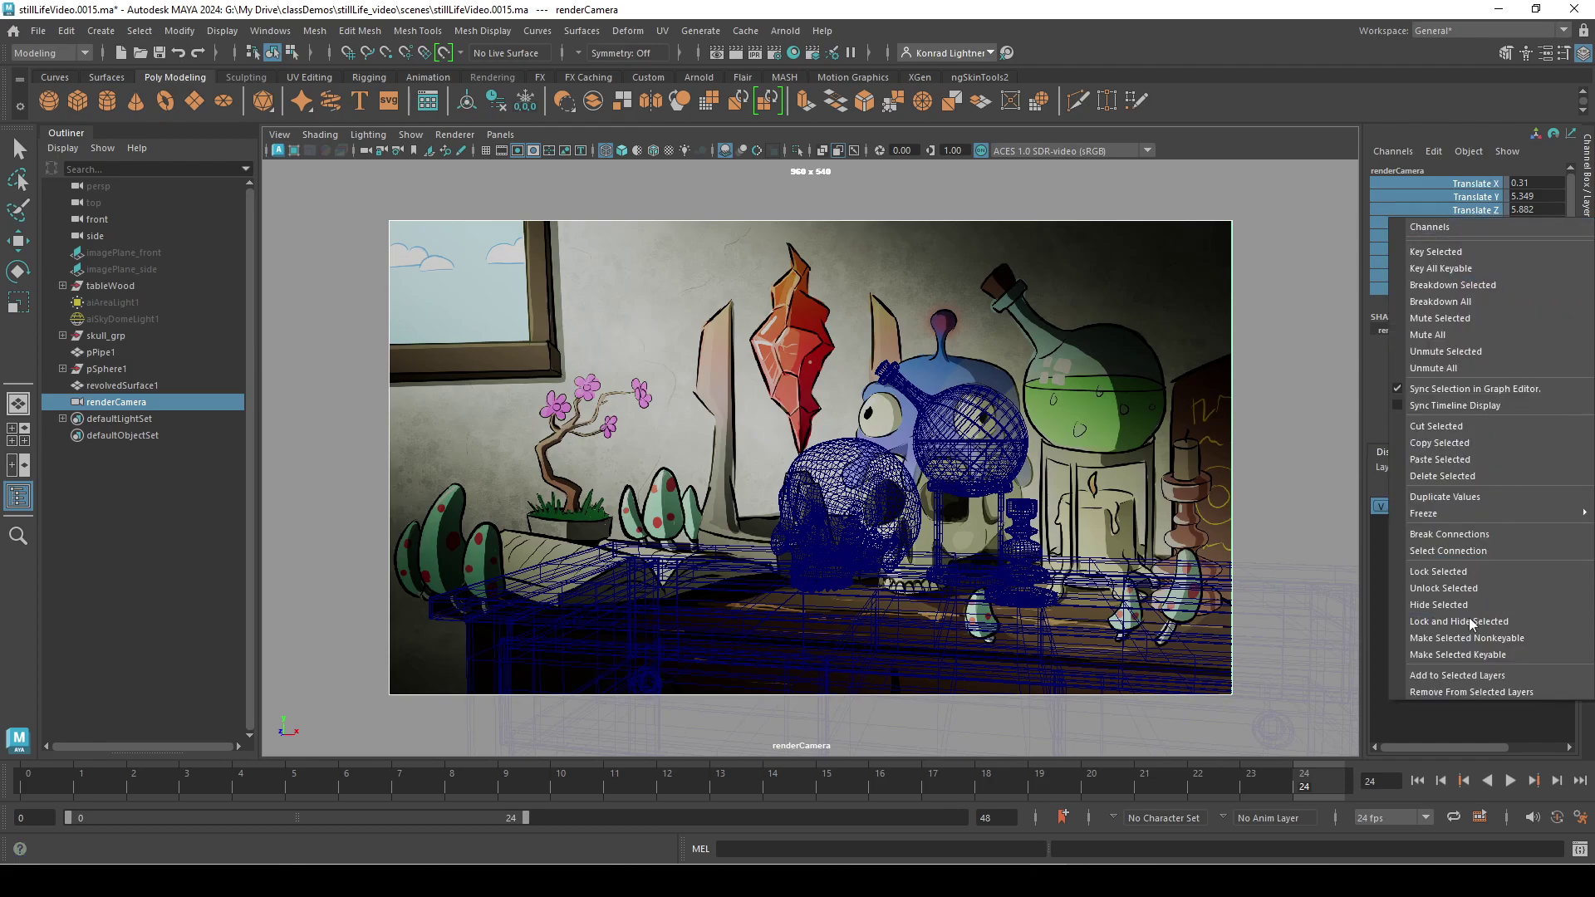
pyautogui.click(1279, 399)
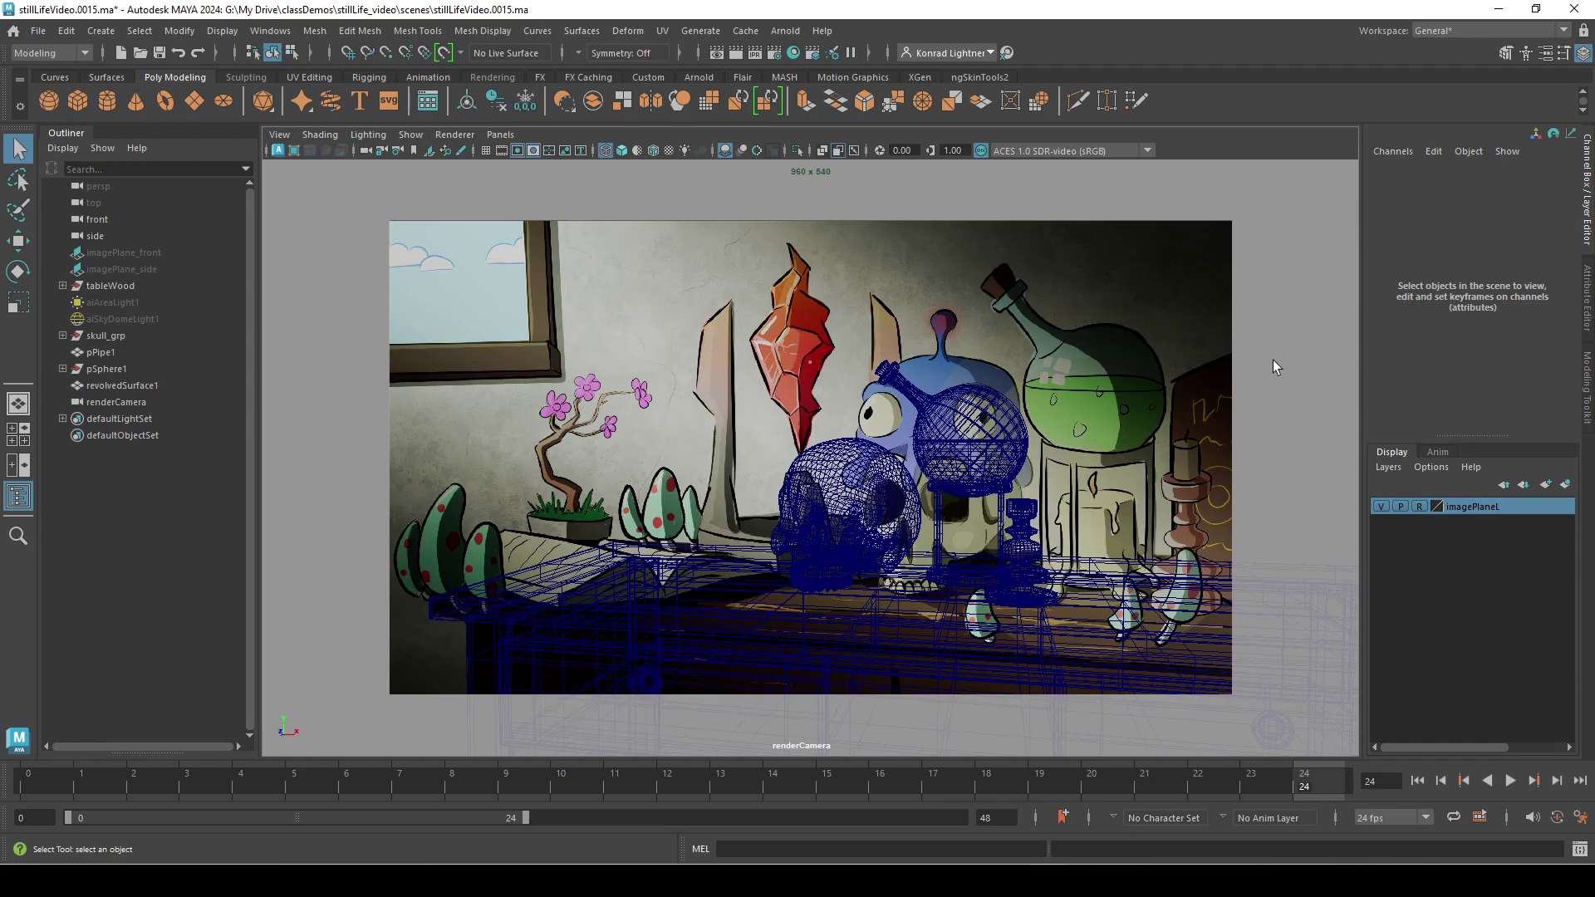
pyautogui.click(432, 404)
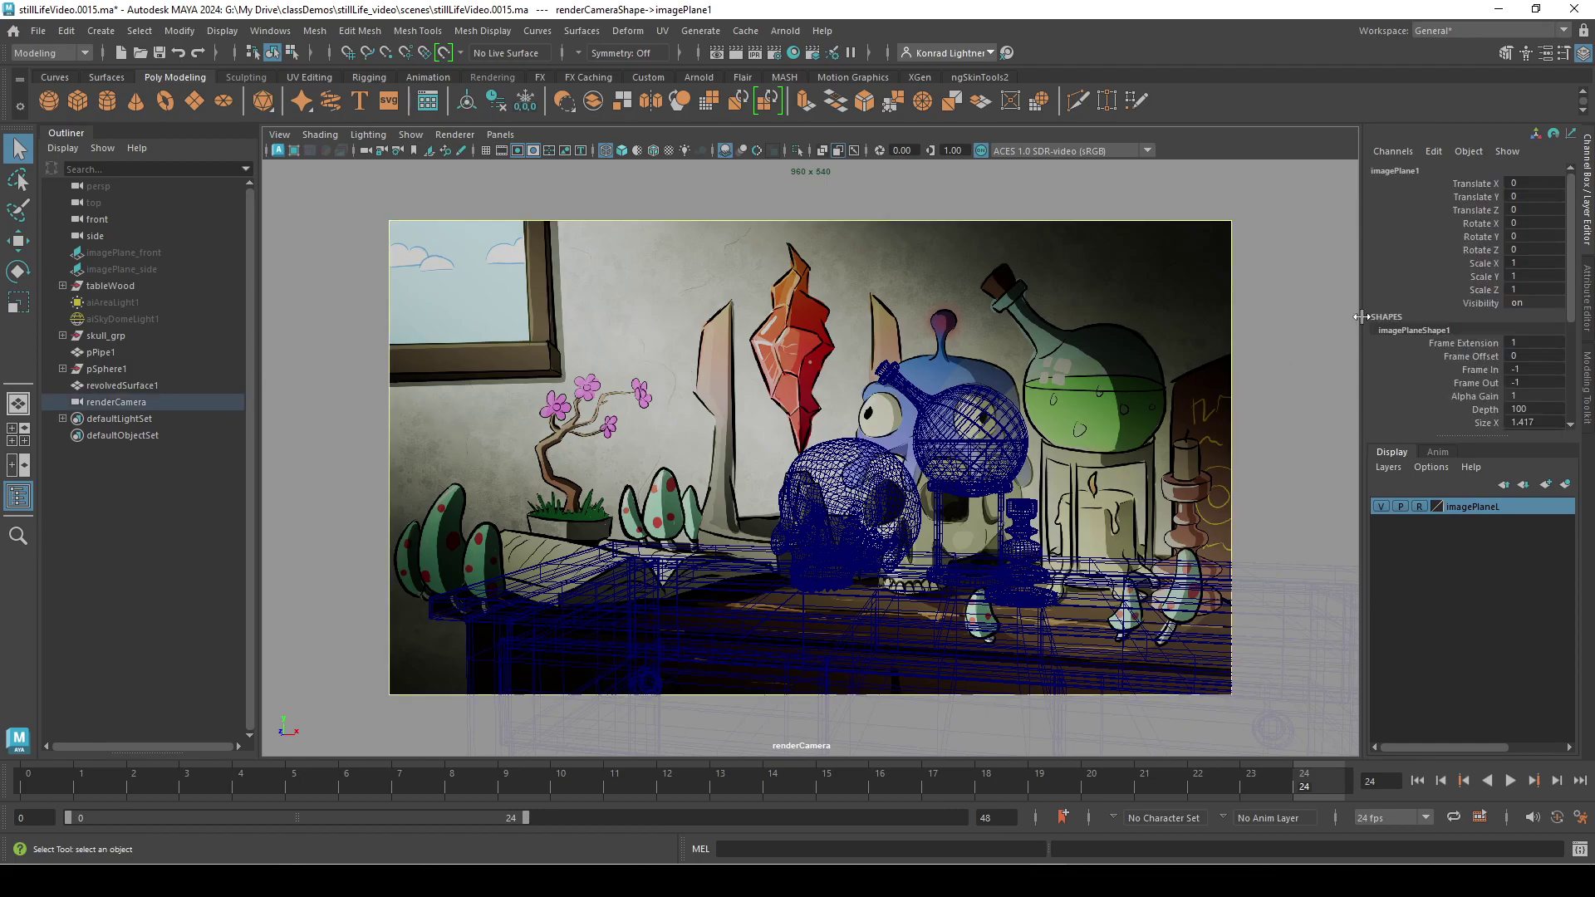
# - In shaded view, move the candlestick to the table's right end and scale it up to 0.067
pyautogui.press('5')
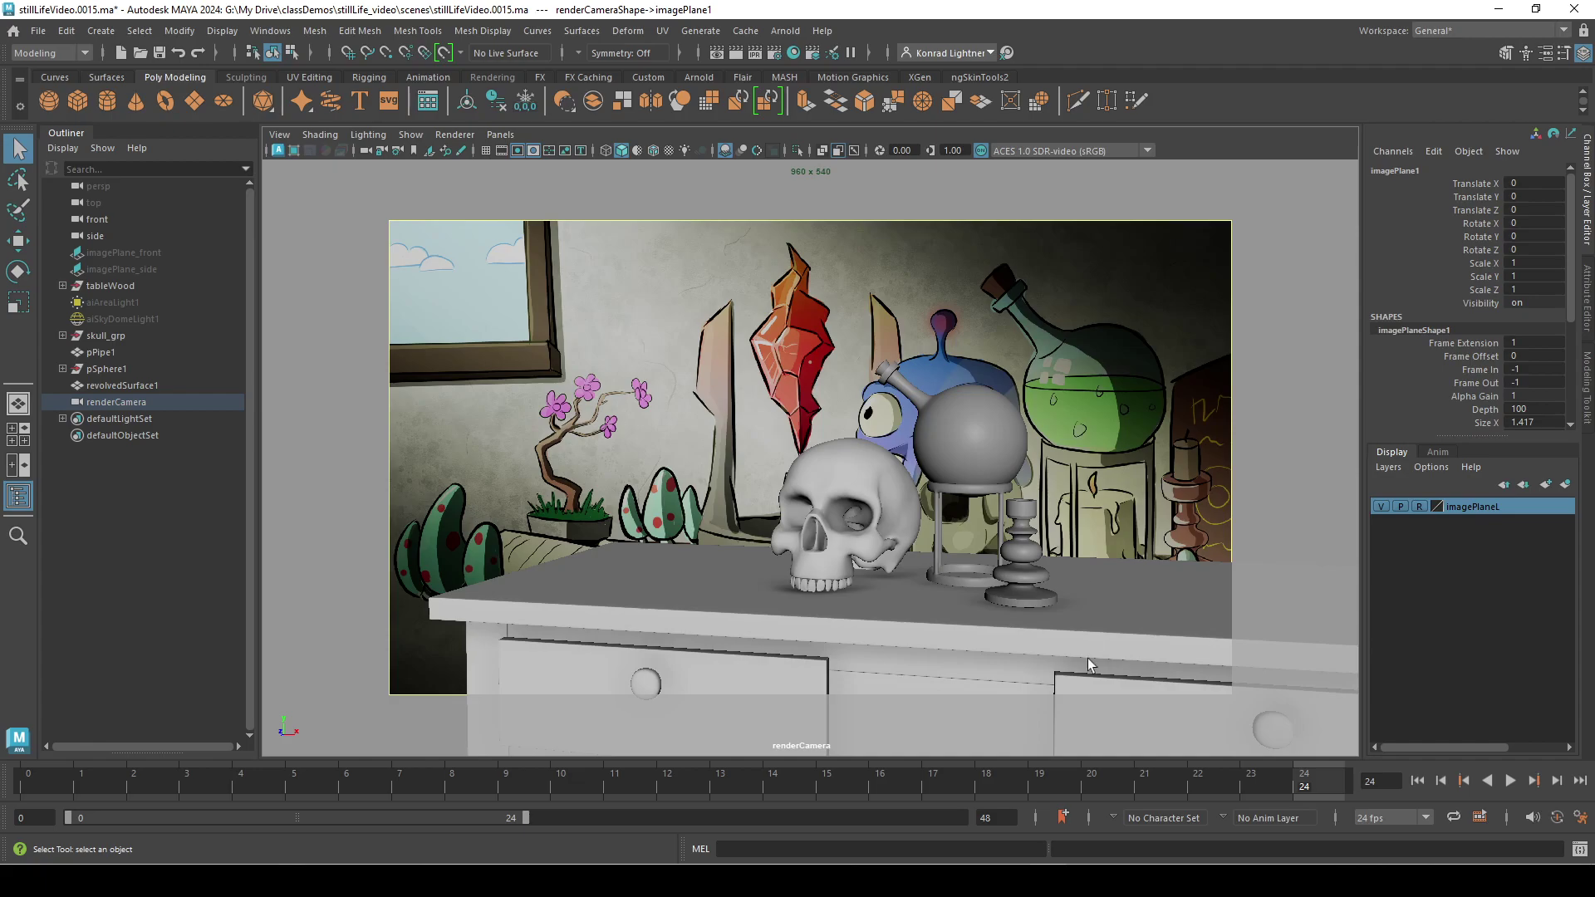
pyautogui.click(1024, 551)
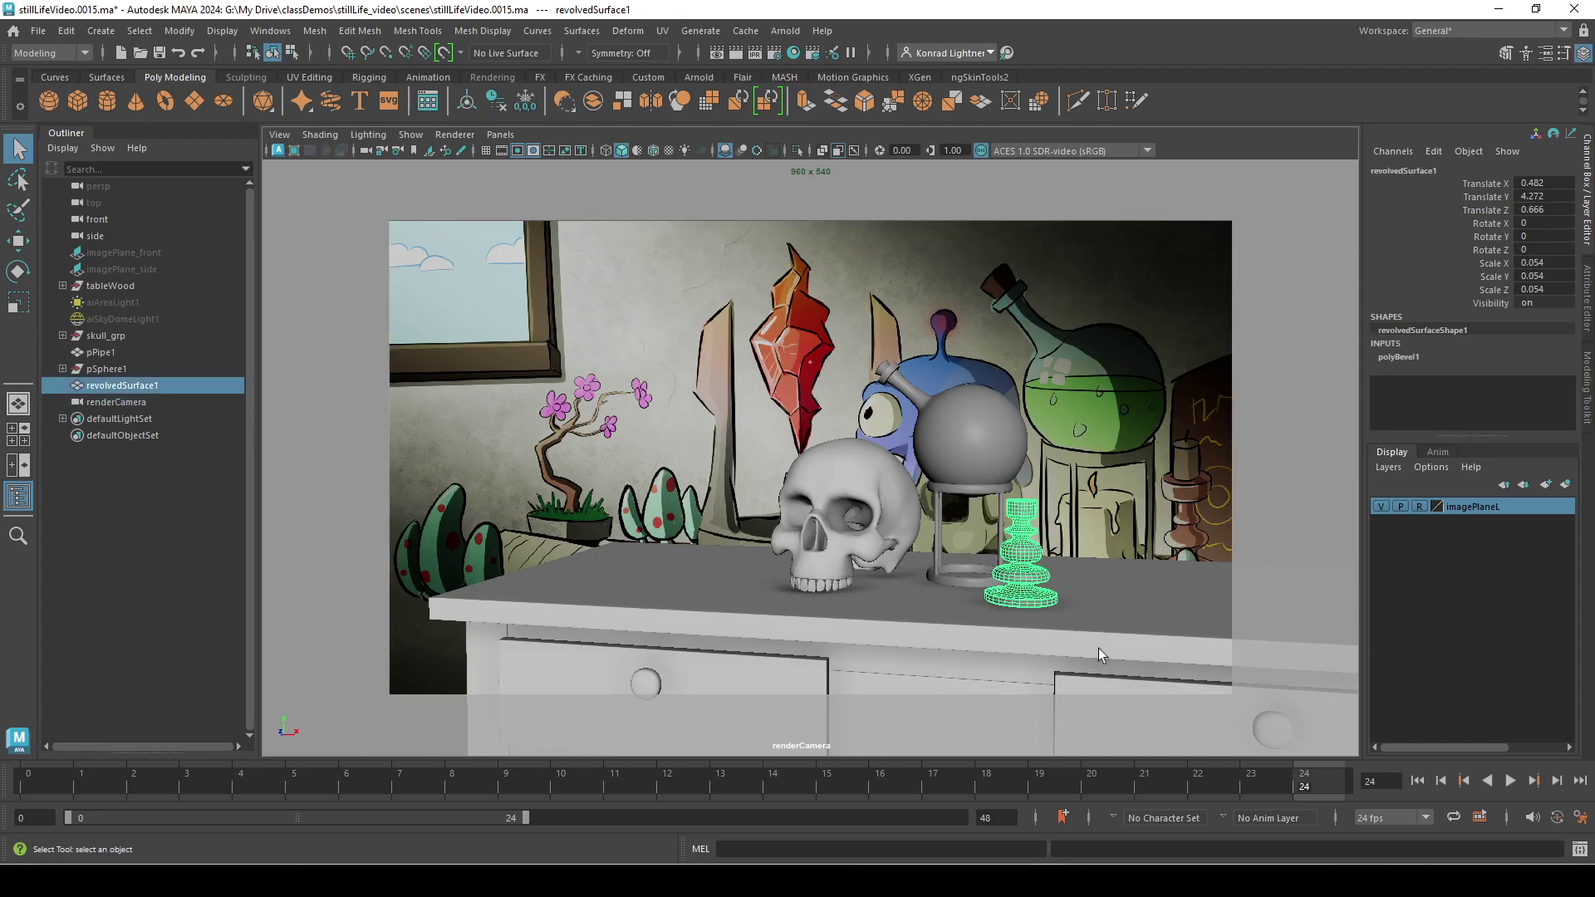
pyautogui.press('e')
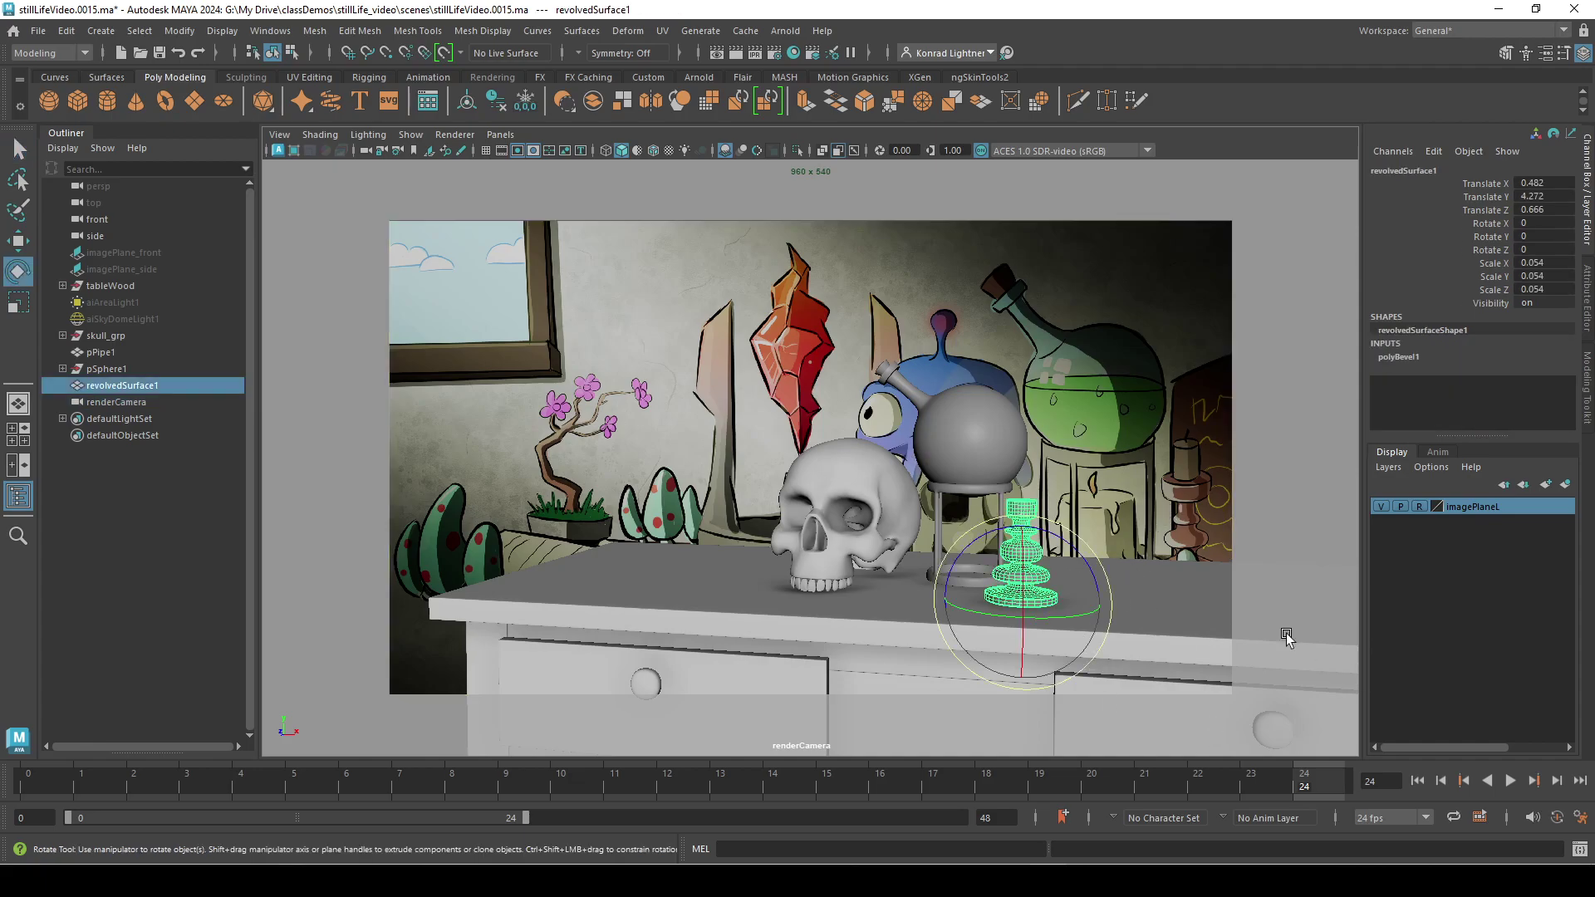
pyautogui.press('w')
pyautogui.moveTo(1107, 607); pyautogui.dragTo(1213, 619)
pyautogui.press('e')
pyautogui.press('r')
pyautogui.press('w')
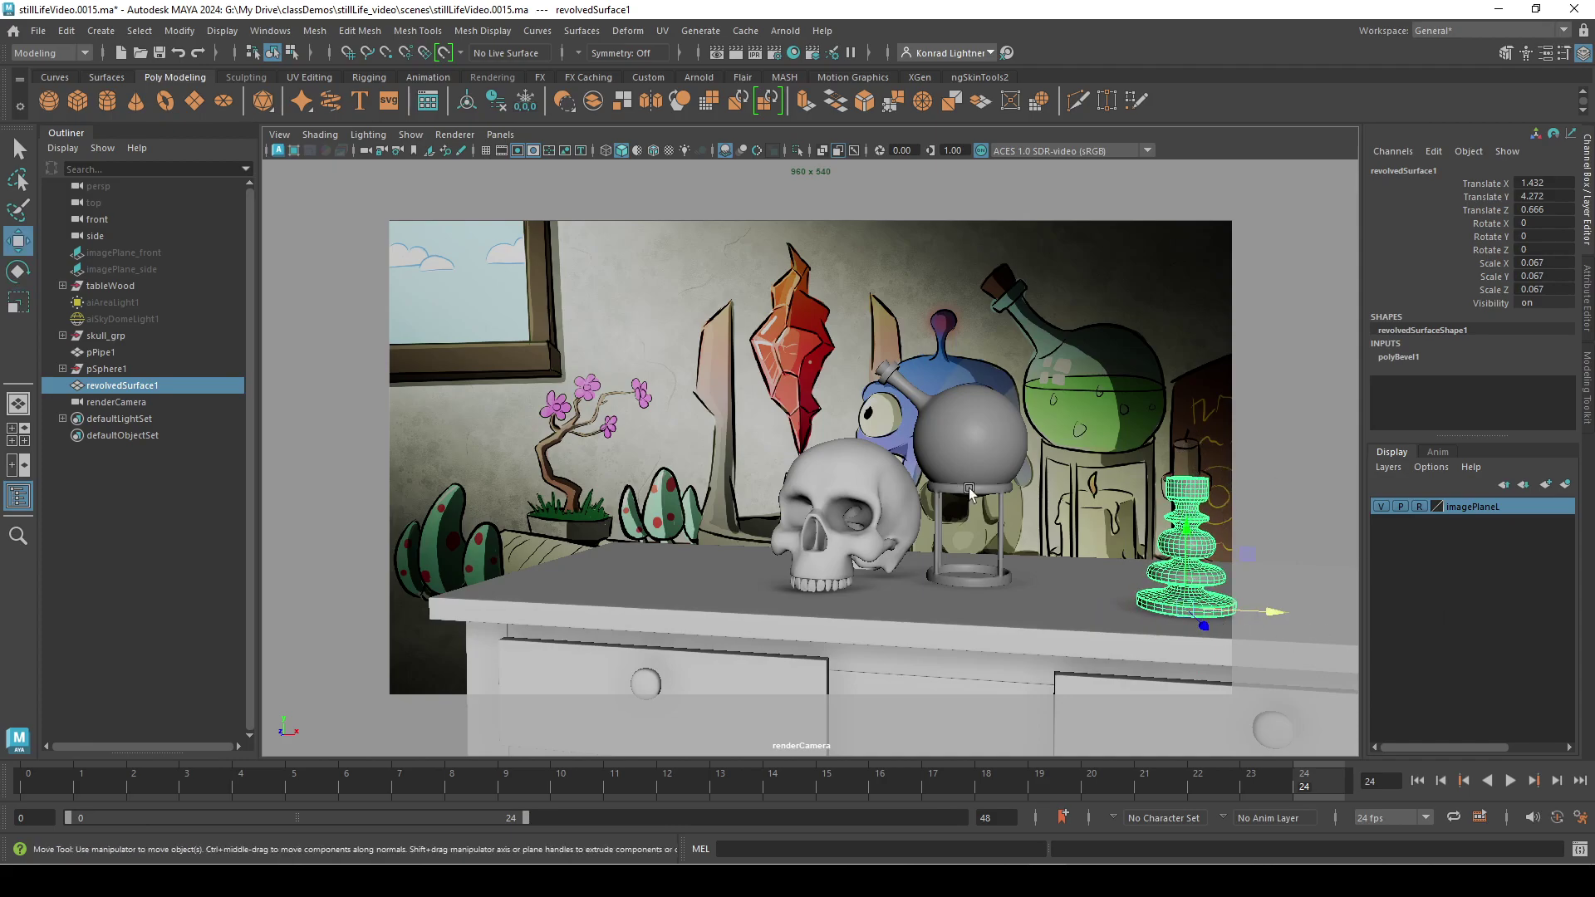
# - Select the glass sphere and its stand and slide them right beside the candlestick
pyautogui.click(963, 492)
pyautogui.keyDown('shift'); pyautogui.click(1007, 427); pyautogui.keyUp('shift')
pyautogui.moveTo(988, 438); pyautogui.dragTo(1173, 470, button='middle')
pyautogui.press('e')
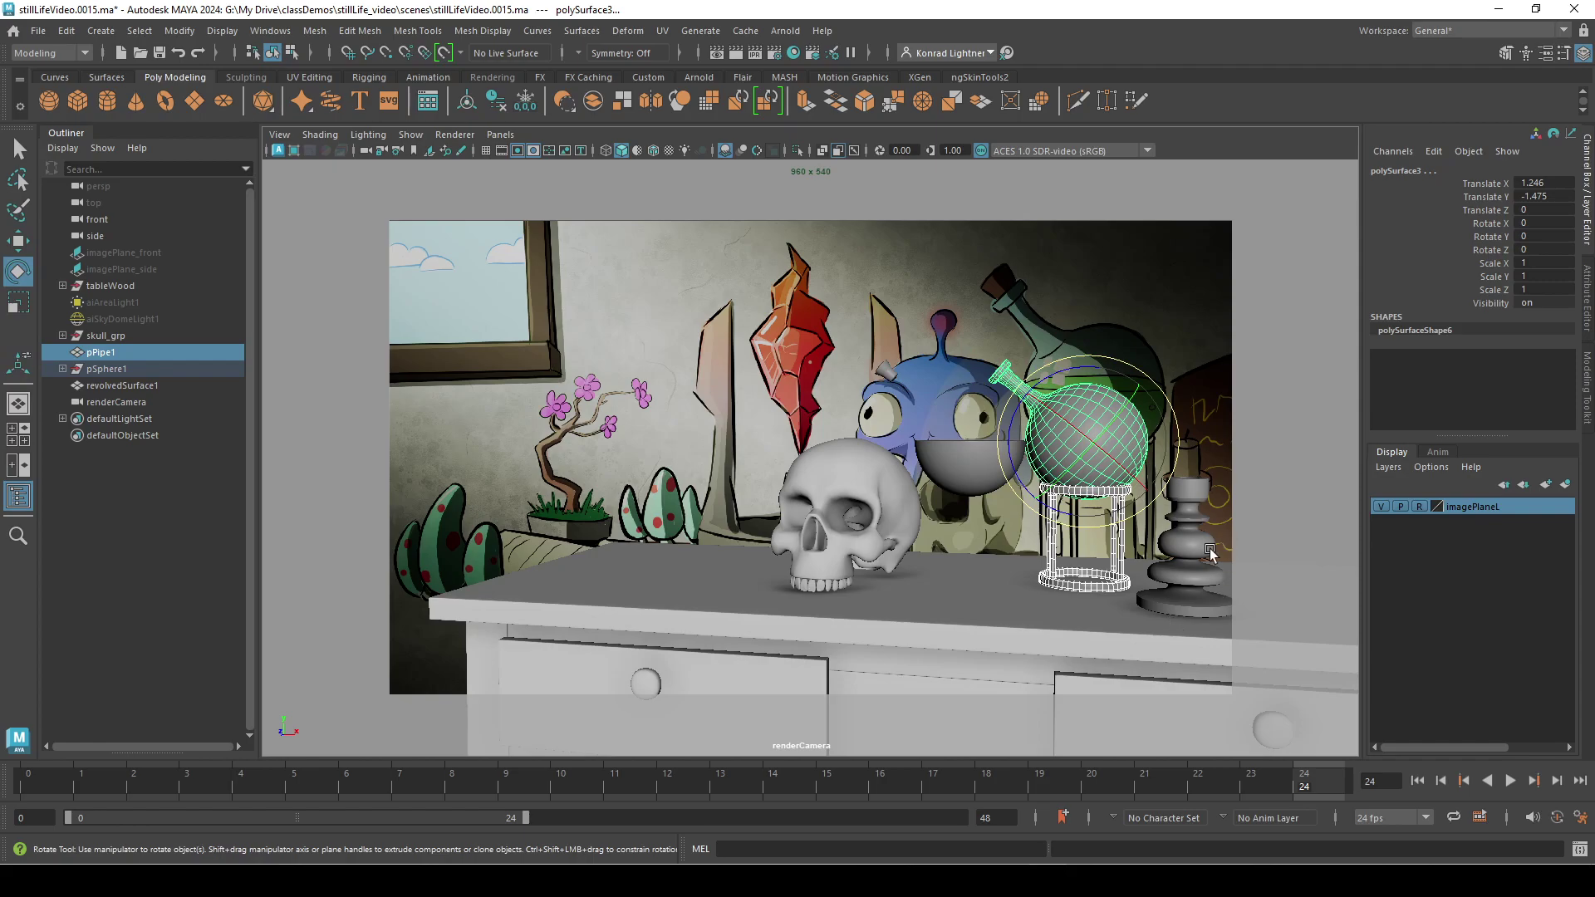
# - Undo the last move and group pSphere1 with pPipe1 into group2
pyautogui.hotkey('ctrl', 'z')
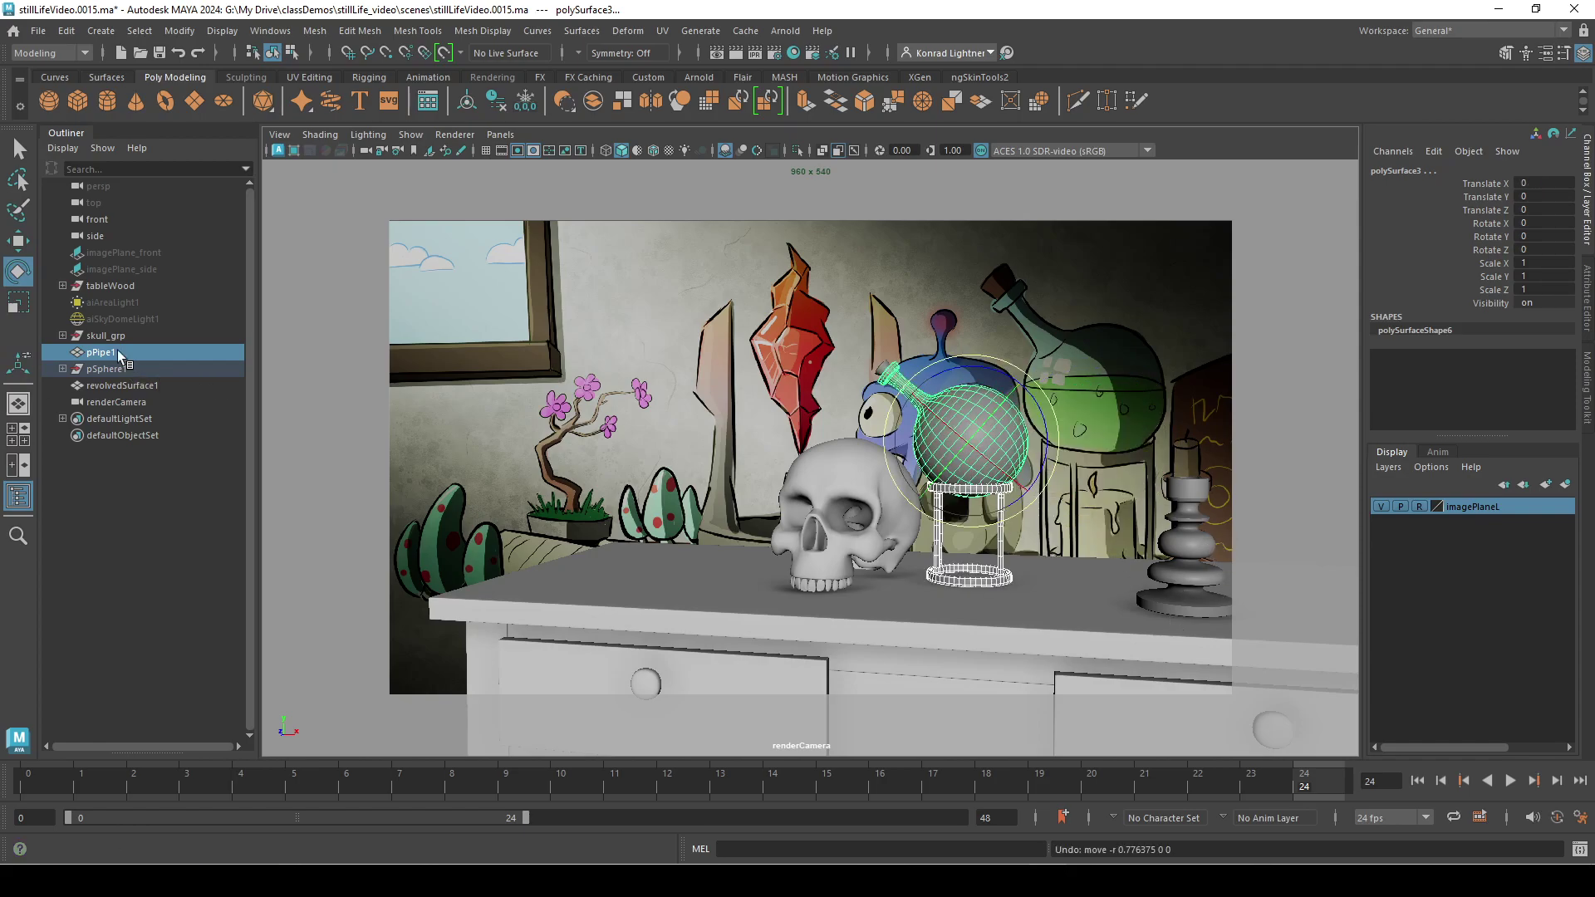
pyautogui.keyDown('ctrl'); pyautogui.click(107, 368); pyautogui.keyUp('ctrl')
pyautogui.press('w')
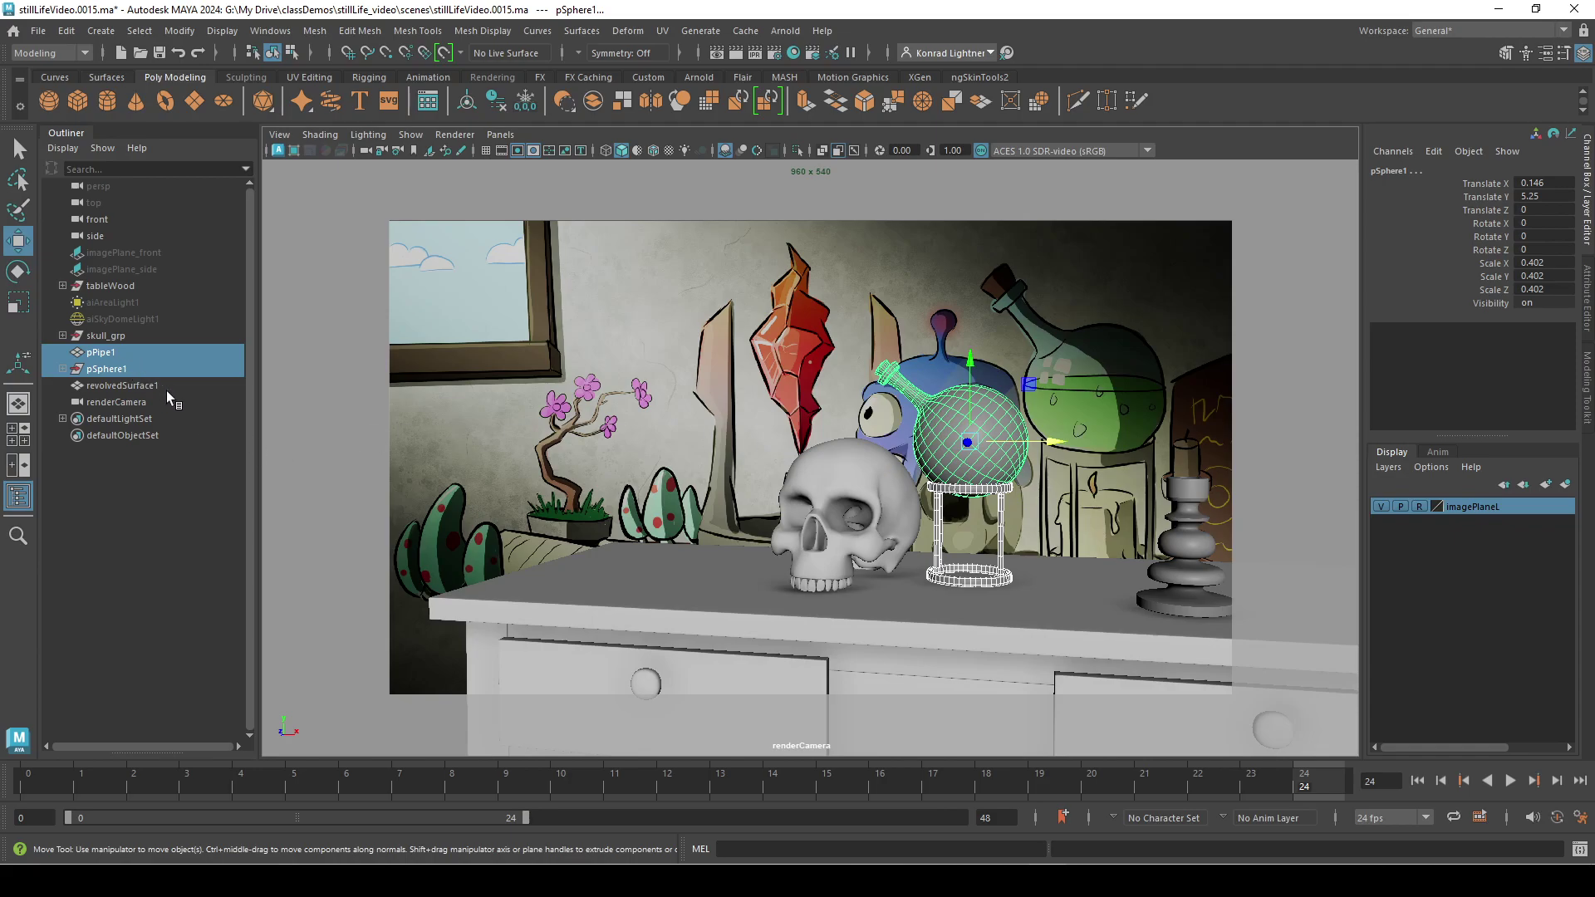
pyautogui.hotkey('ctrl', 'g')
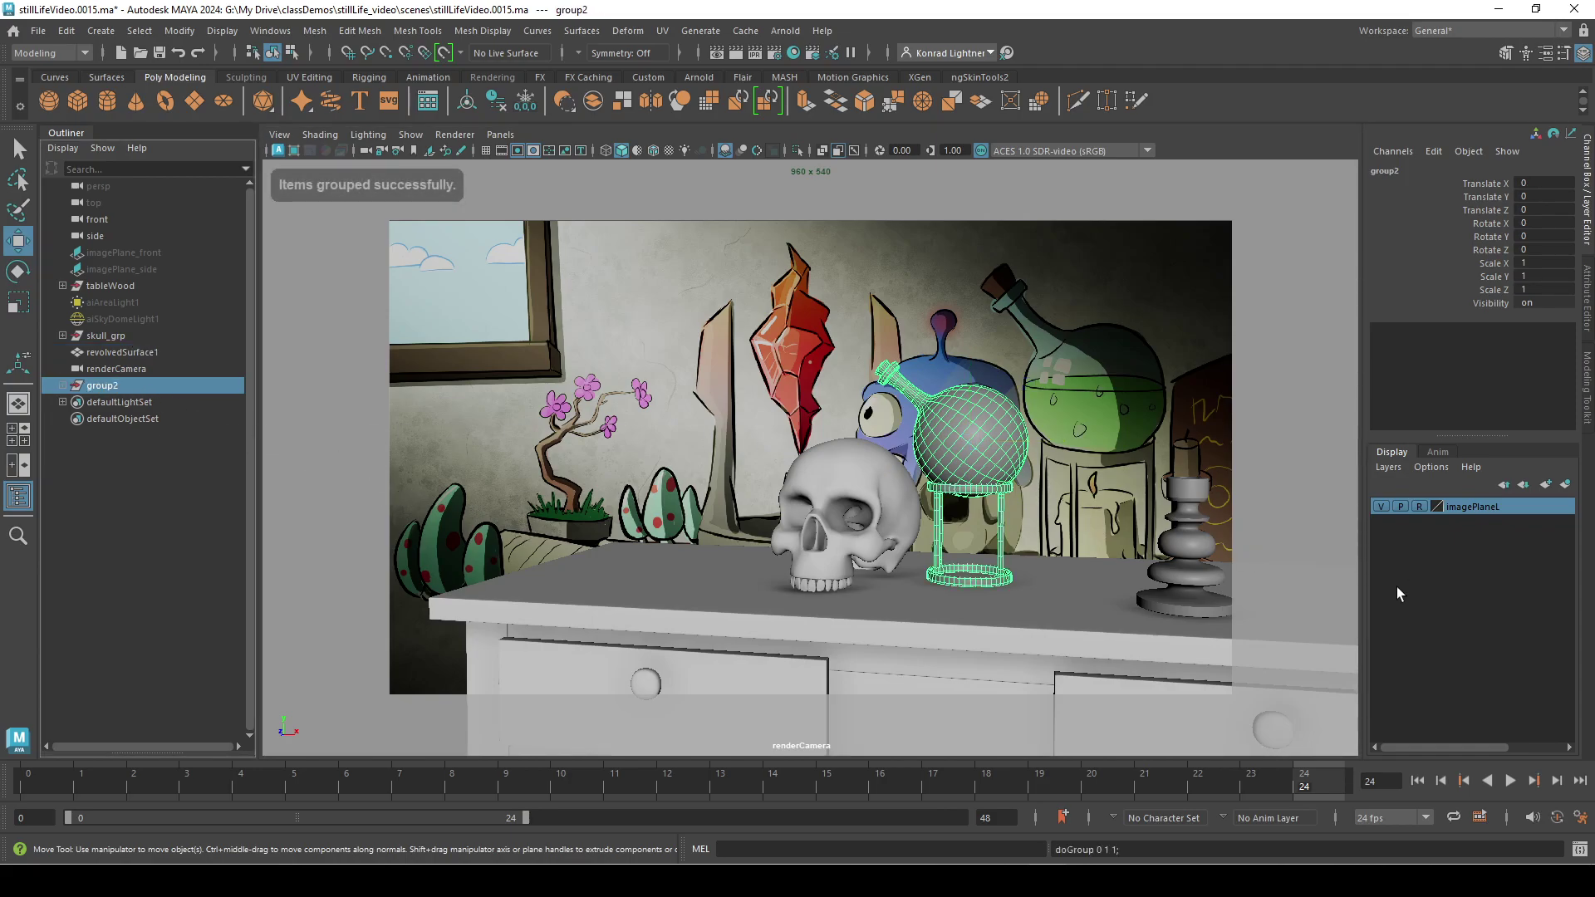
# - Centre group2's pivot and move the group right to Translate X 0.907
pyautogui.press('e')
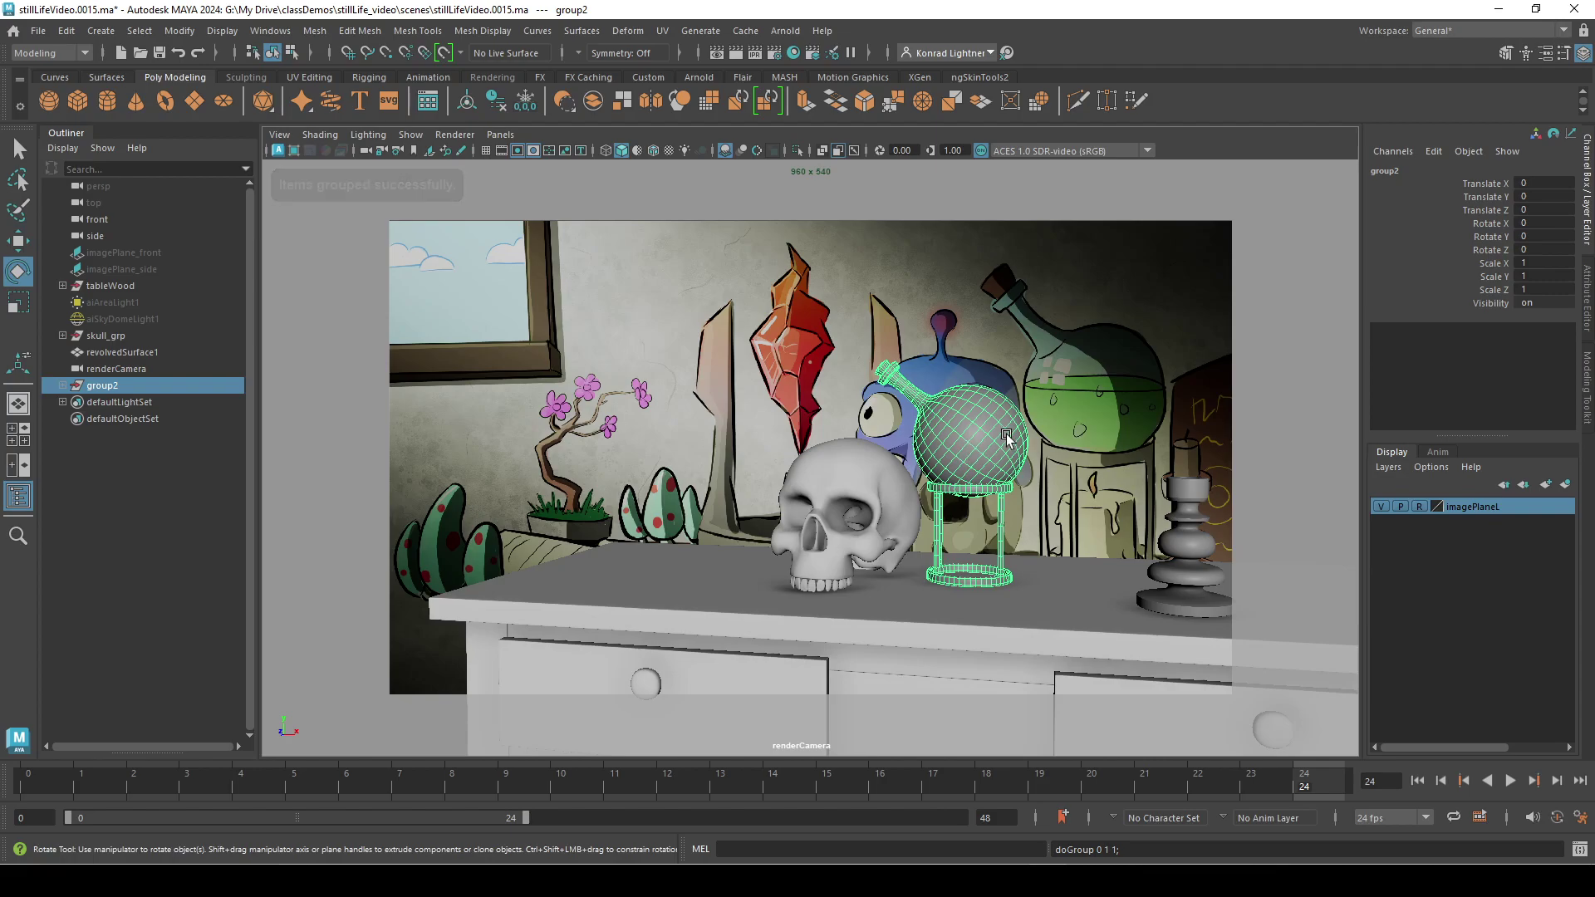
pyautogui.click(191, 30)
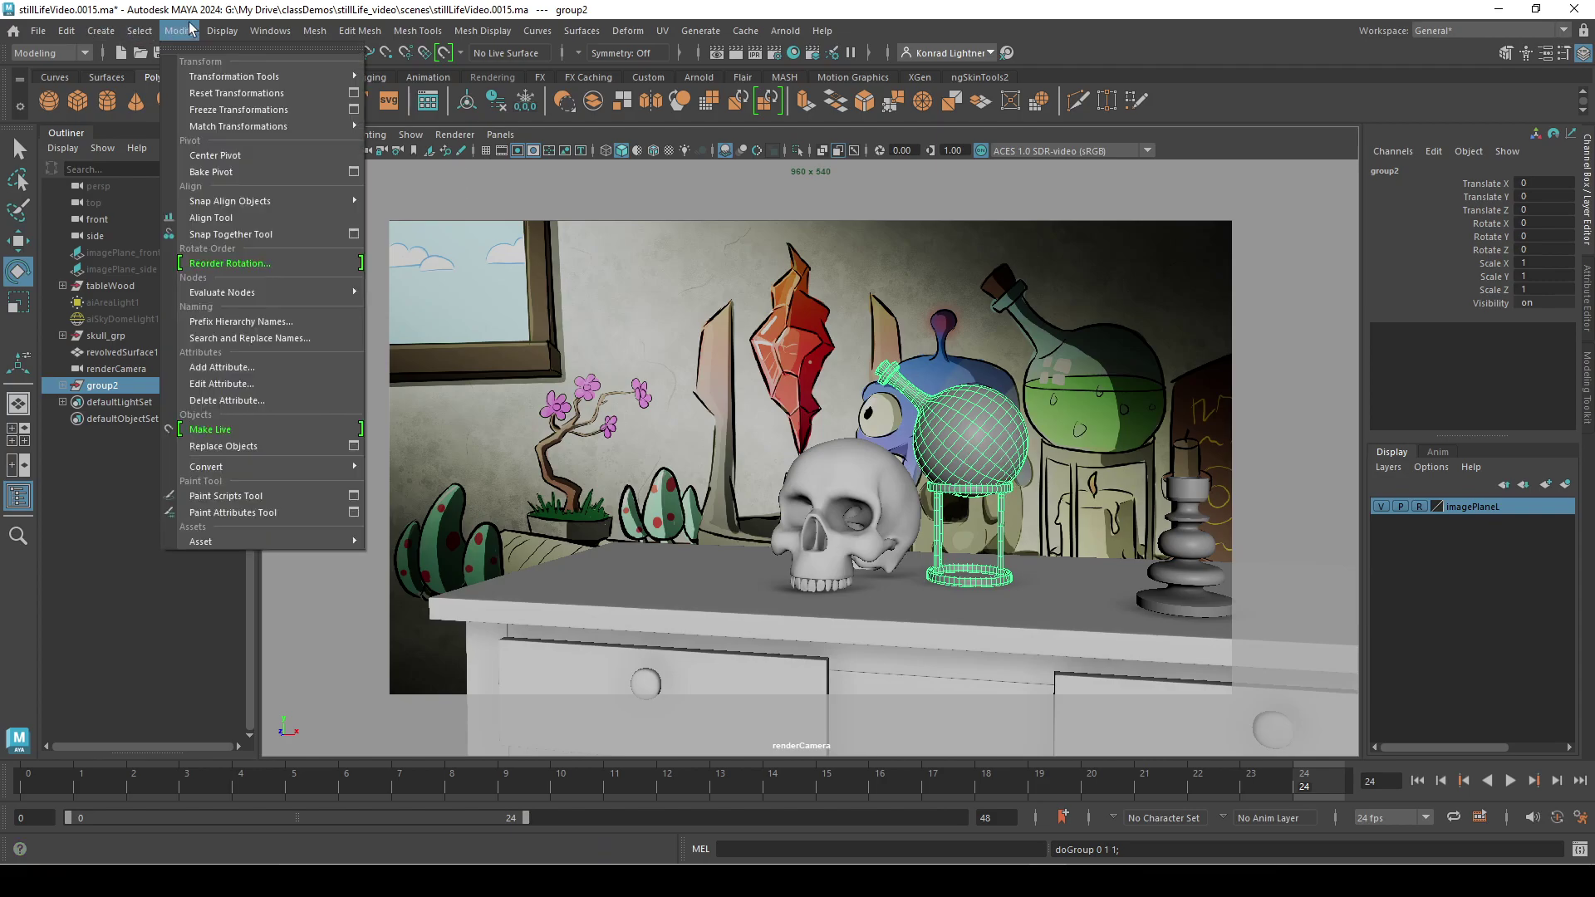
pyautogui.click(215, 155)
pyautogui.press('w')
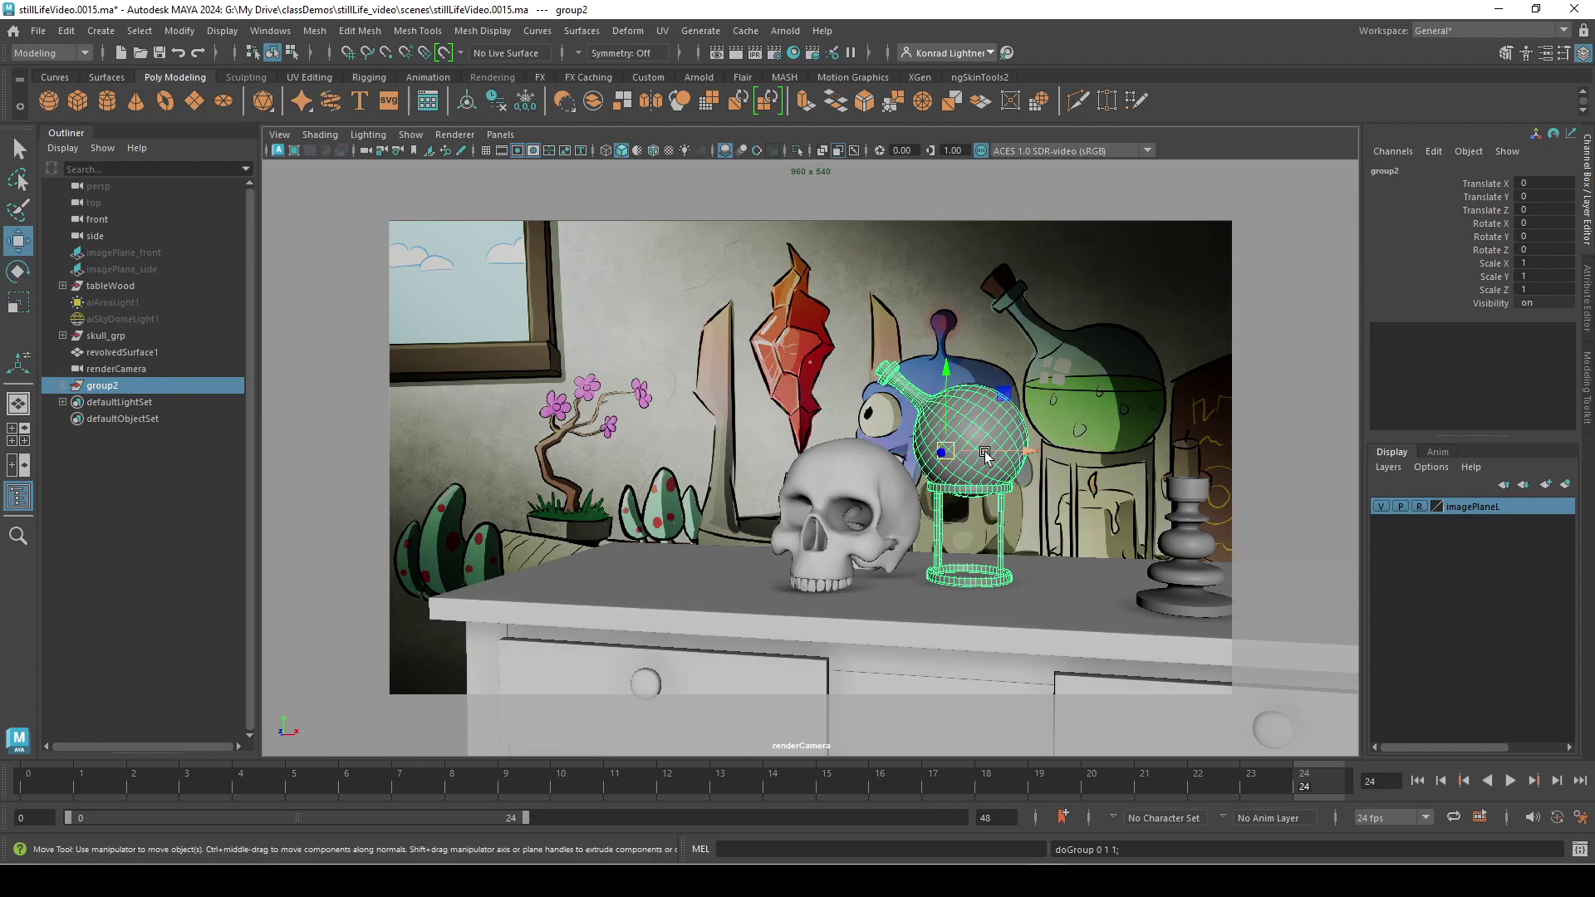
pyautogui.moveTo(1024, 453); pyautogui.dragTo(1166, 478)
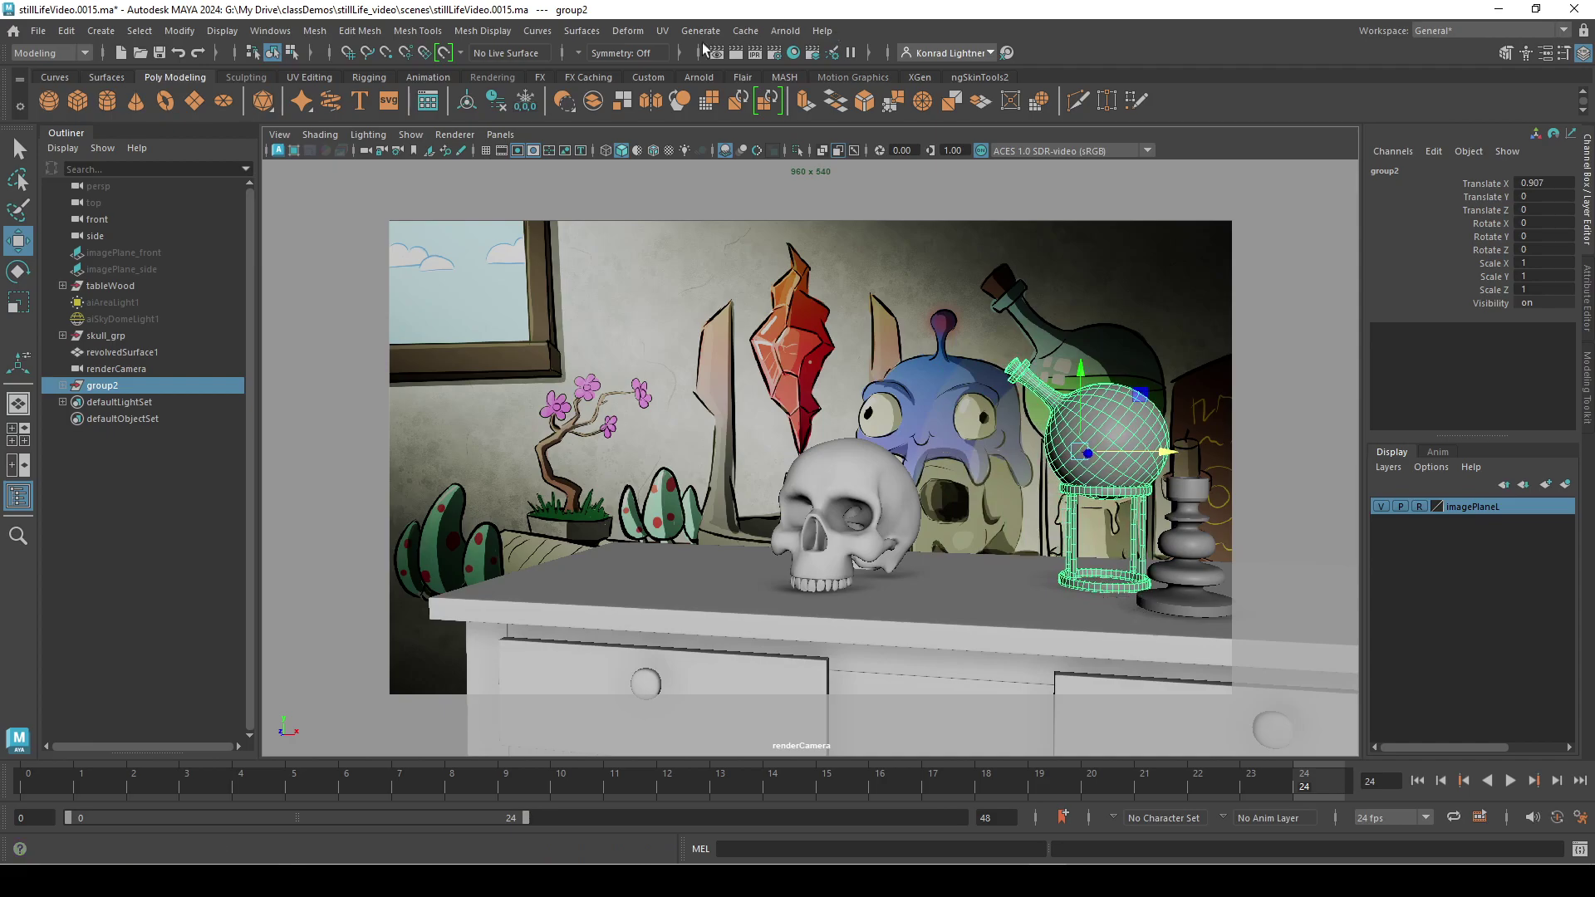
# - Look through the persp camera with the resolution gate hidden, facing the objects
pyautogui.click(500, 134)
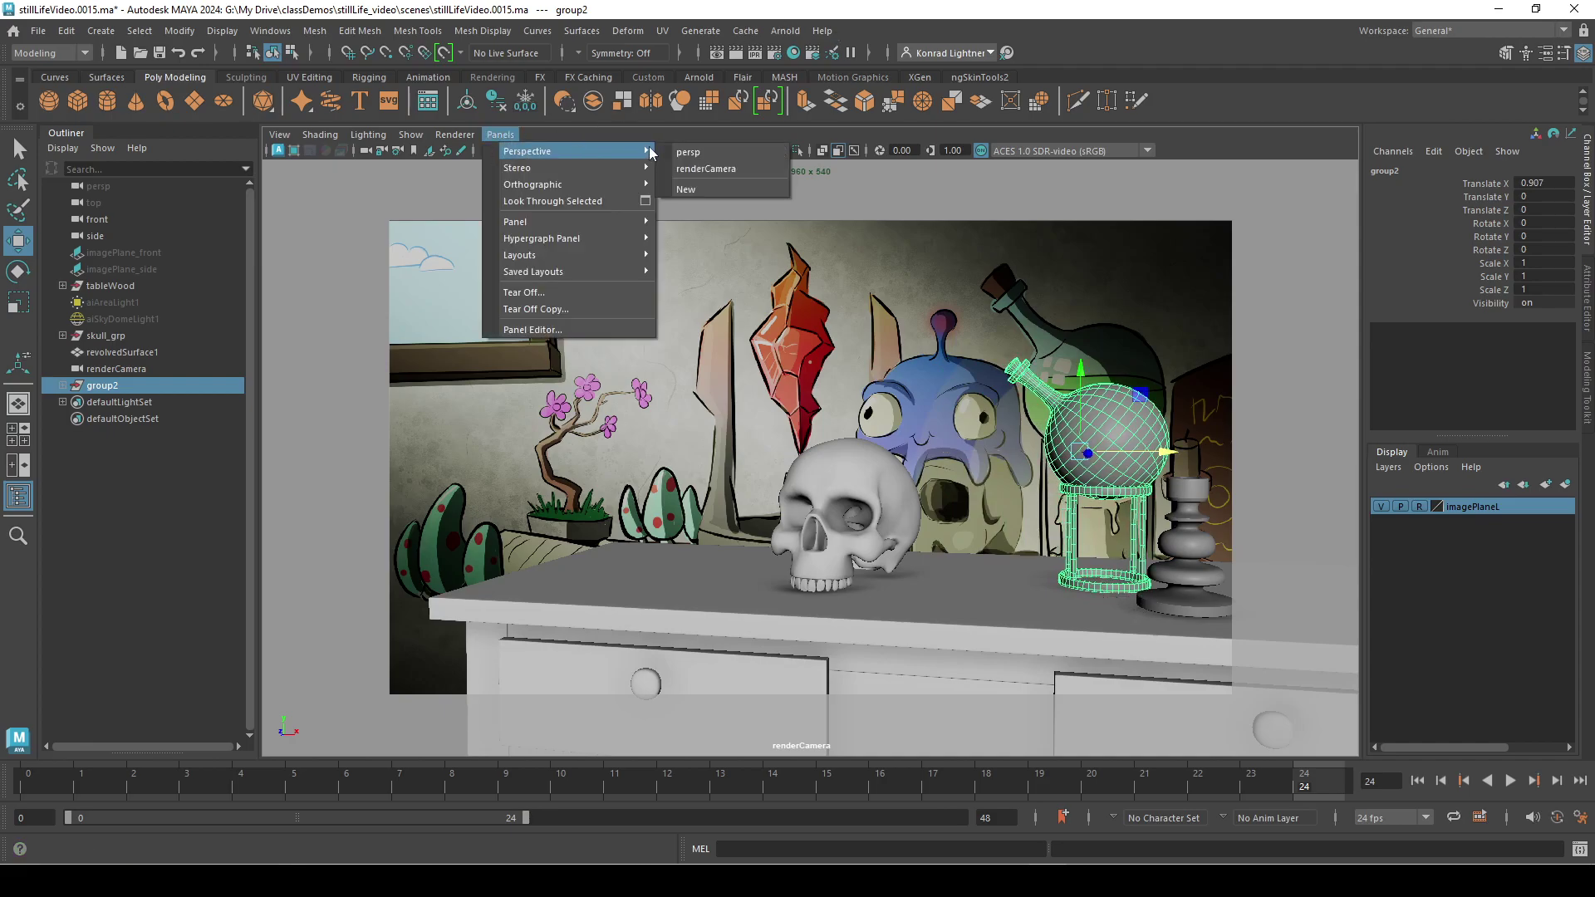
pyautogui.click(498, 135)
pyautogui.click(493, 136)
pyautogui.moveTo(533, 151)
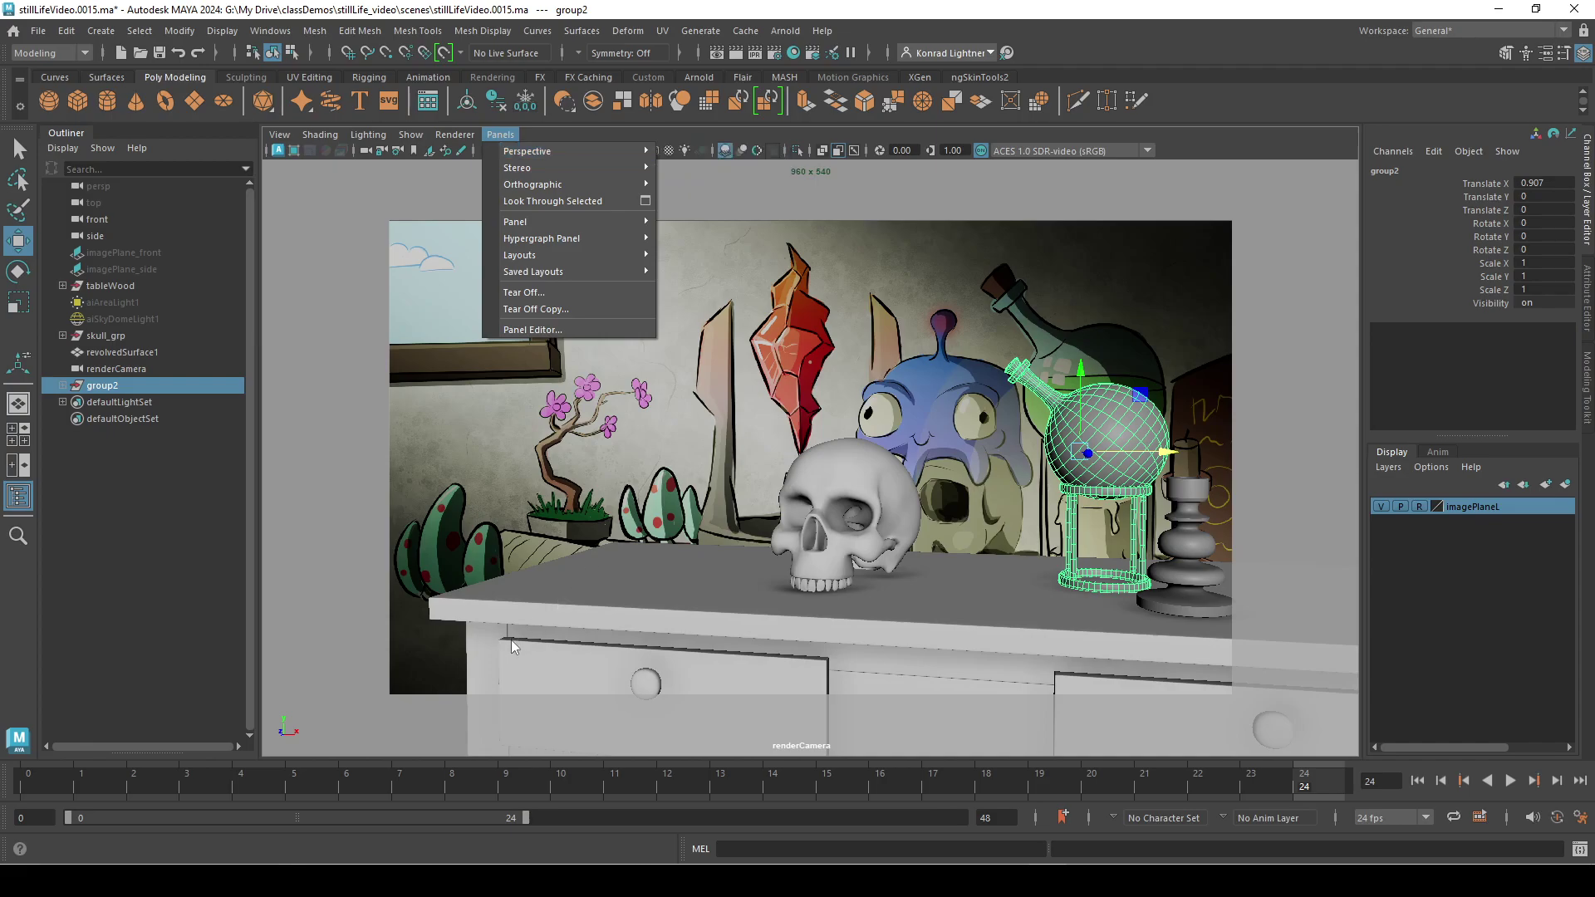
pyautogui.moveTo(581, 151)
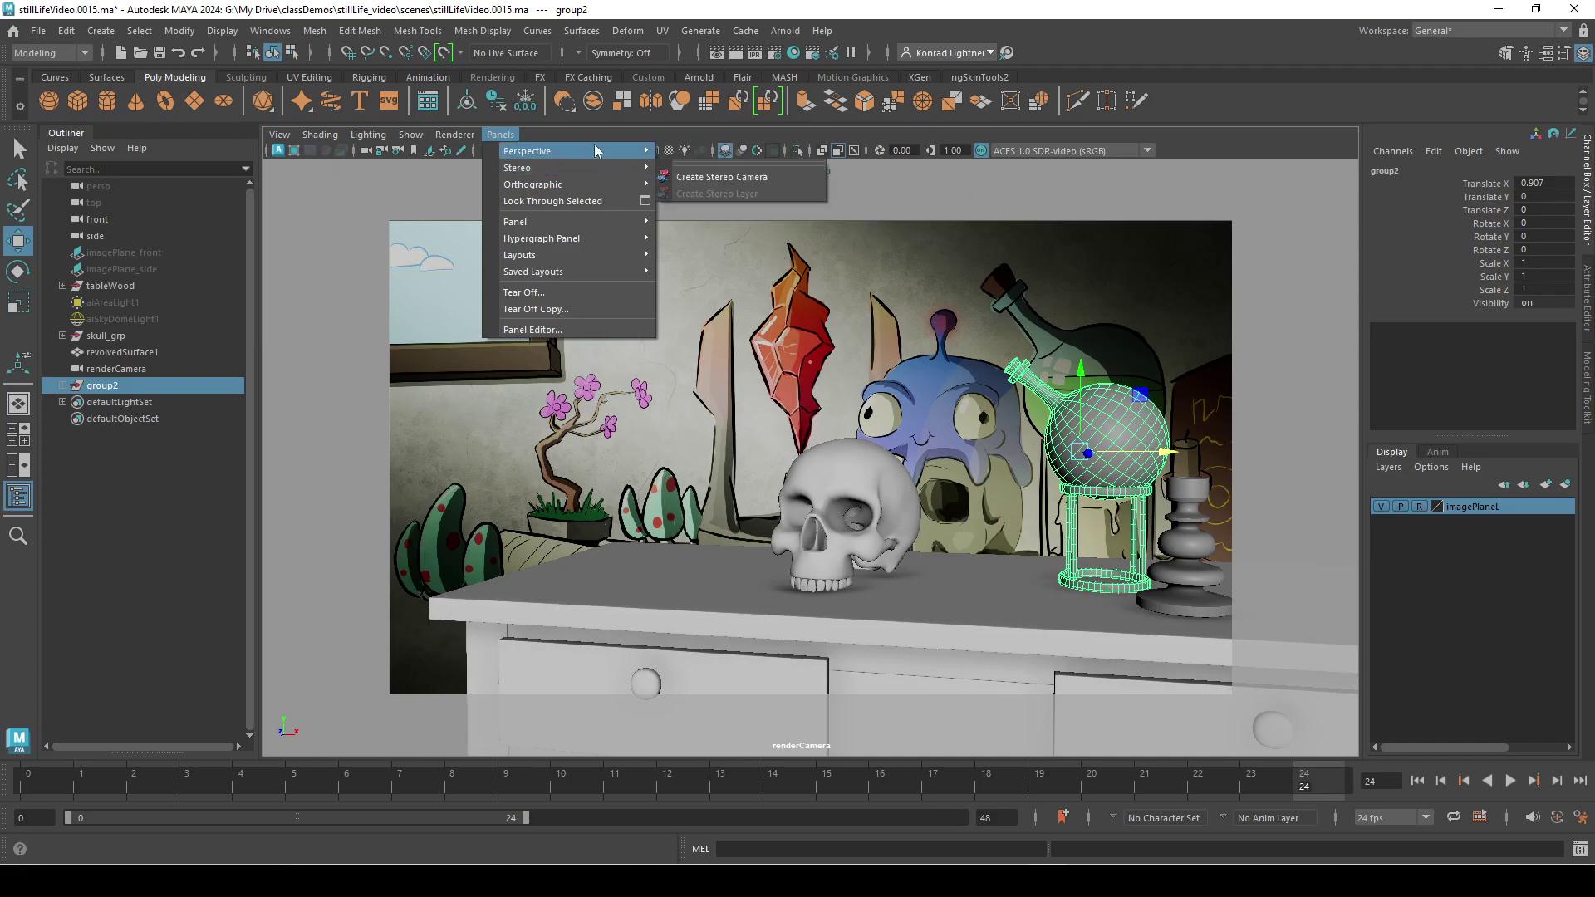
pyautogui.click(718, 153)
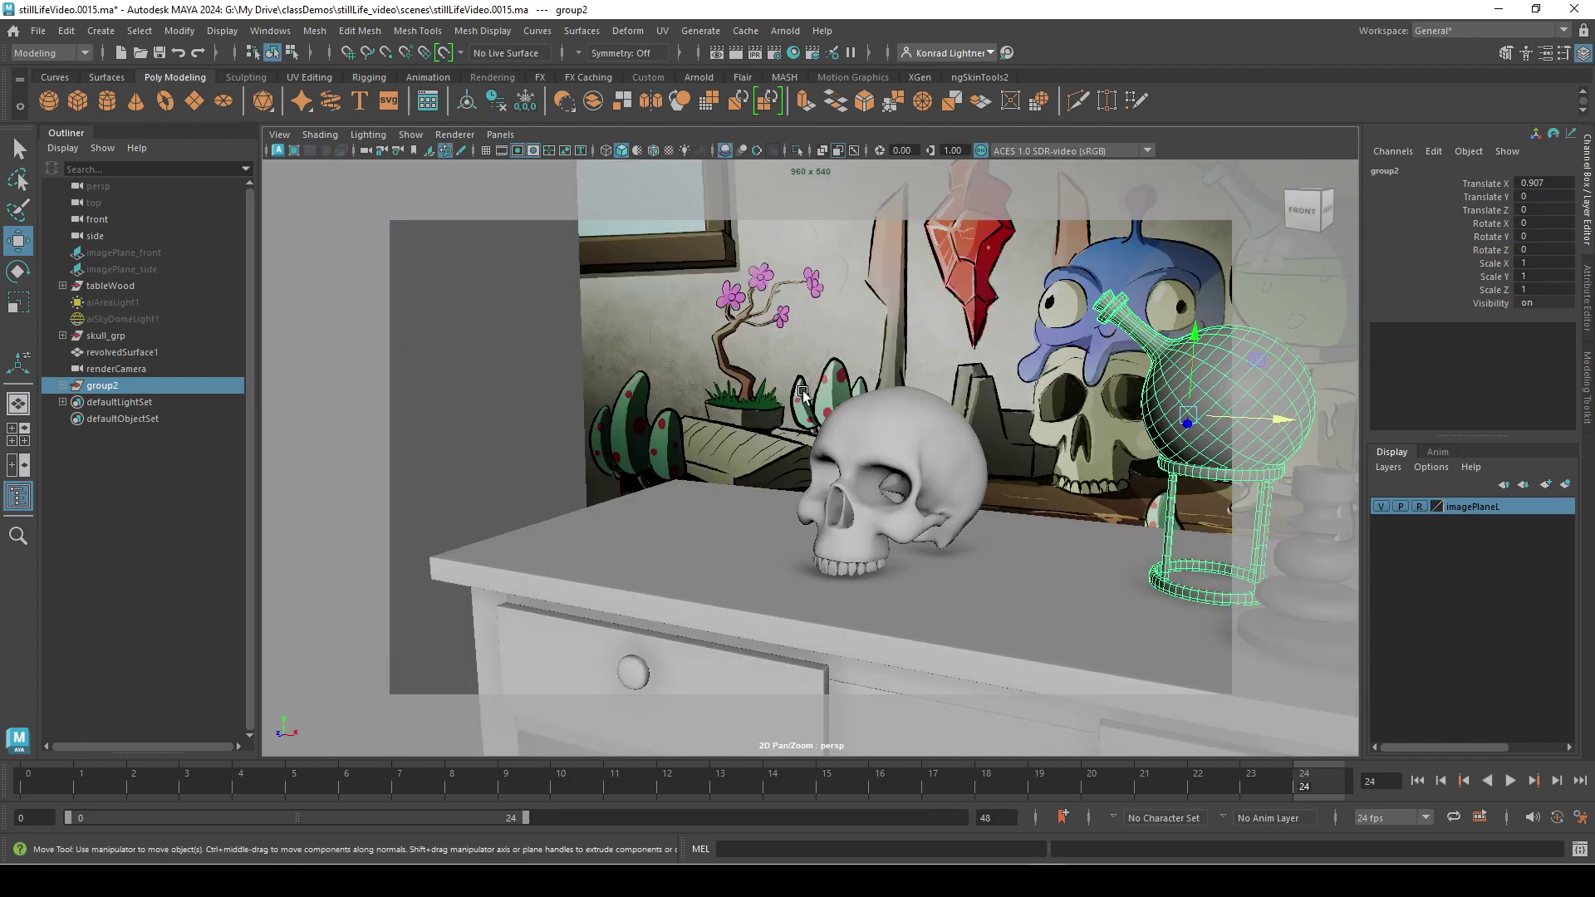
pyautogui.click(516, 151)
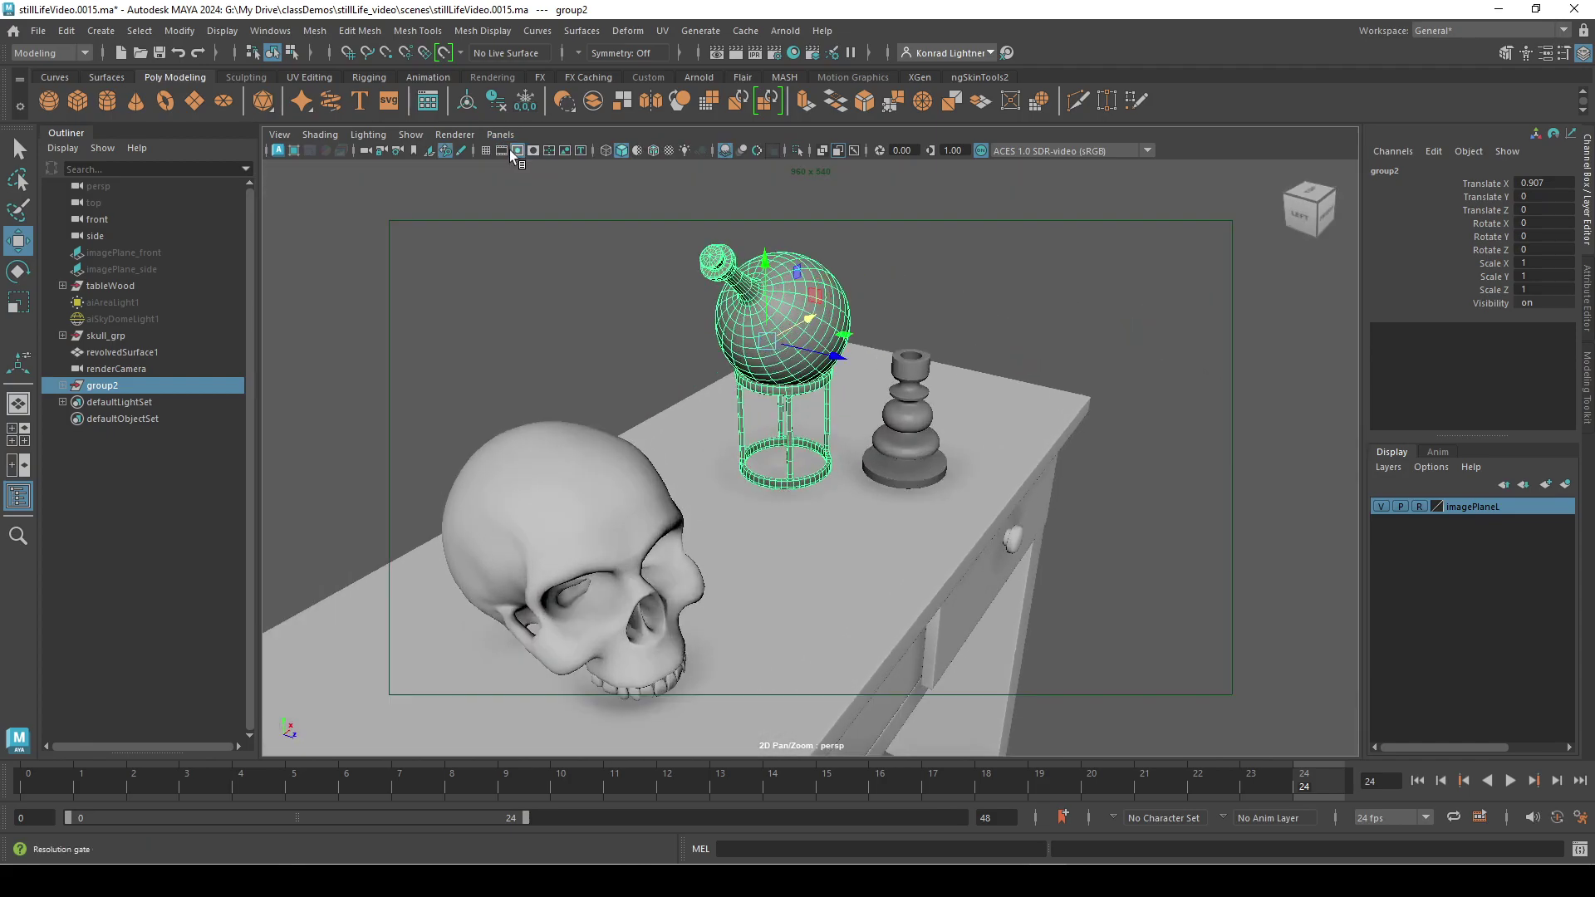
pyautogui.scroll(3, 702, 519)
pyautogui.keyDown('alt'); pyautogui.moveTo(702, 519); pyautogui.dragTo(879, 545); pyautogui.keyUp('alt')
pyautogui.scroll(3, 896, 523)
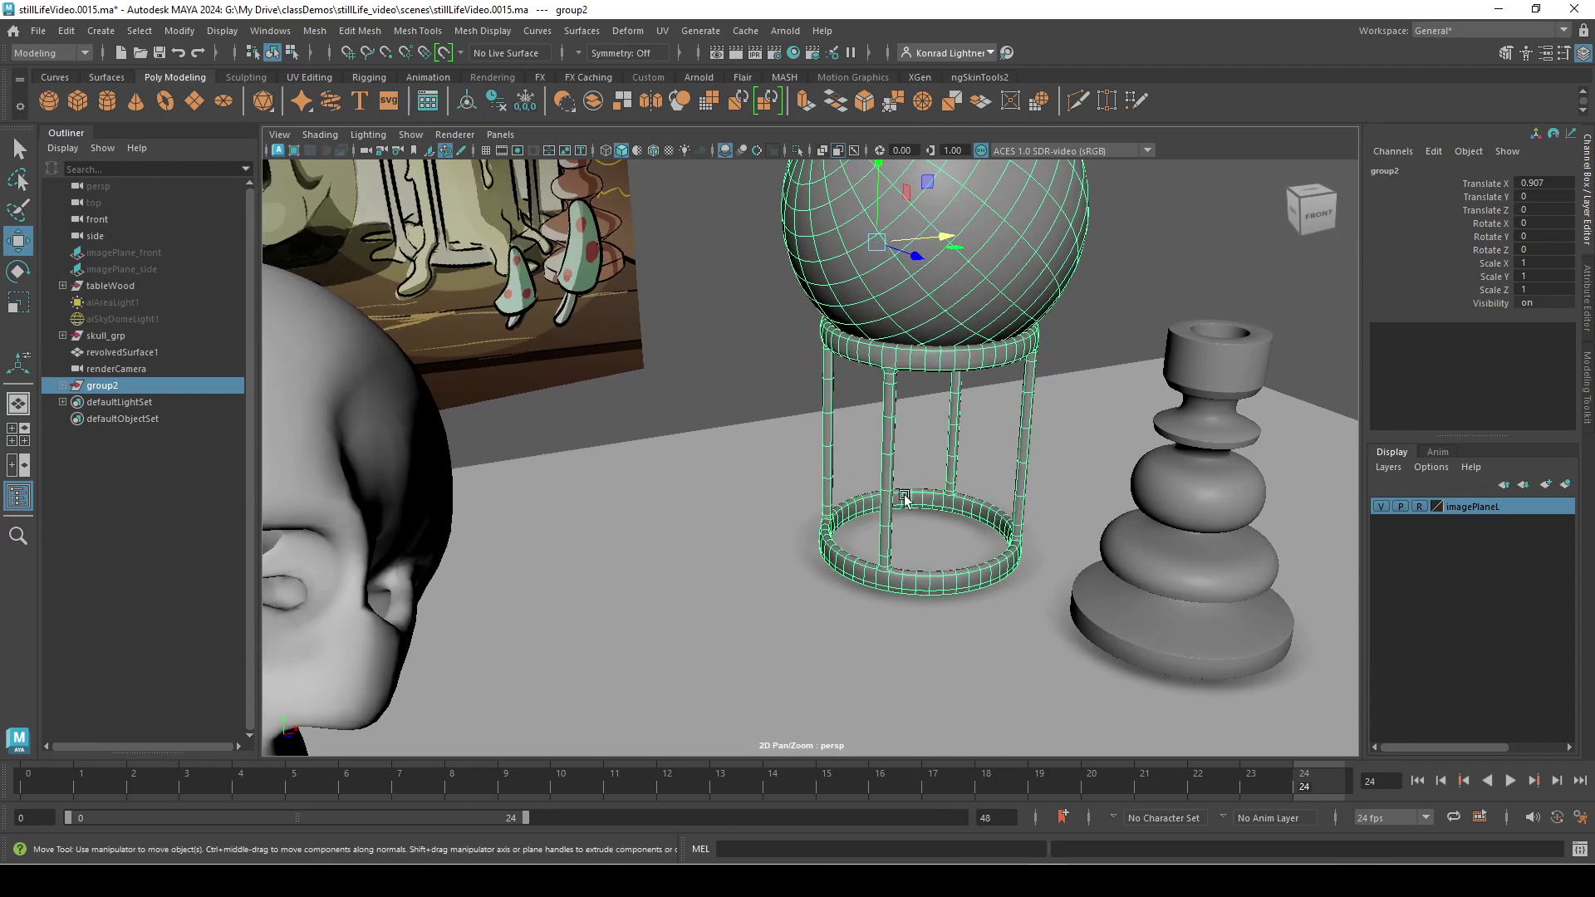
# - Snap group2's pivot to the centre of the stand's bottom ring
pyautogui.press('d')
pyautogui.moveTo(891, 217); pyautogui.dragTo(933, 600)
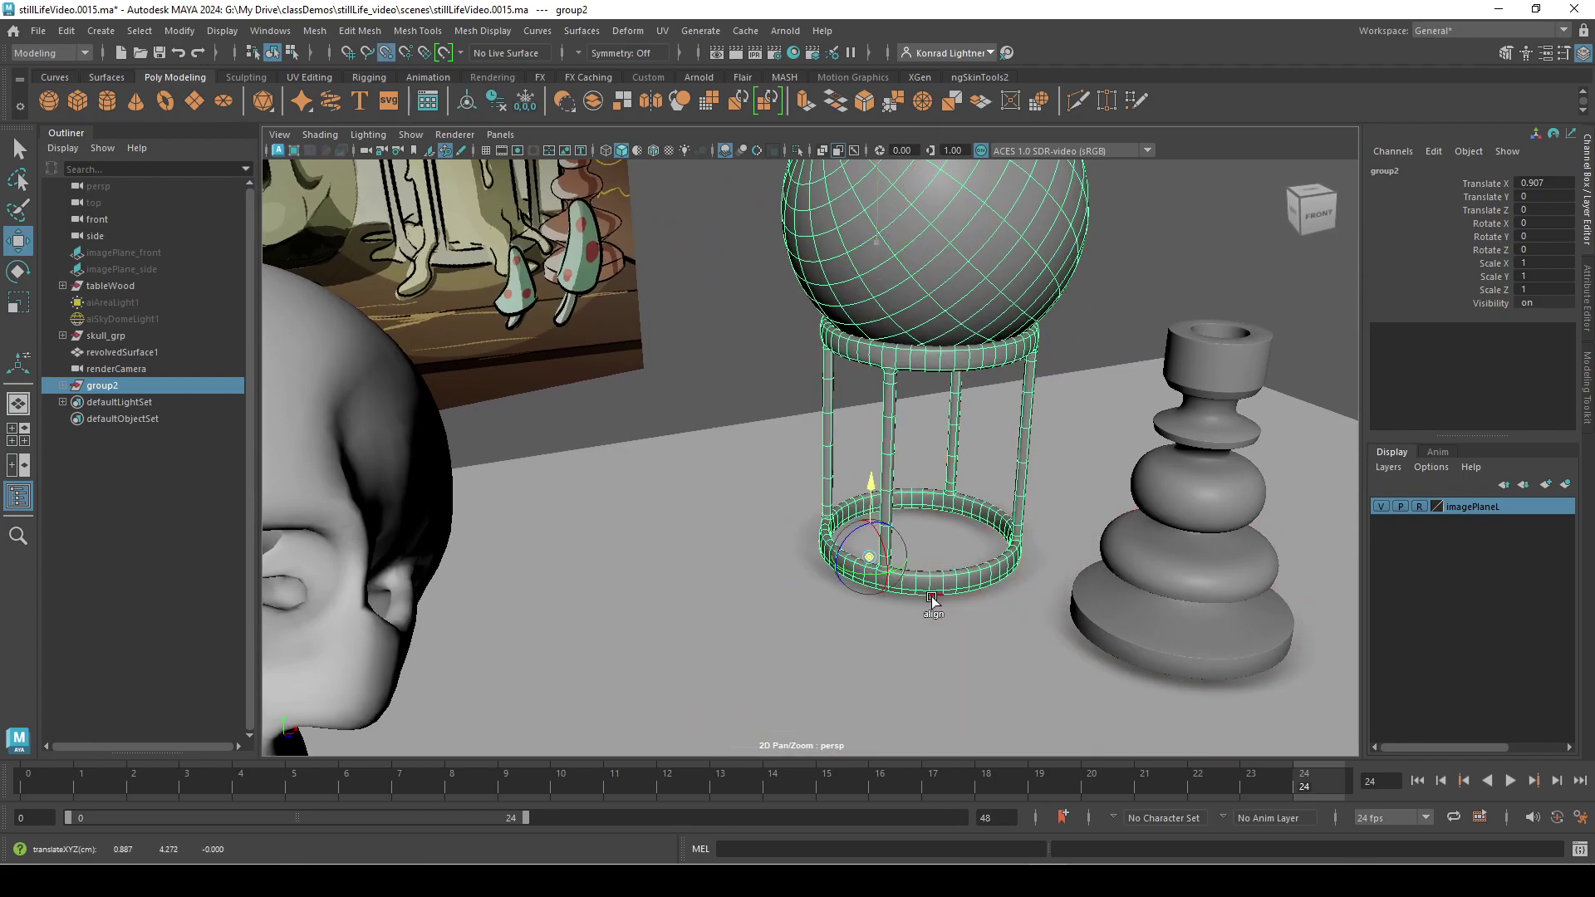
pyautogui.keyDown('alt'); pyautogui.moveTo(830, 581); pyautogui.dragTo(664, 416); pyautogui.keyUp('alt')
pyautogui.keyDown('alt'); pyautogui.moveTo(664, 415); pyautogui.dragTo(713, 471, button='right'); pyautogui.keyUp('alt')
pyautogui.press('d')
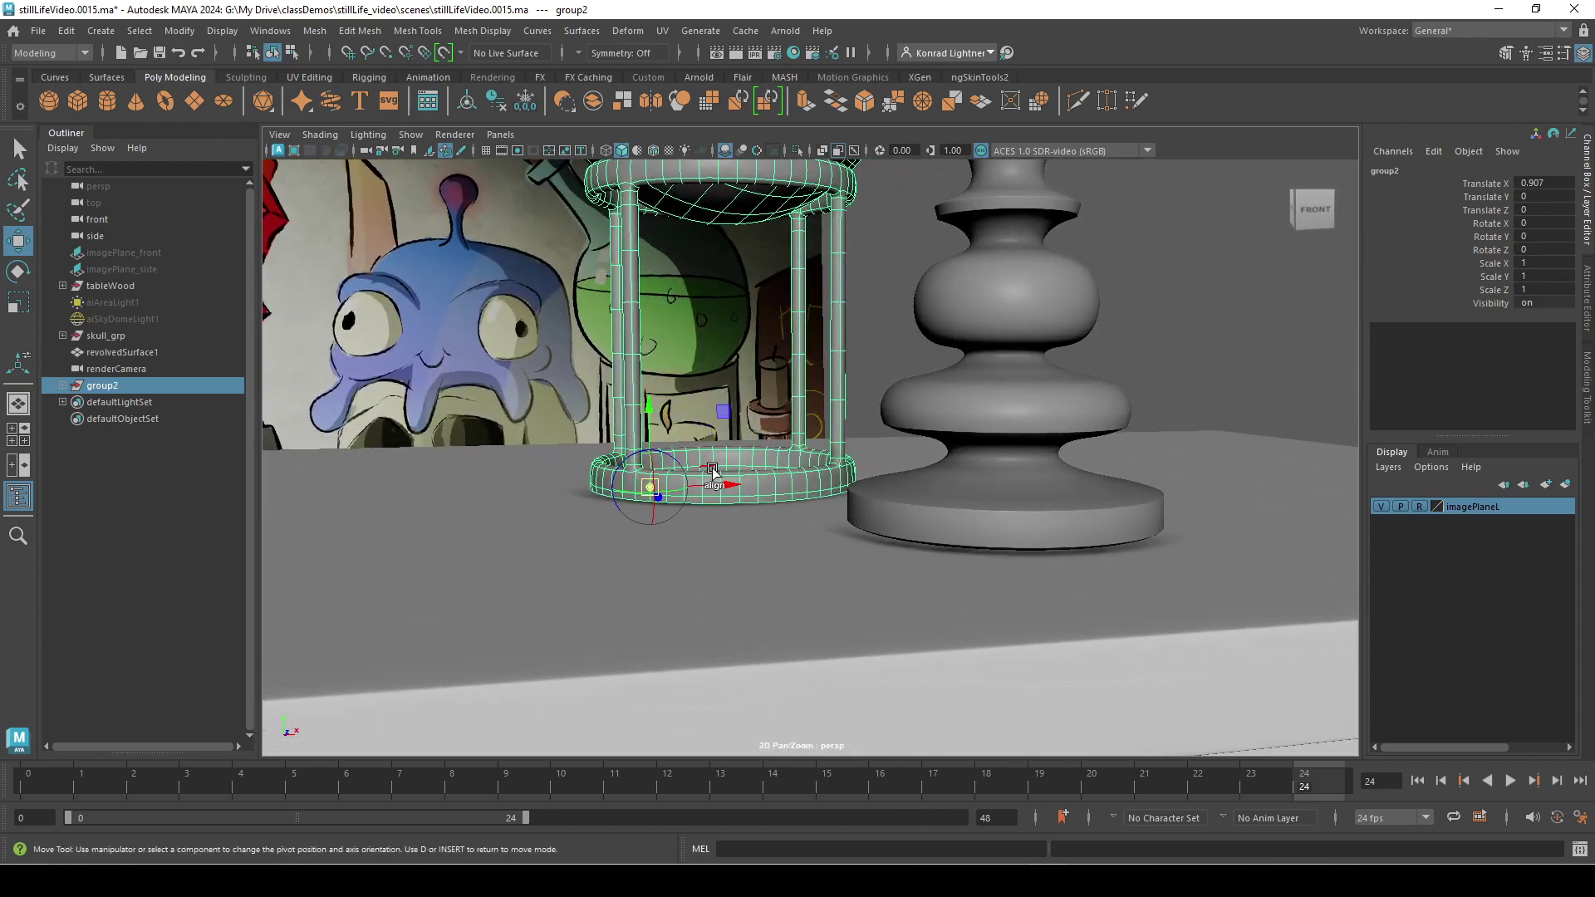
pyautogui.moveTo(712, 471); pyautogui.dragTo(788, 495)
pyautogui.press('d')
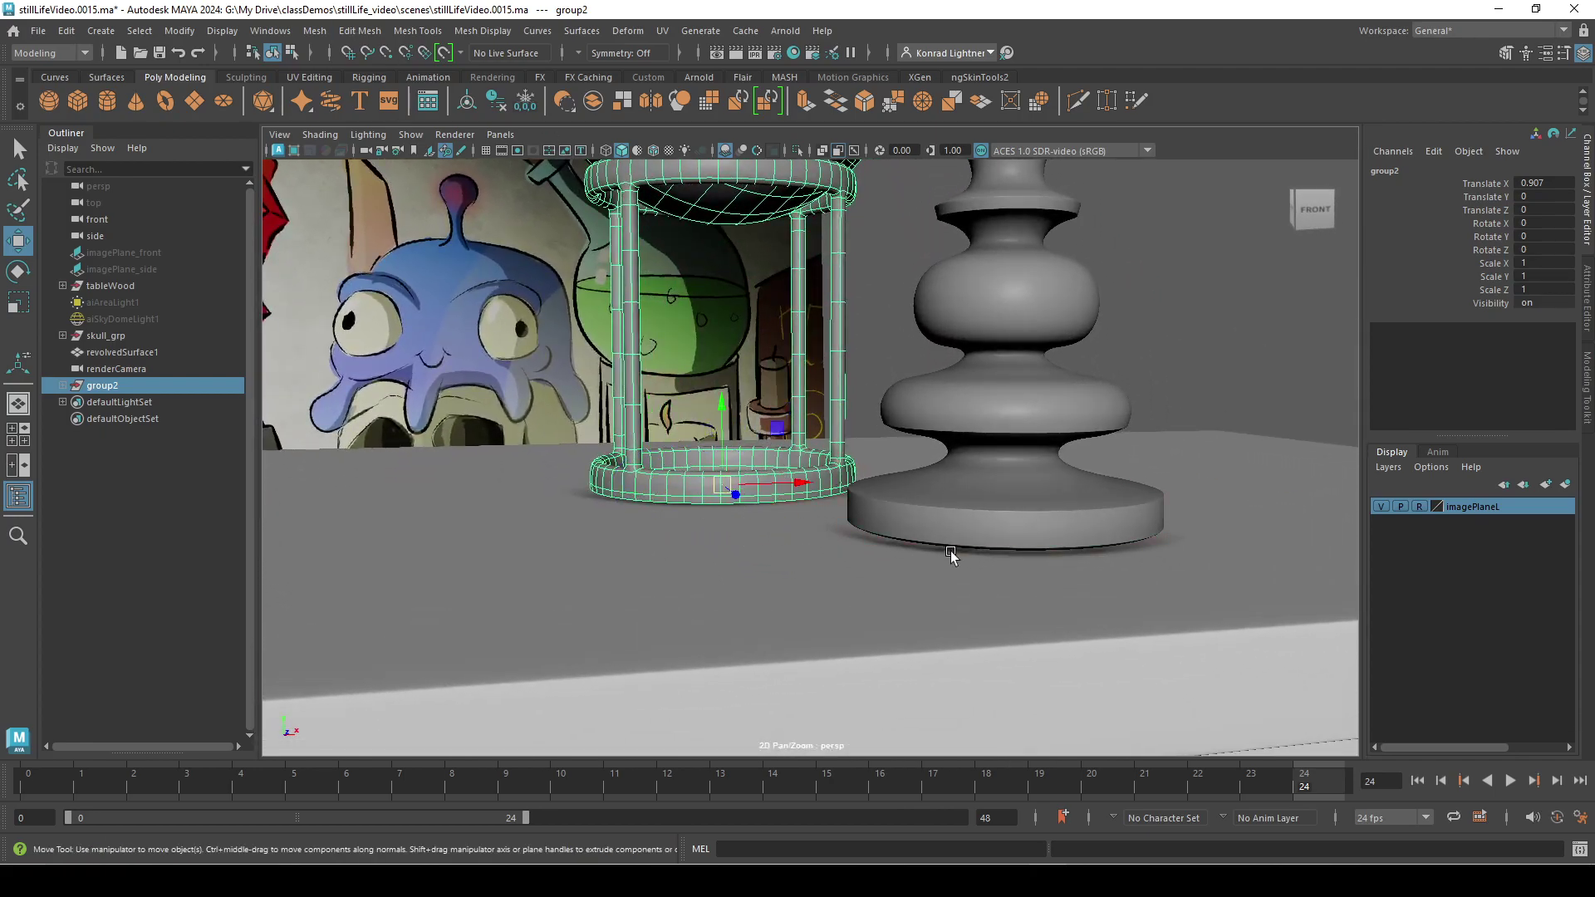
pyautogui.keyDown('alt'); pyautogui.moveTo(953, 557); pyautogui.dragTo(701, 545, button='right'); pyautogui.keyUp('alt')
pyautogui.keyDown('alt'); pyautogui.moveTo(701, 545); pyautogui.dragTo(809, 531); pyautogui.keyUp('alt')
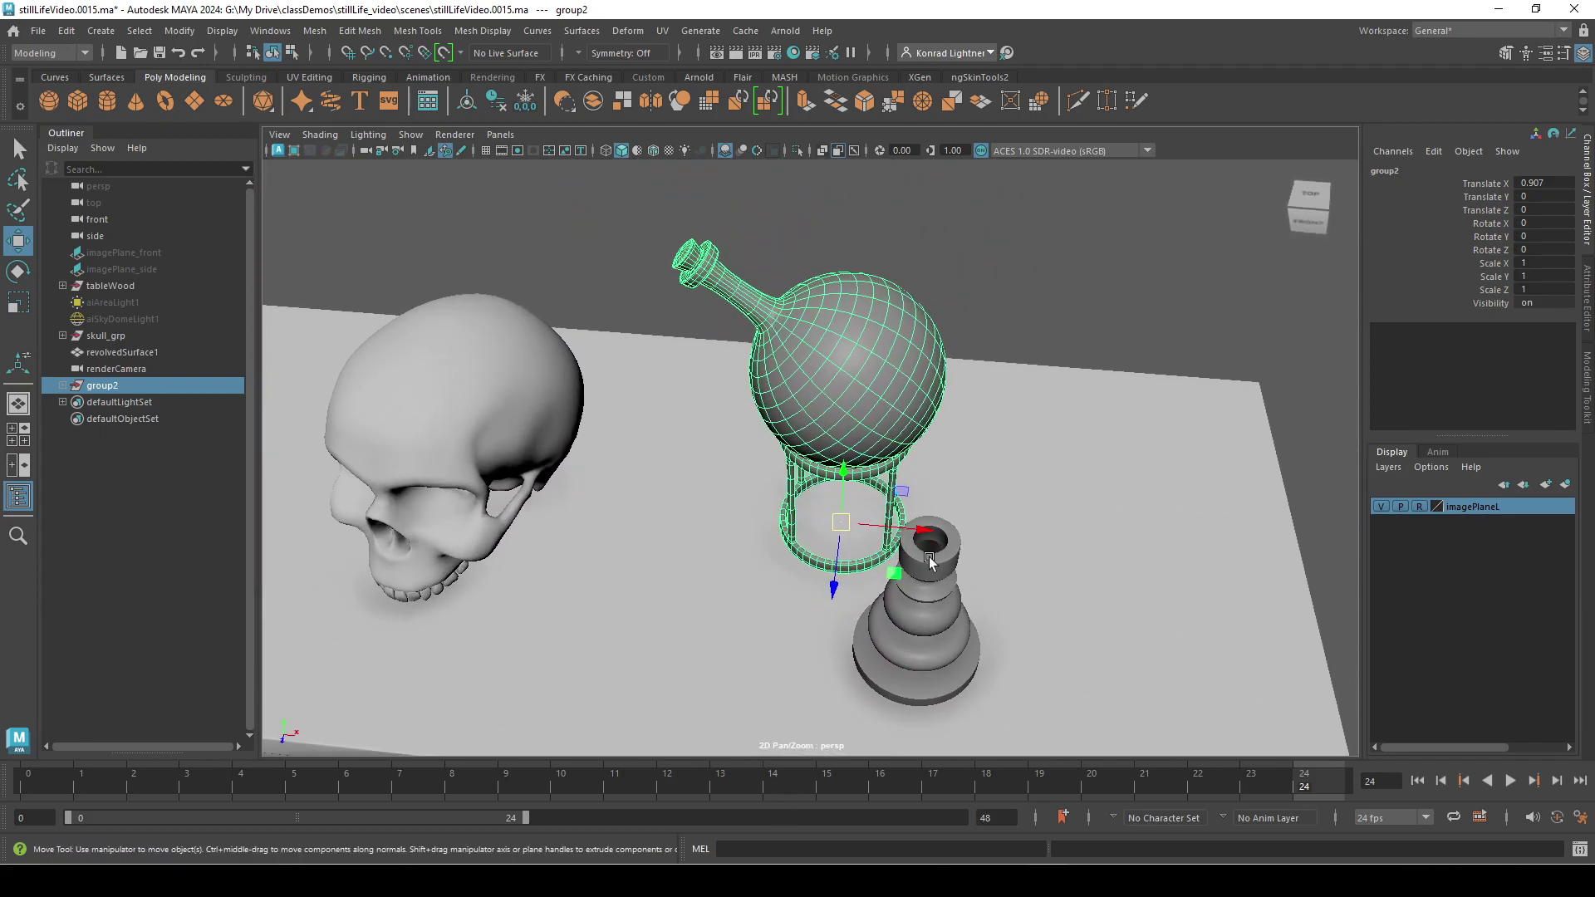
pyautogui.click(490, 135)
# - Through renderCamera, set group2 to scale 1.225, Rotate Y 14.963 and Translate X 0.848, in wireframe
pyautogui.moveTo(562, 151)
pyautogui.click(710, 167)
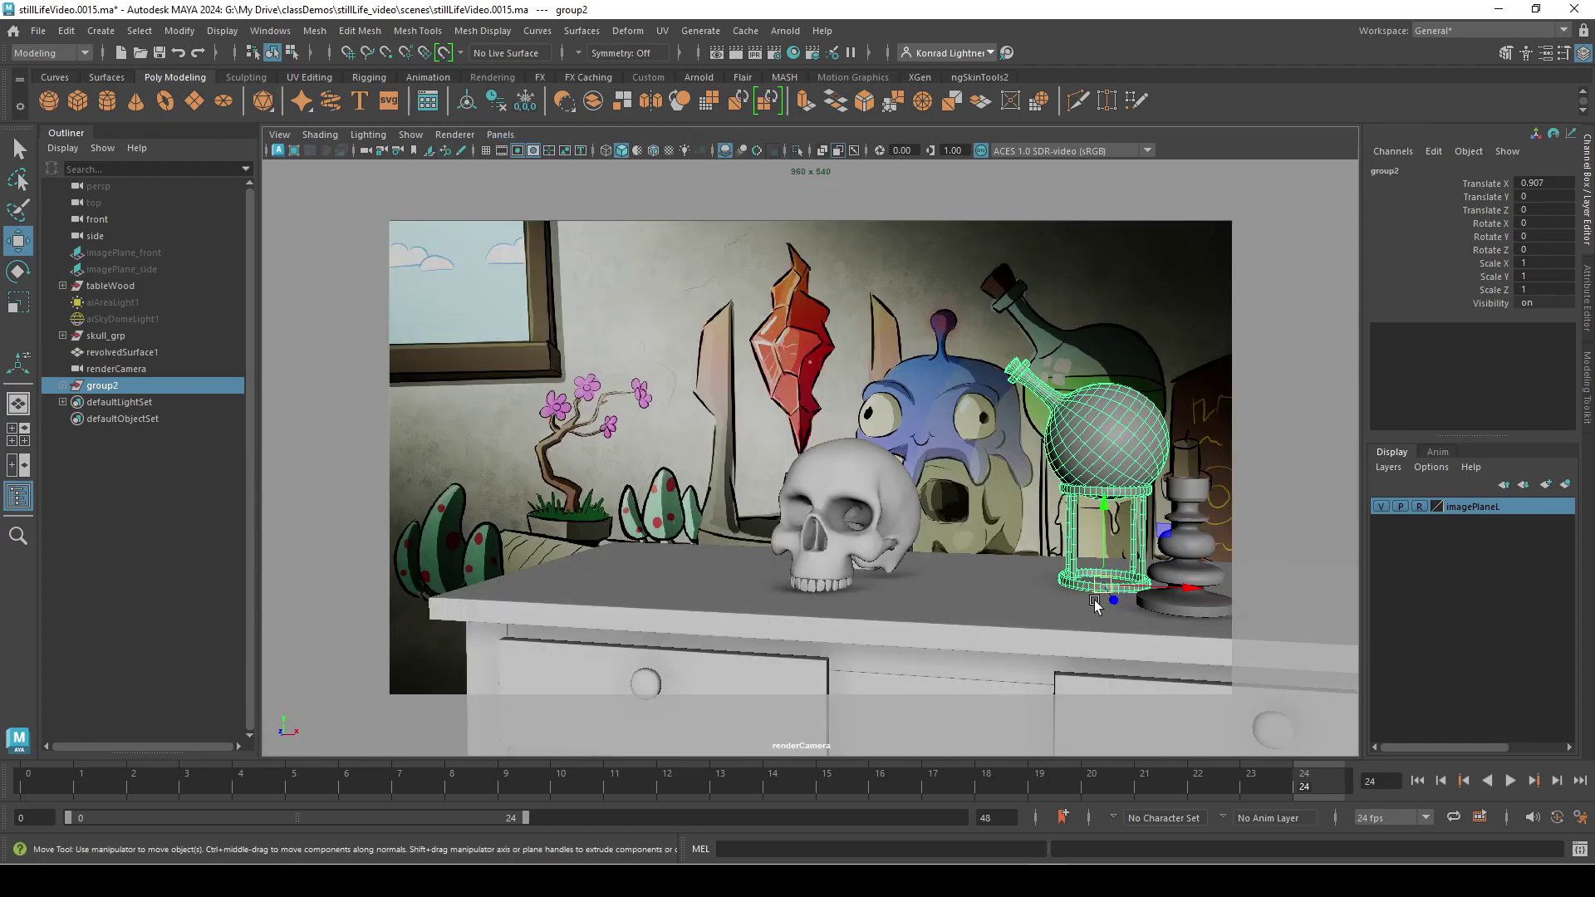
pyautogui.moveTo(1204, 585); pyautogui.dragTo(1160, 586)
pyautogui.press('r')
pyautogui.press('w')
pyautogui.press('e')
pyautogui.press('w')
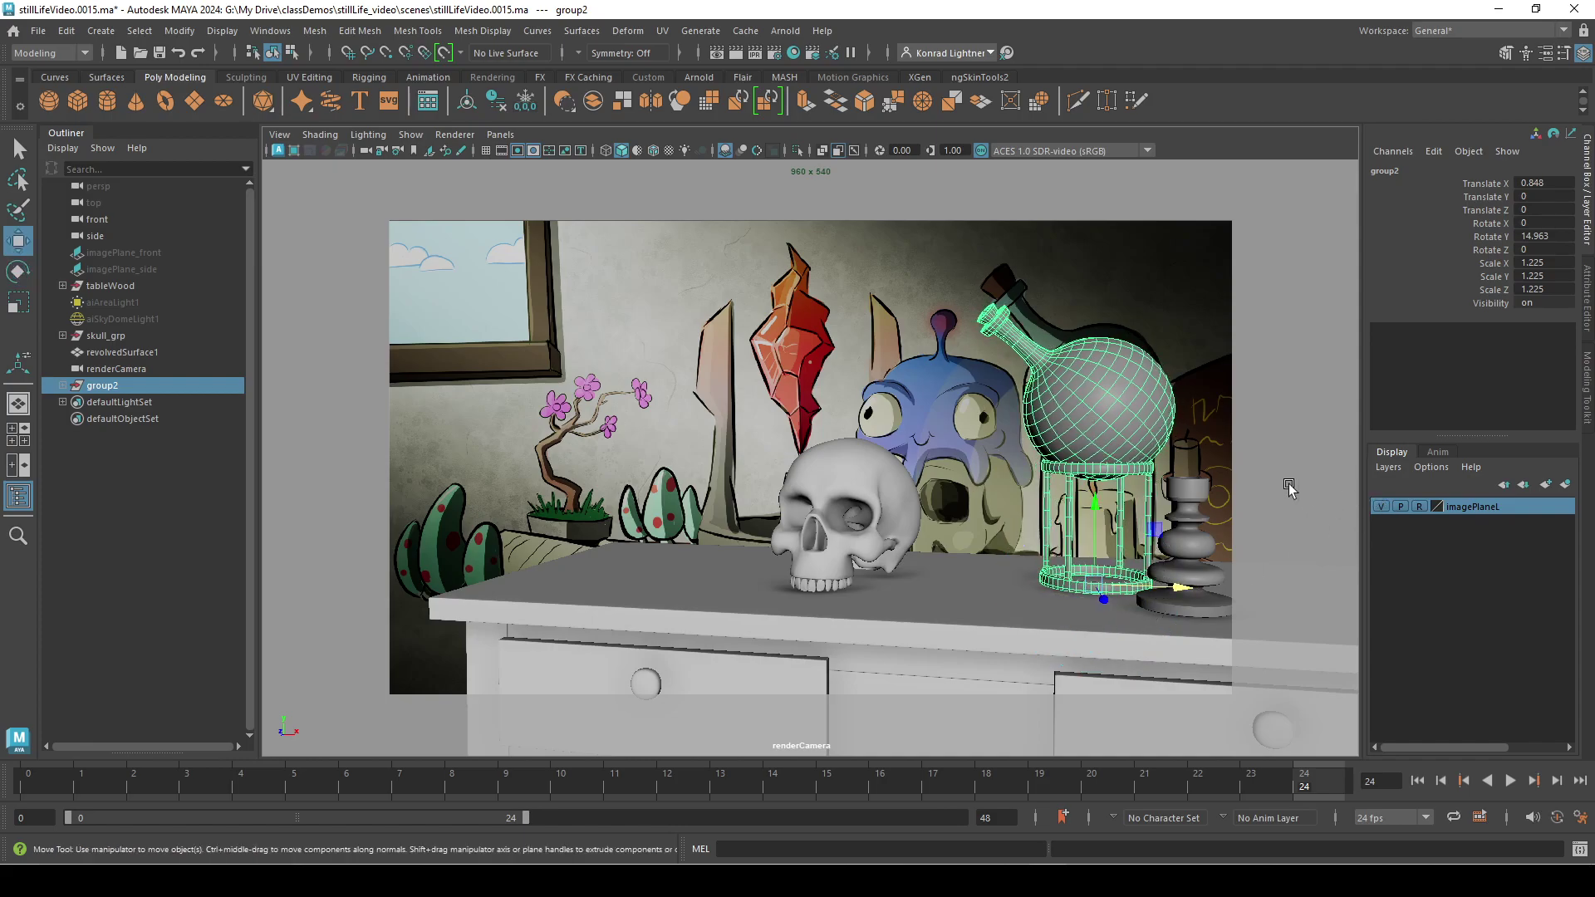
pyautogui.press('4')
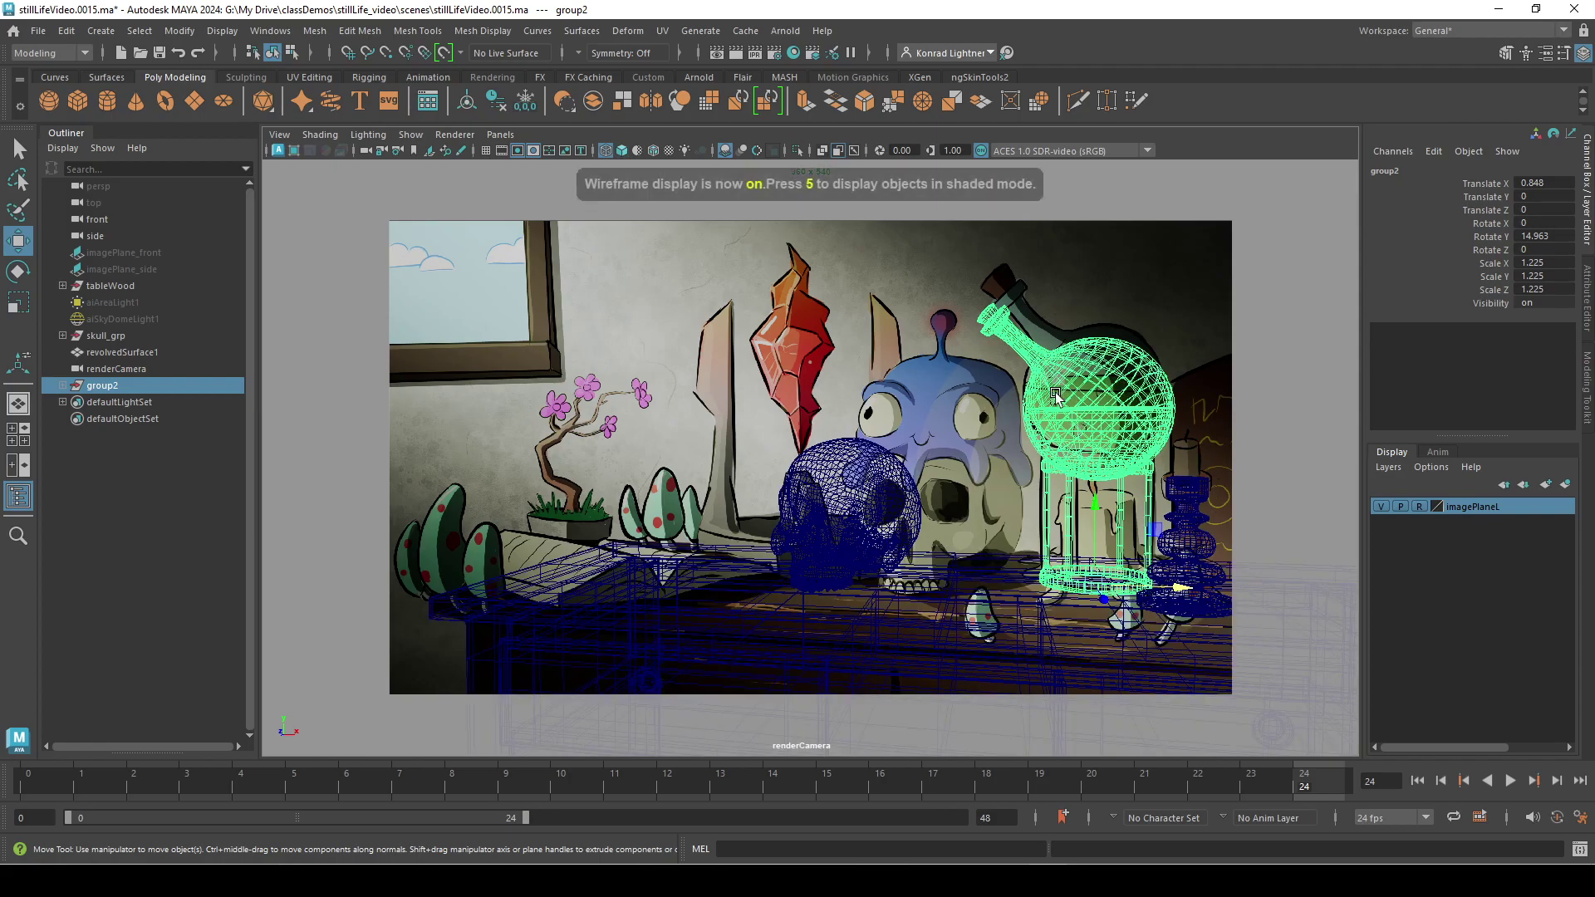
# - Select the flask's top vertices and raise them to lengthen its neck
pyautogui.press('F4')
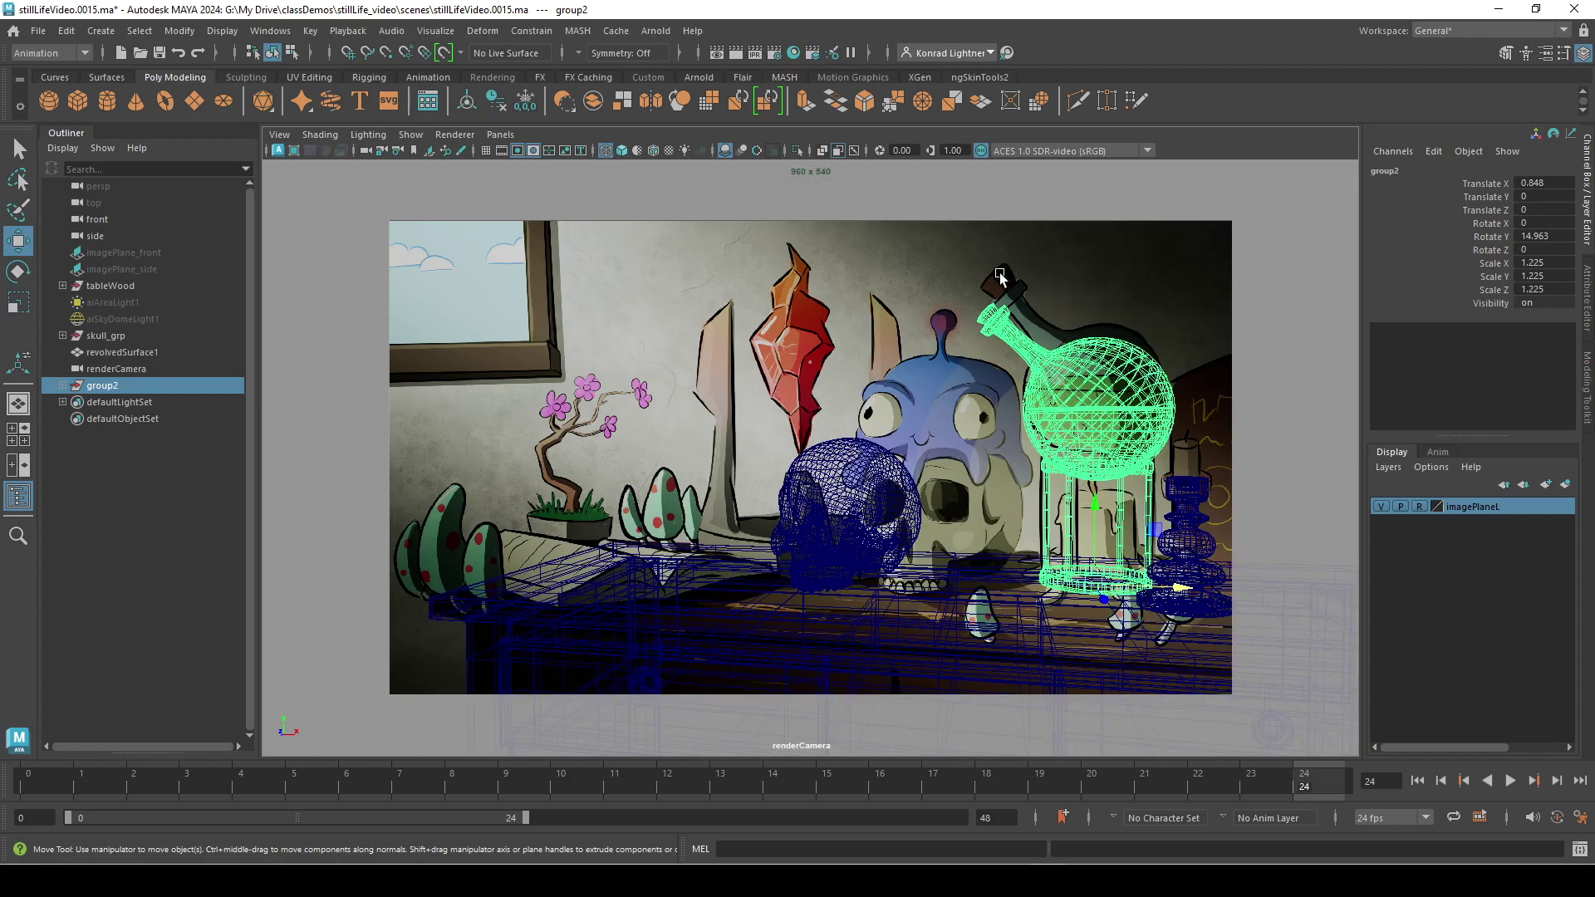
pyautogui.moveTo(1117, 376); pyautogui.dragTo(1063, 363, button='right')
pyautogui.hotkey('ctrl', 'z')
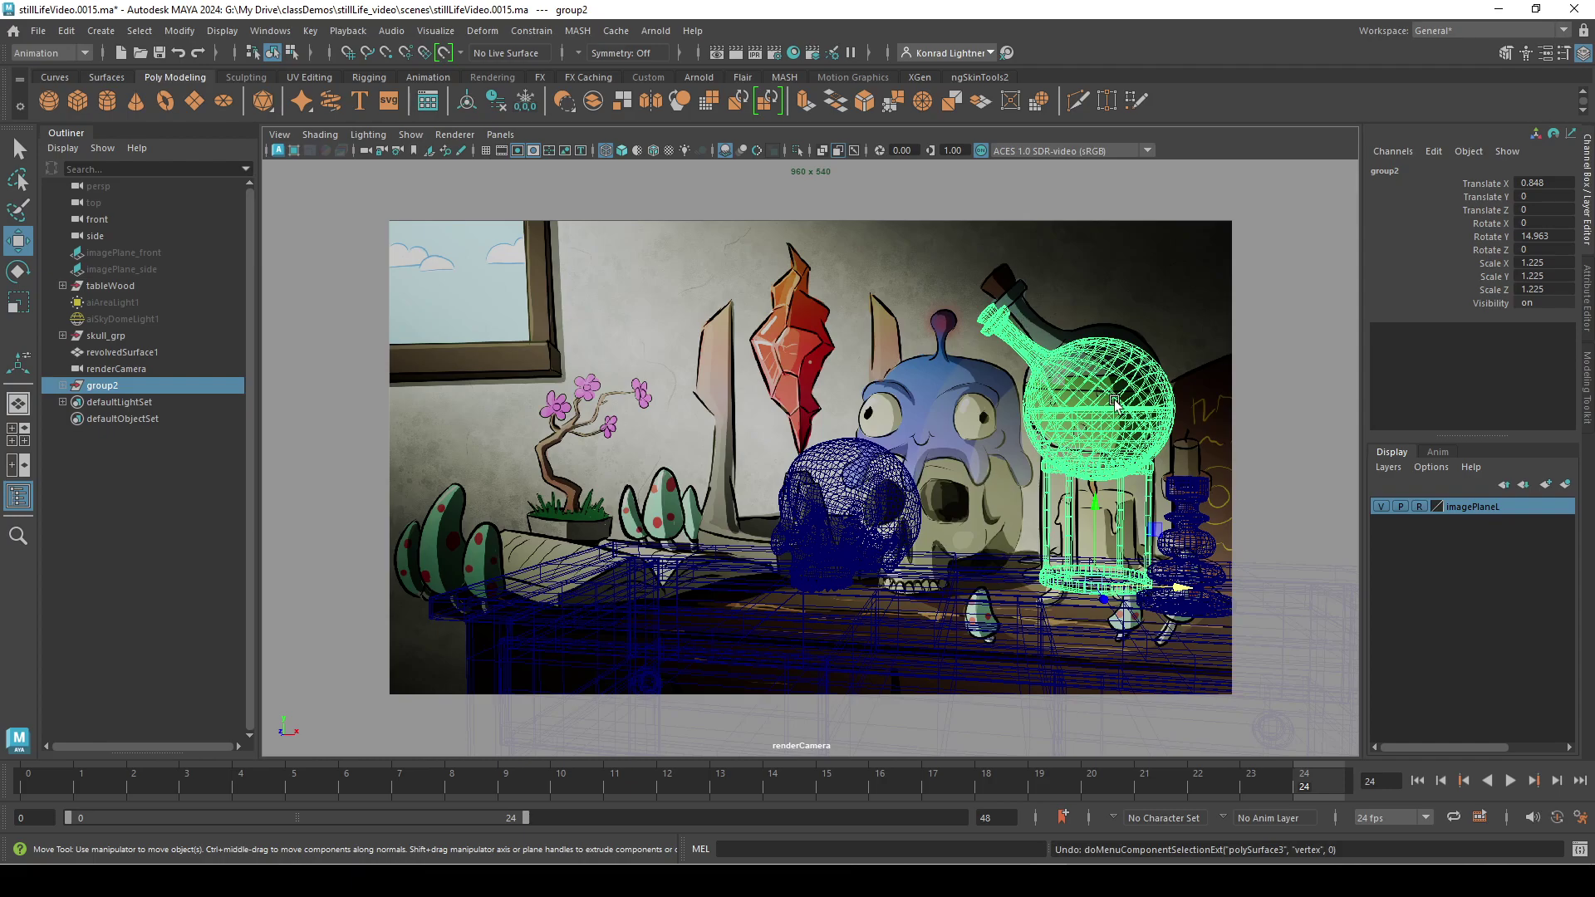
pyautogui.press('F9')
pyautogui.moveTo(908, 249); pyautogui.dragTo(1230, 486)
pyautogui.moveTo(1082, 324); pyautogui.dragTo(1082, 313)
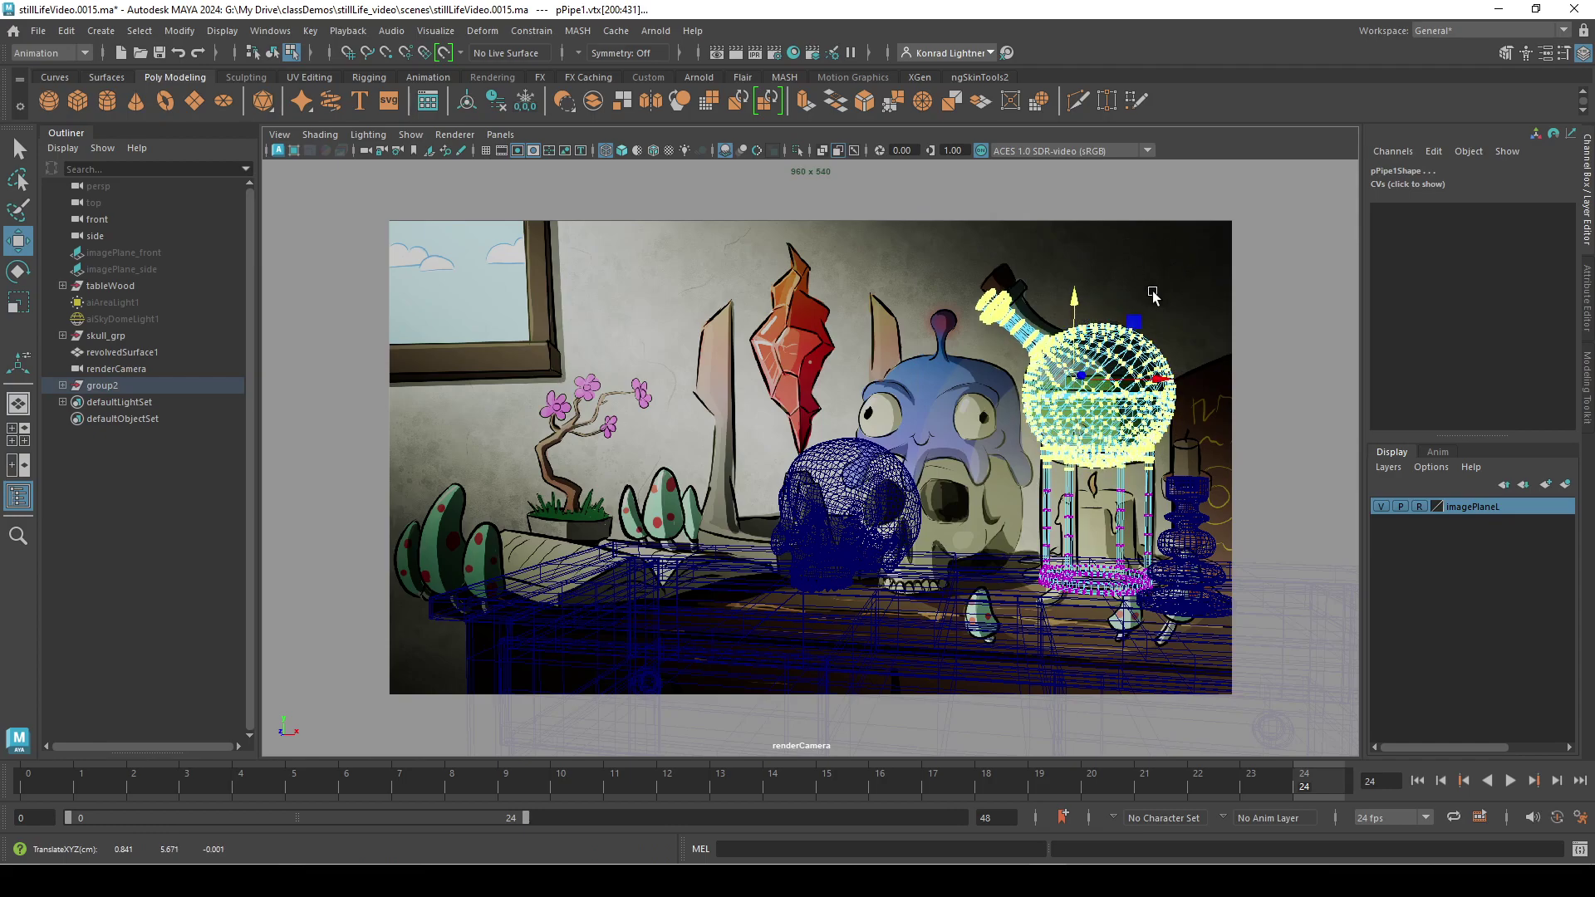
# - Tilt the flask to Rotate Z -9.03 and its cork to -6.916
pyautogui.moveTo(1104, 382); pyautogui.dragTo(980, 299, button='right')
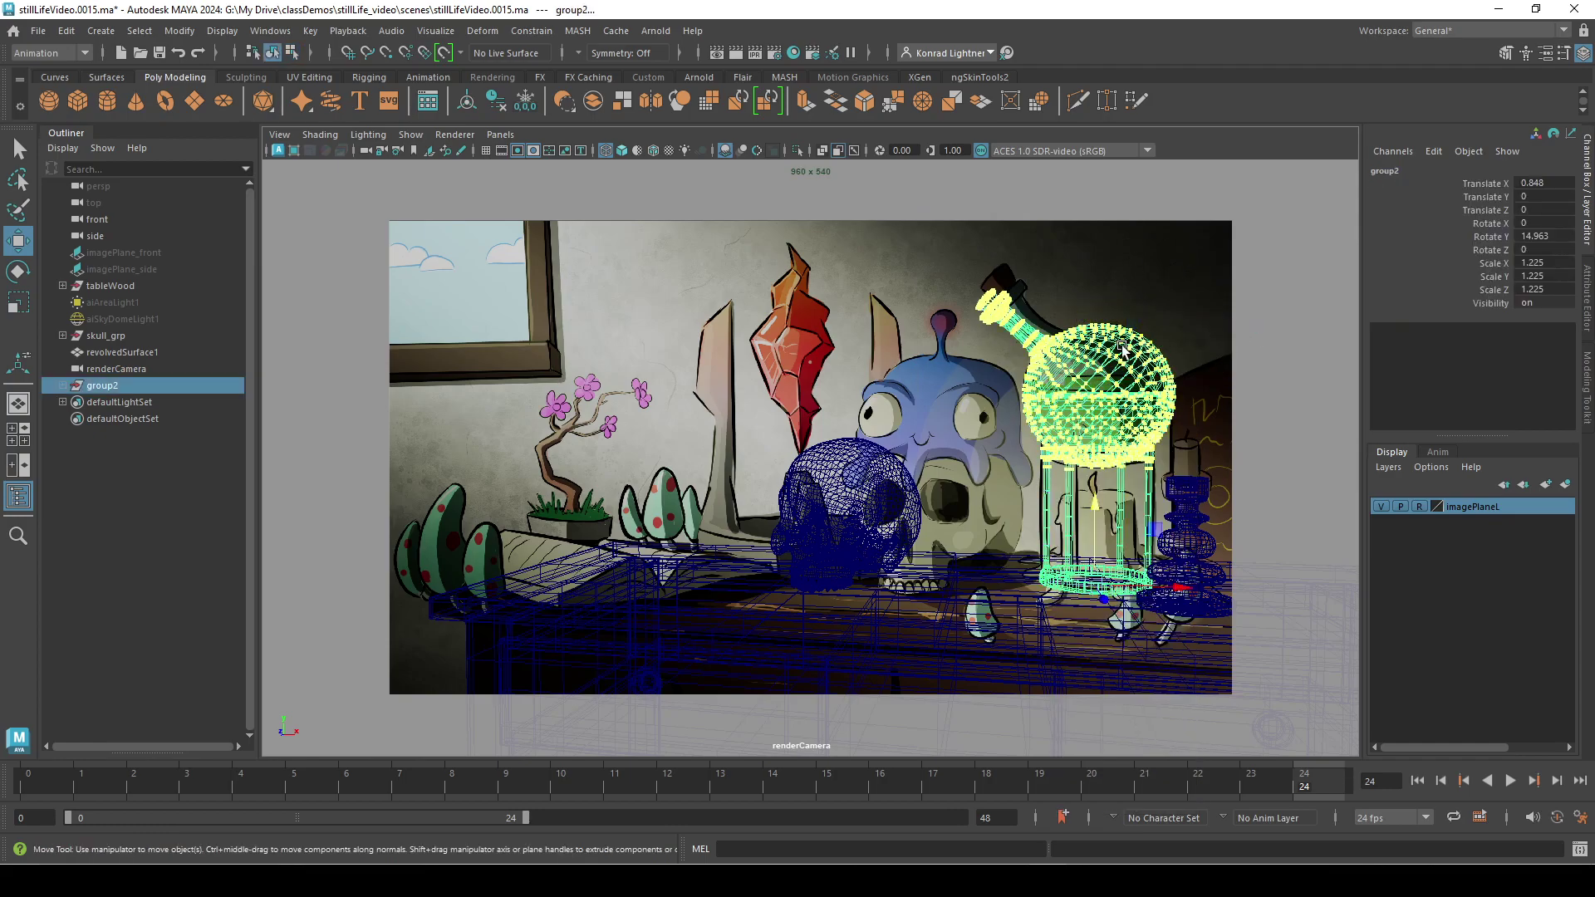
pyautogui.click(969, 291)
pyautogui.click(986, 301)
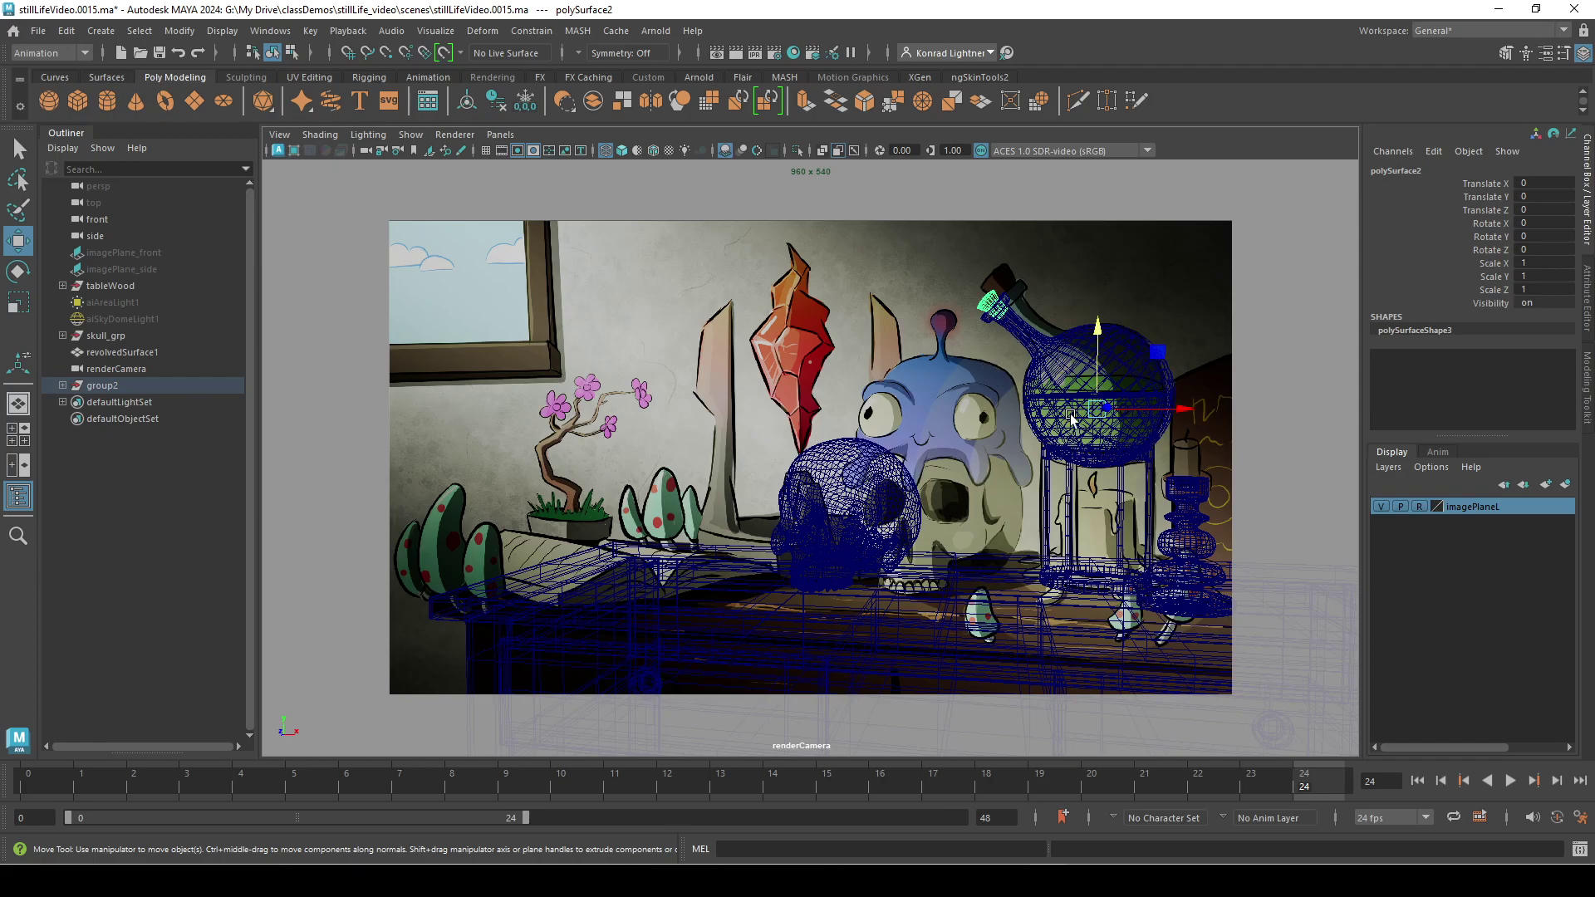
pyautogui.keyDown('shift'); pyautogui.click(1053, 337); pyautogui.keyUp('shift')
pyautogui.press('e')
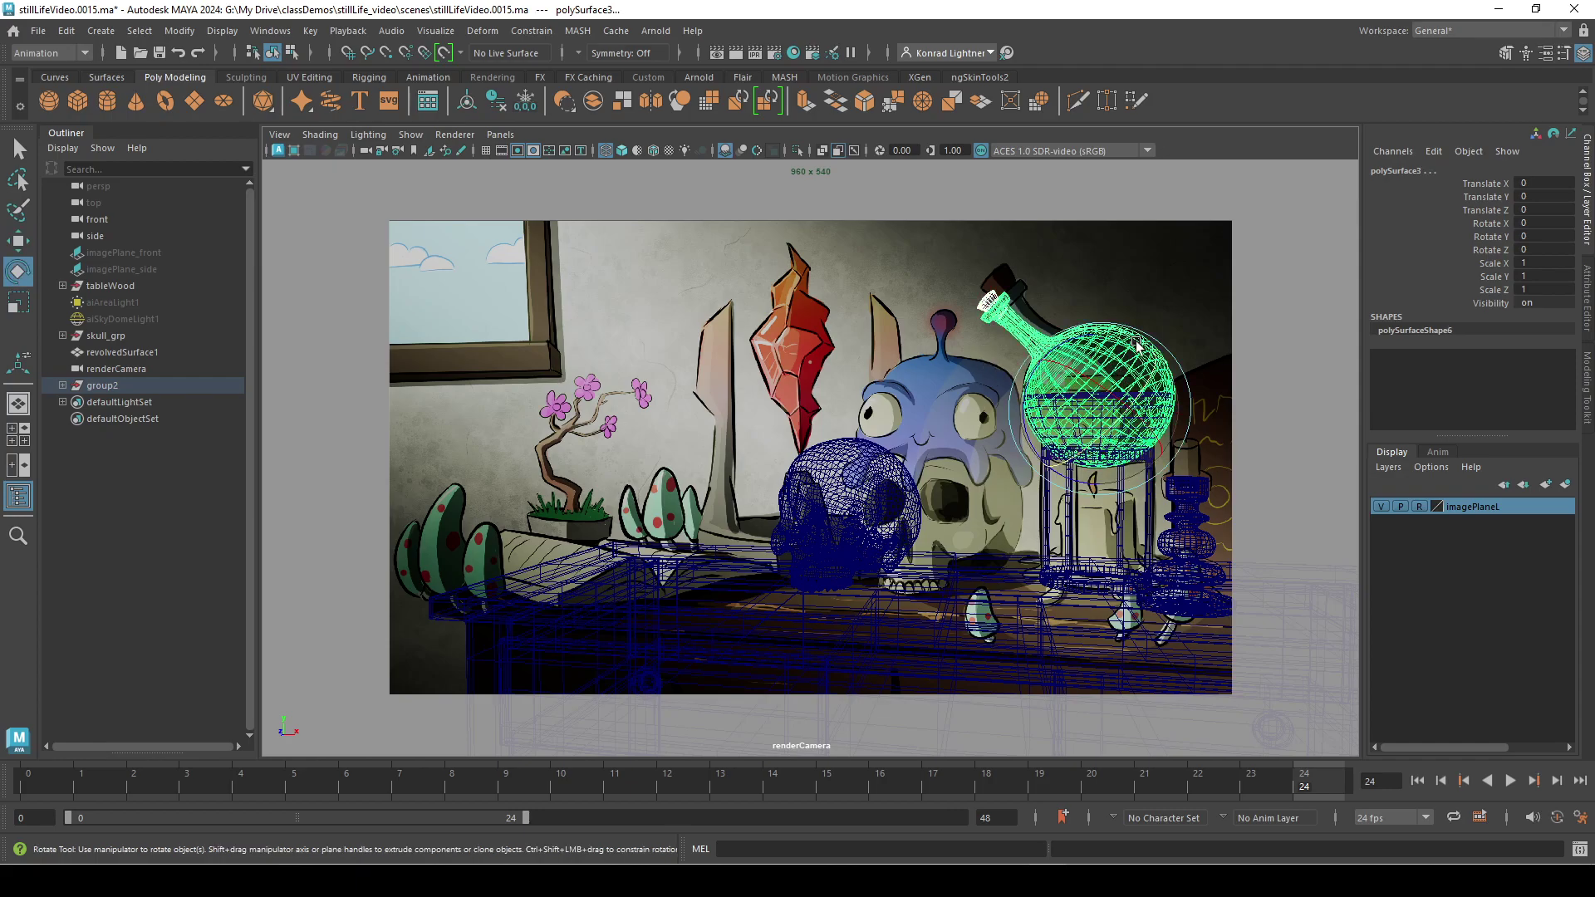
pyautogui.moveTo(1072, 335); pyautogui.dragTo(1064, 342)
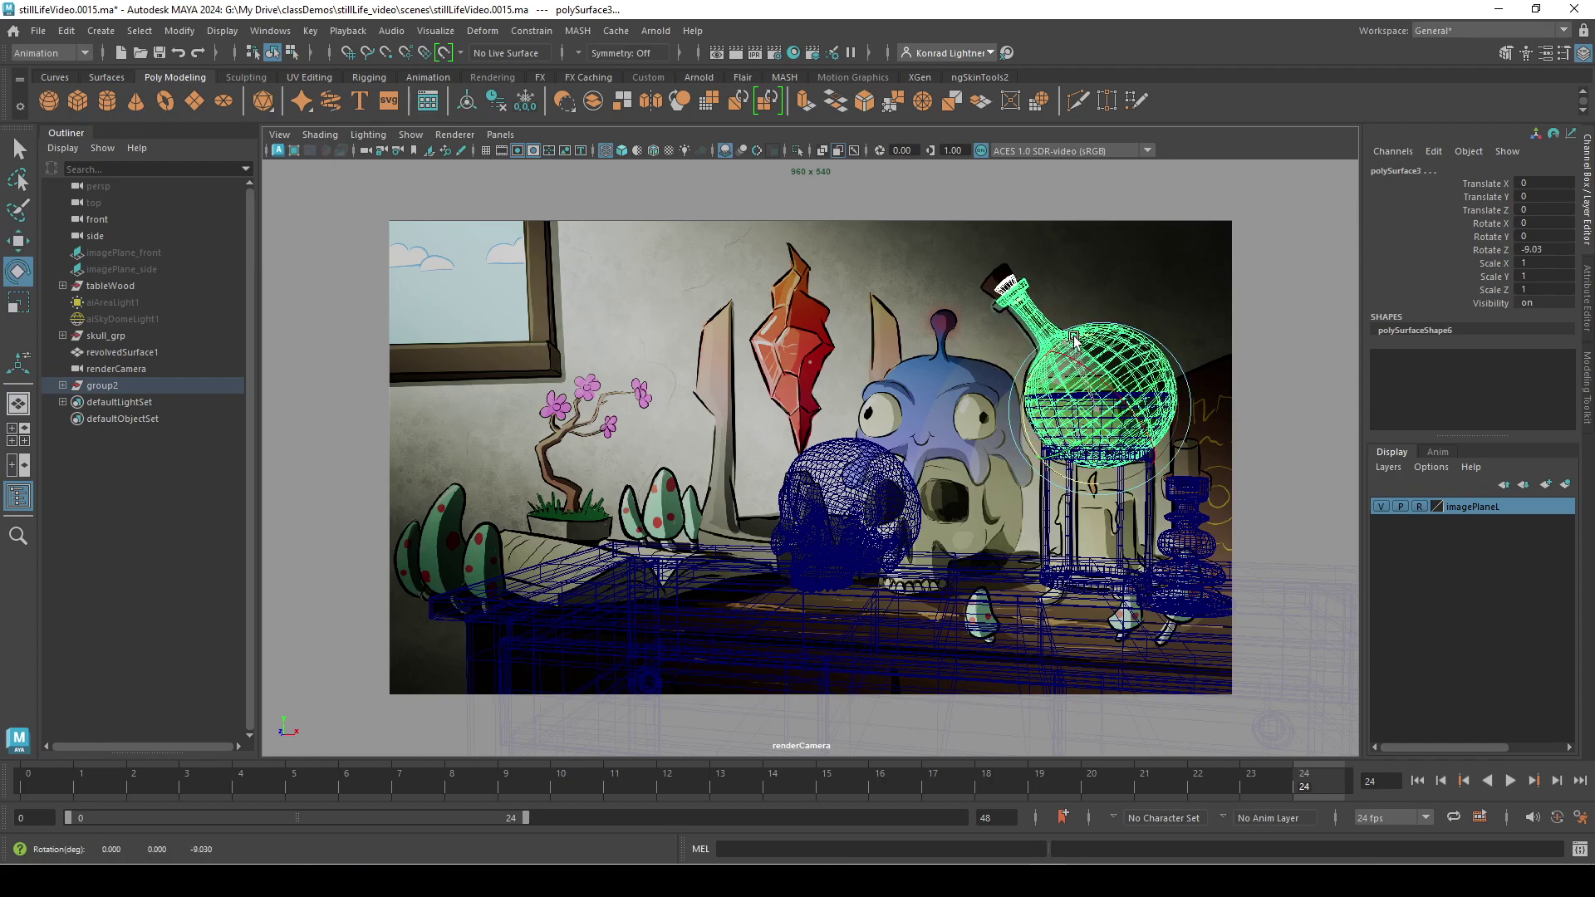
pyautogui.click(1105, 275)
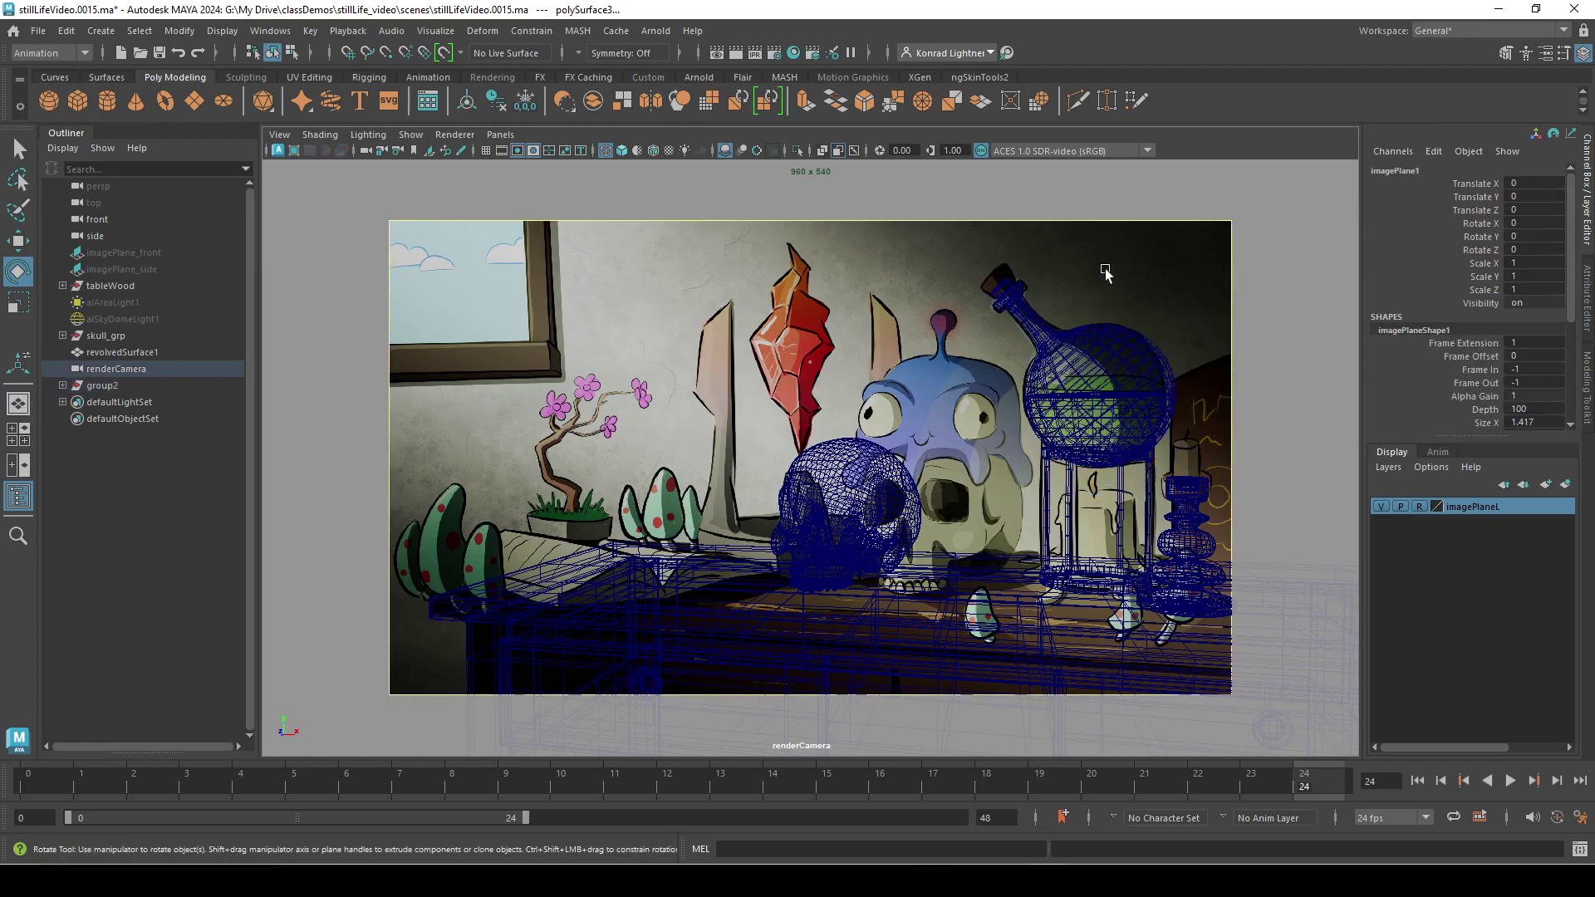
pyautogui.click(993, 279)
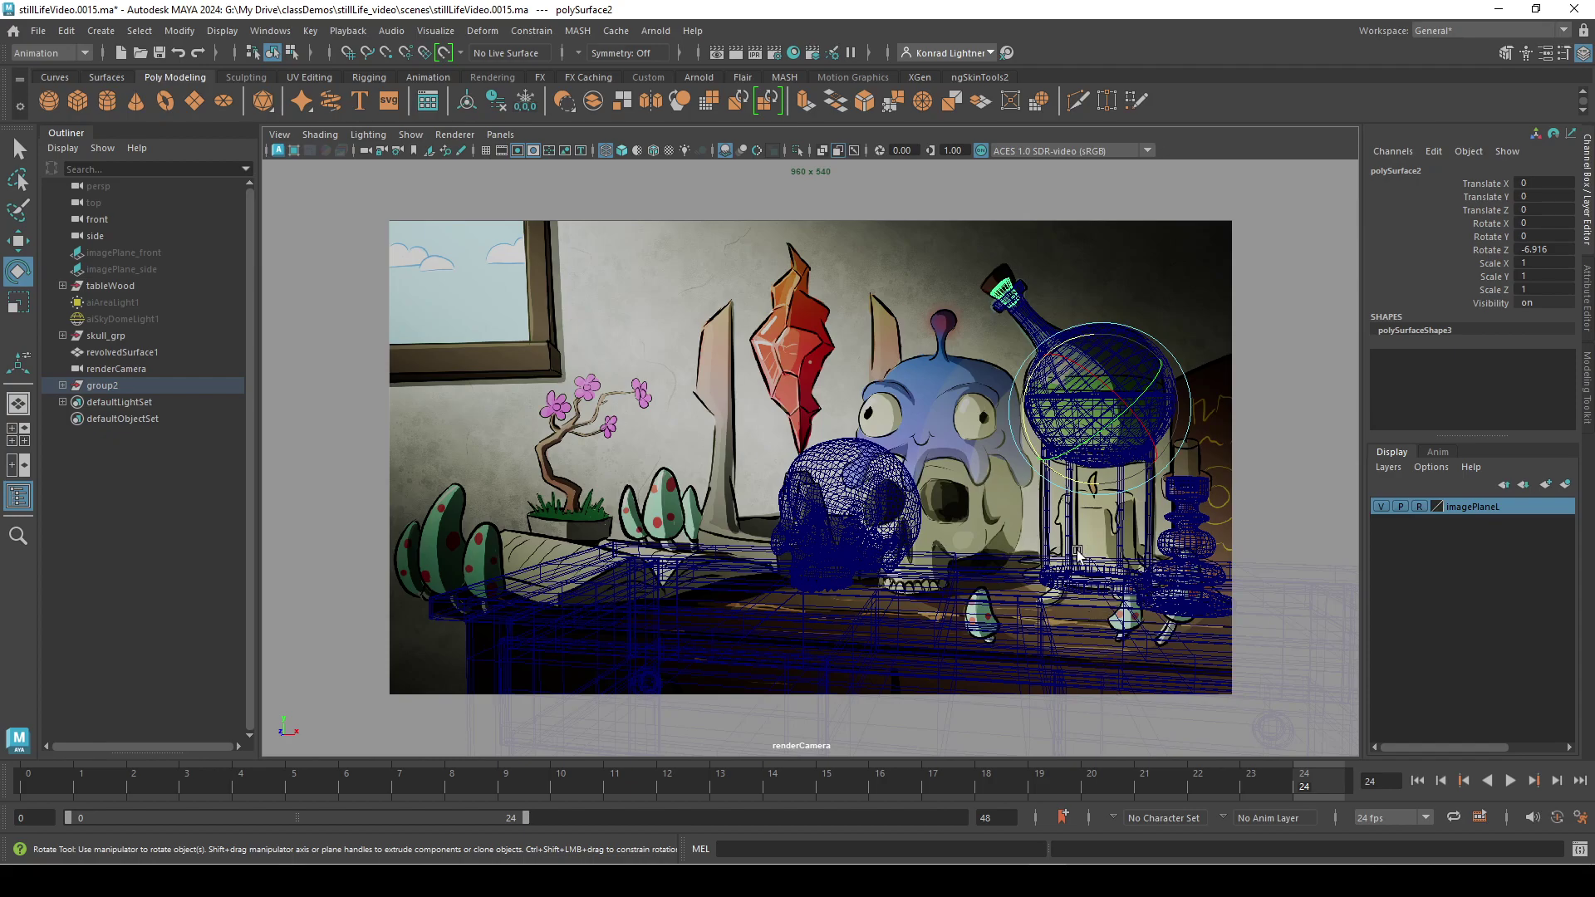
pyautogui.click(1055, 290)
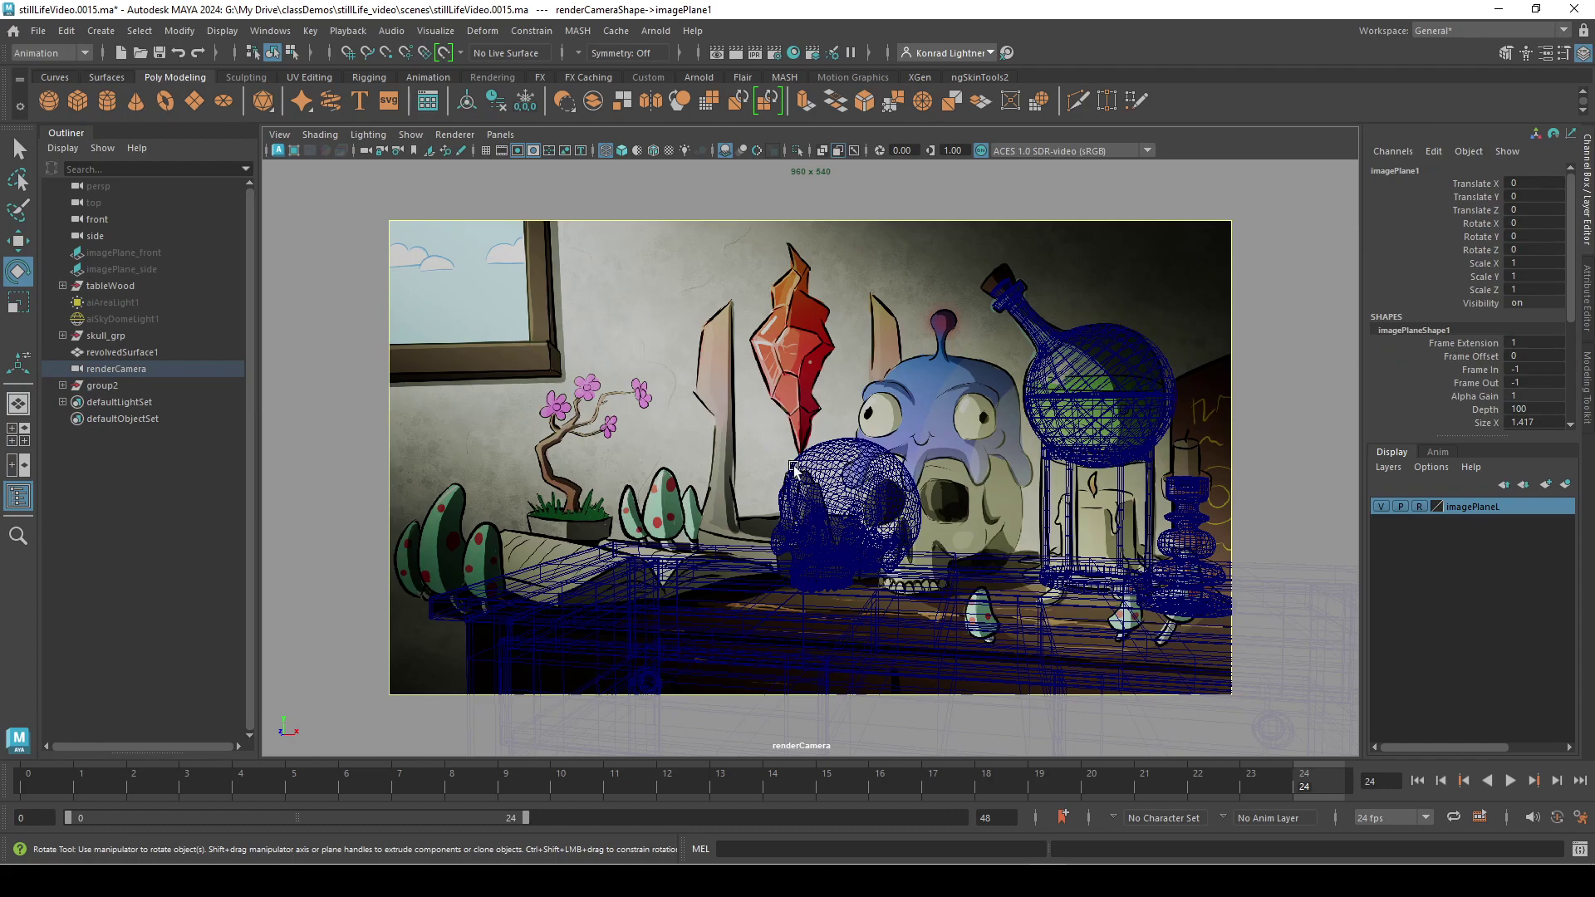
pyautogui.click(880, 499)
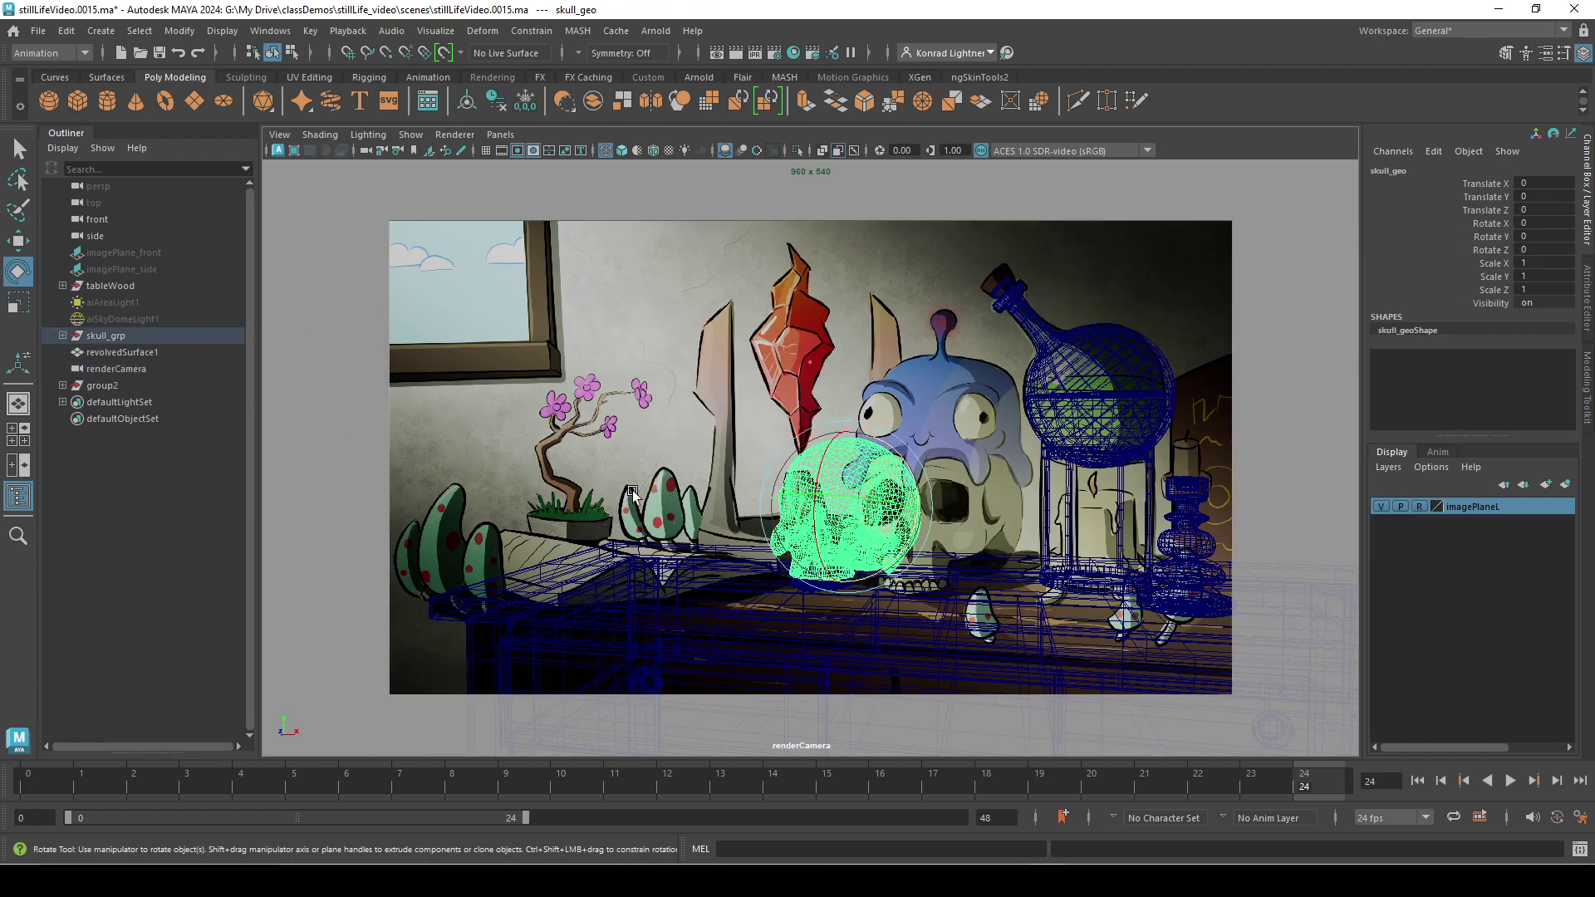
# - Move skull_grp to Translate X 0.02, scale it to 0.549, and show shaded display
pyautogui.click(117, 335)
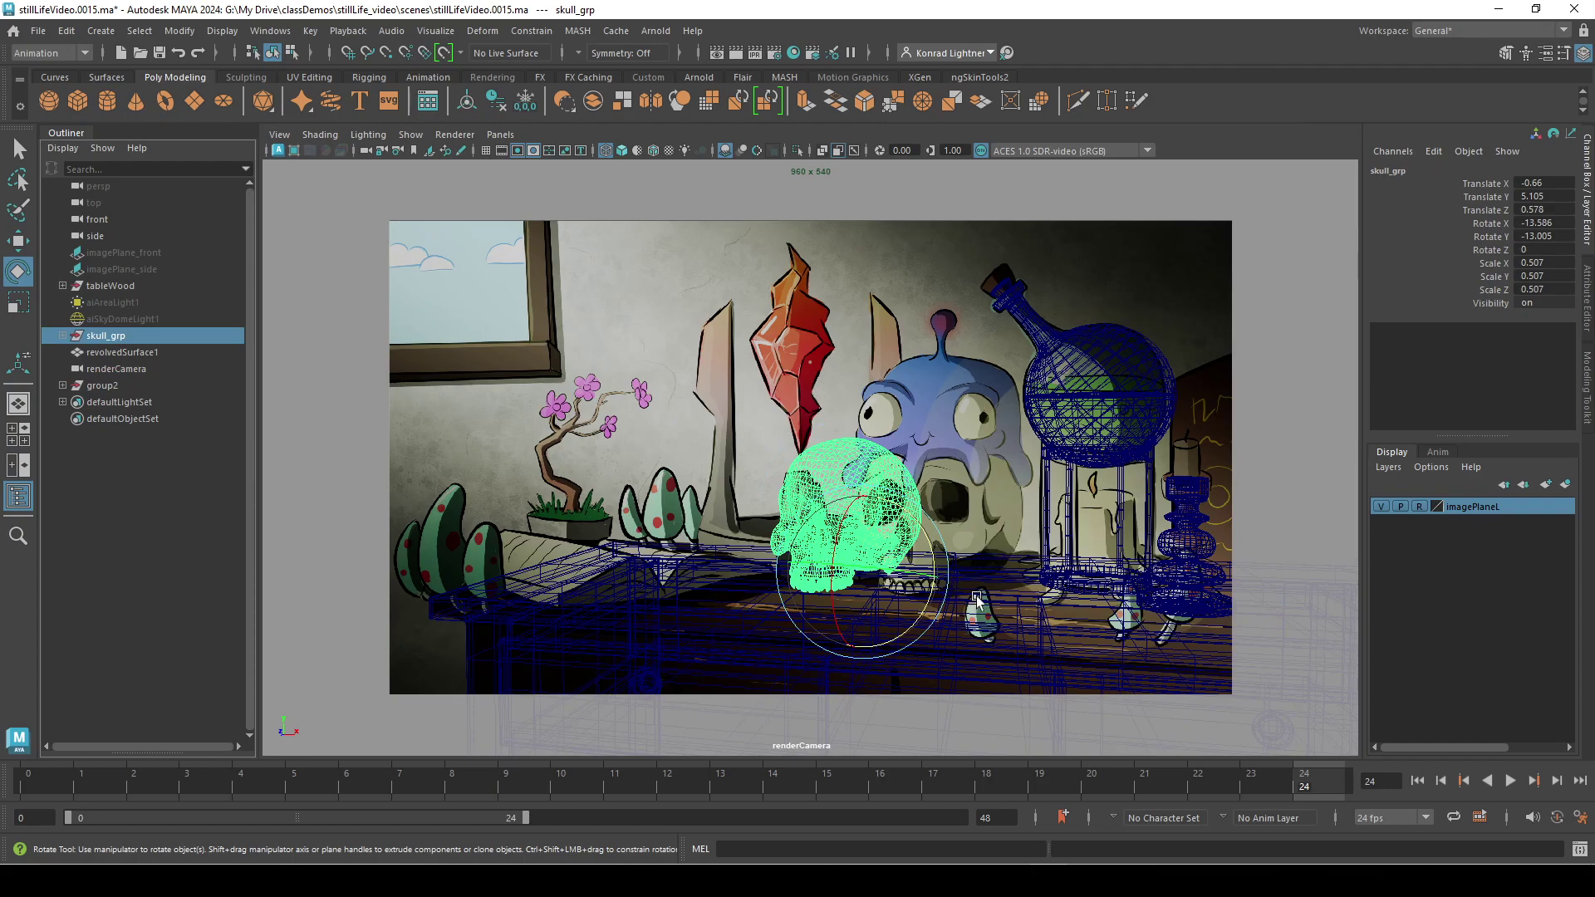
pyautogui.press('w')
pyautogui.moveTo(980, 588); pyautogui.dragTo(1038, 608)
pyautogui.press('e')
pyautogui.press('r')
pyautogui.moveTo(948, 578)
pyautogui.mouseDown()
pyautogui.moveTo(1031, 579)
pyautogui.moveTo(946, 587)
pyautogui.mouseUp()
pyautogui.press('w')
pyautogui.press('r')
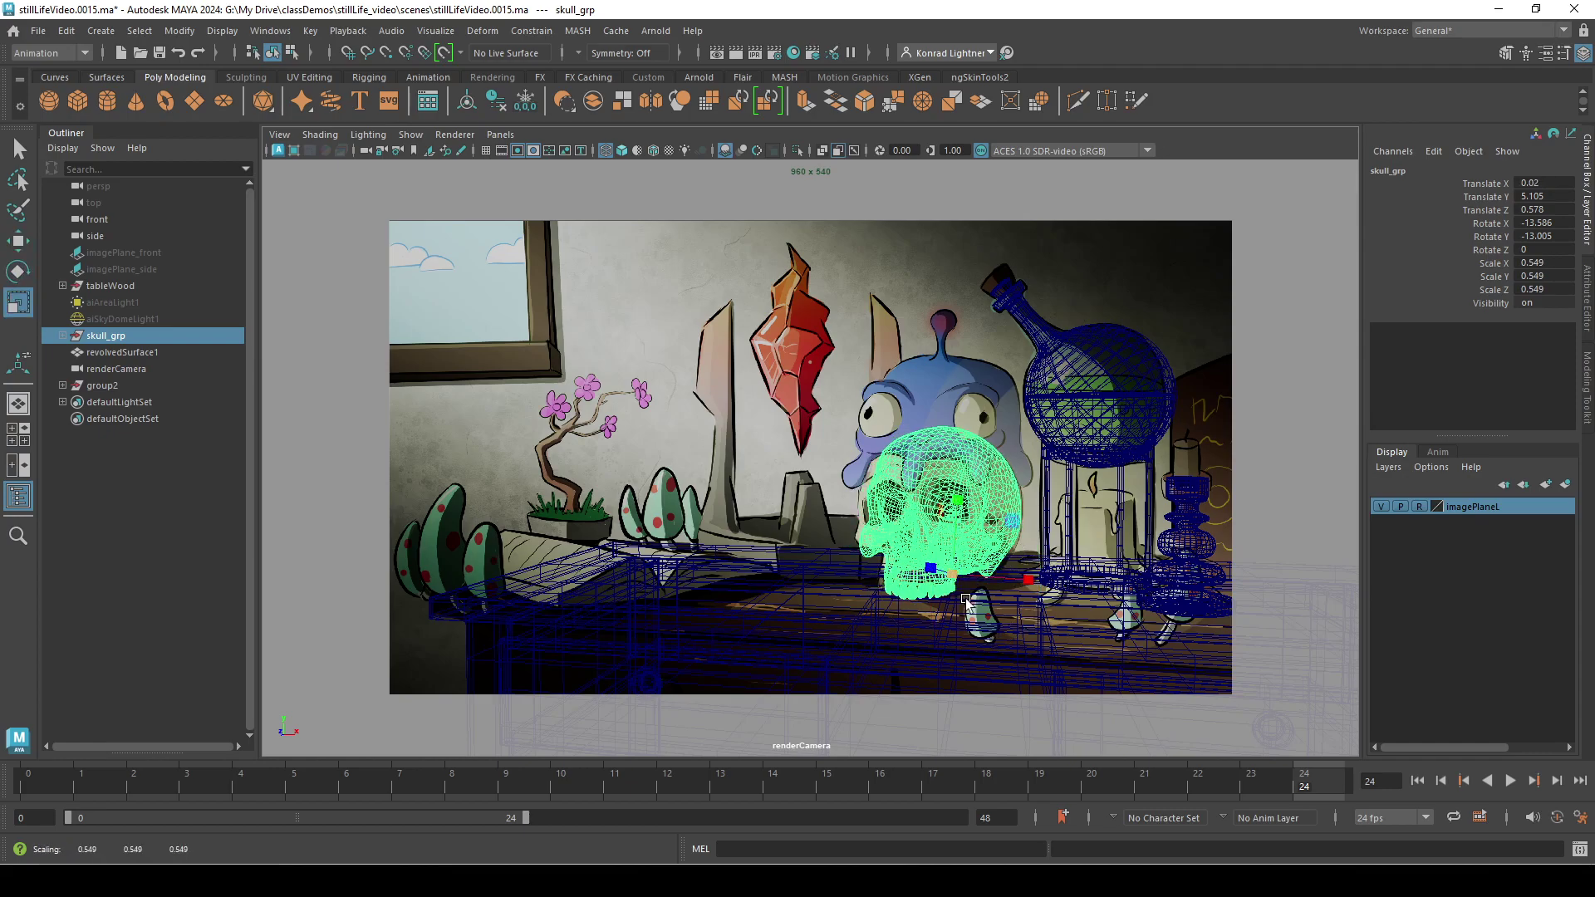
pyautogui.press('w')
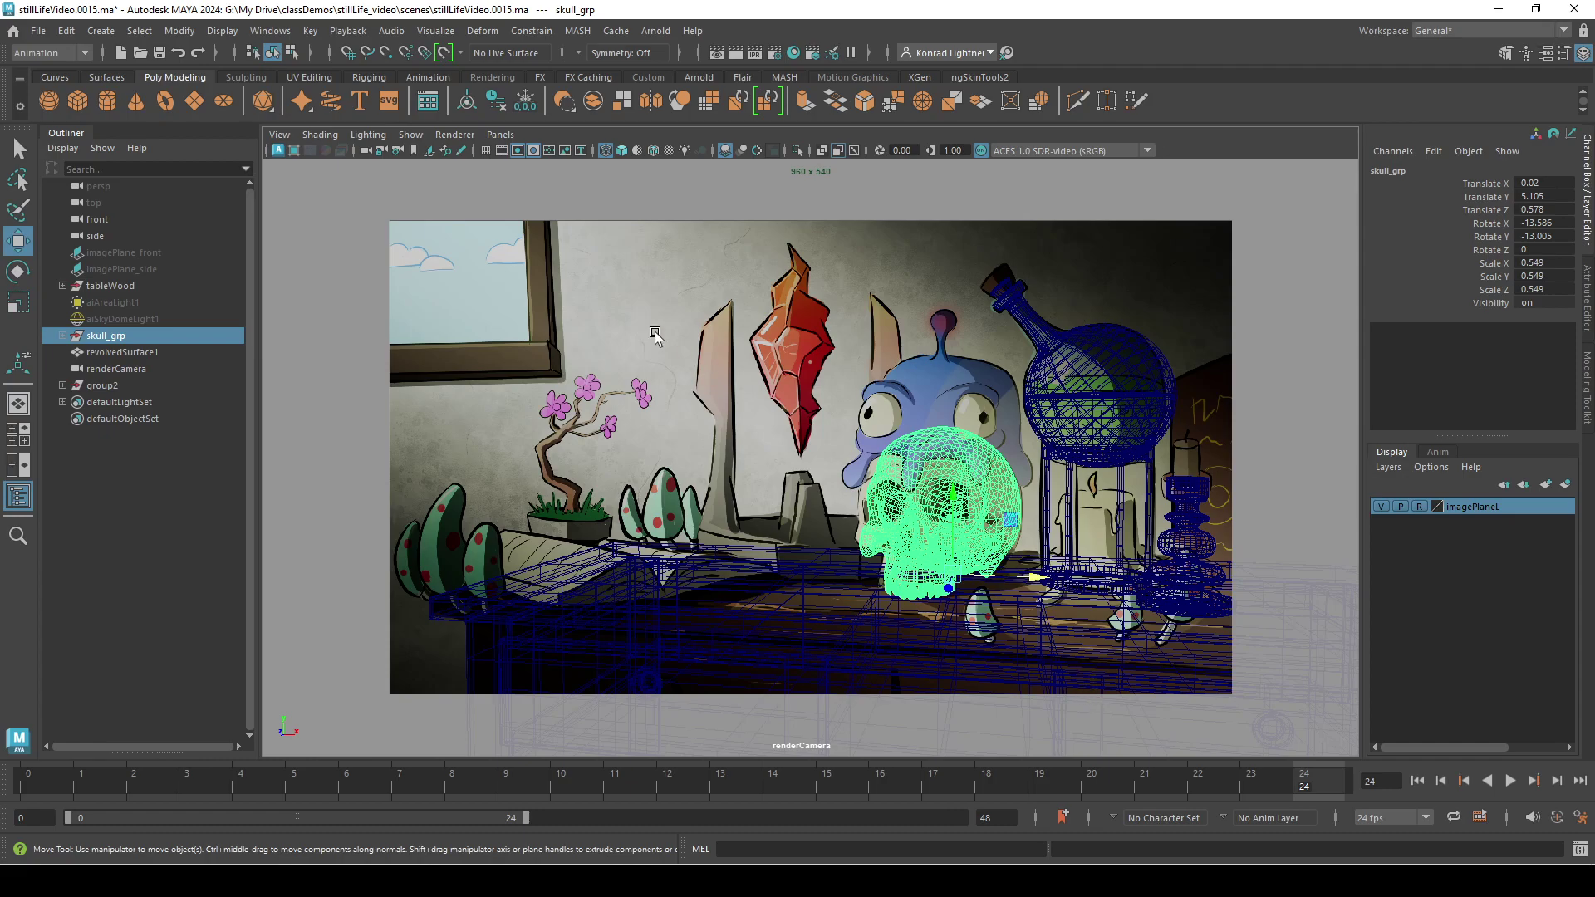
pyautogui.click(500, 134)
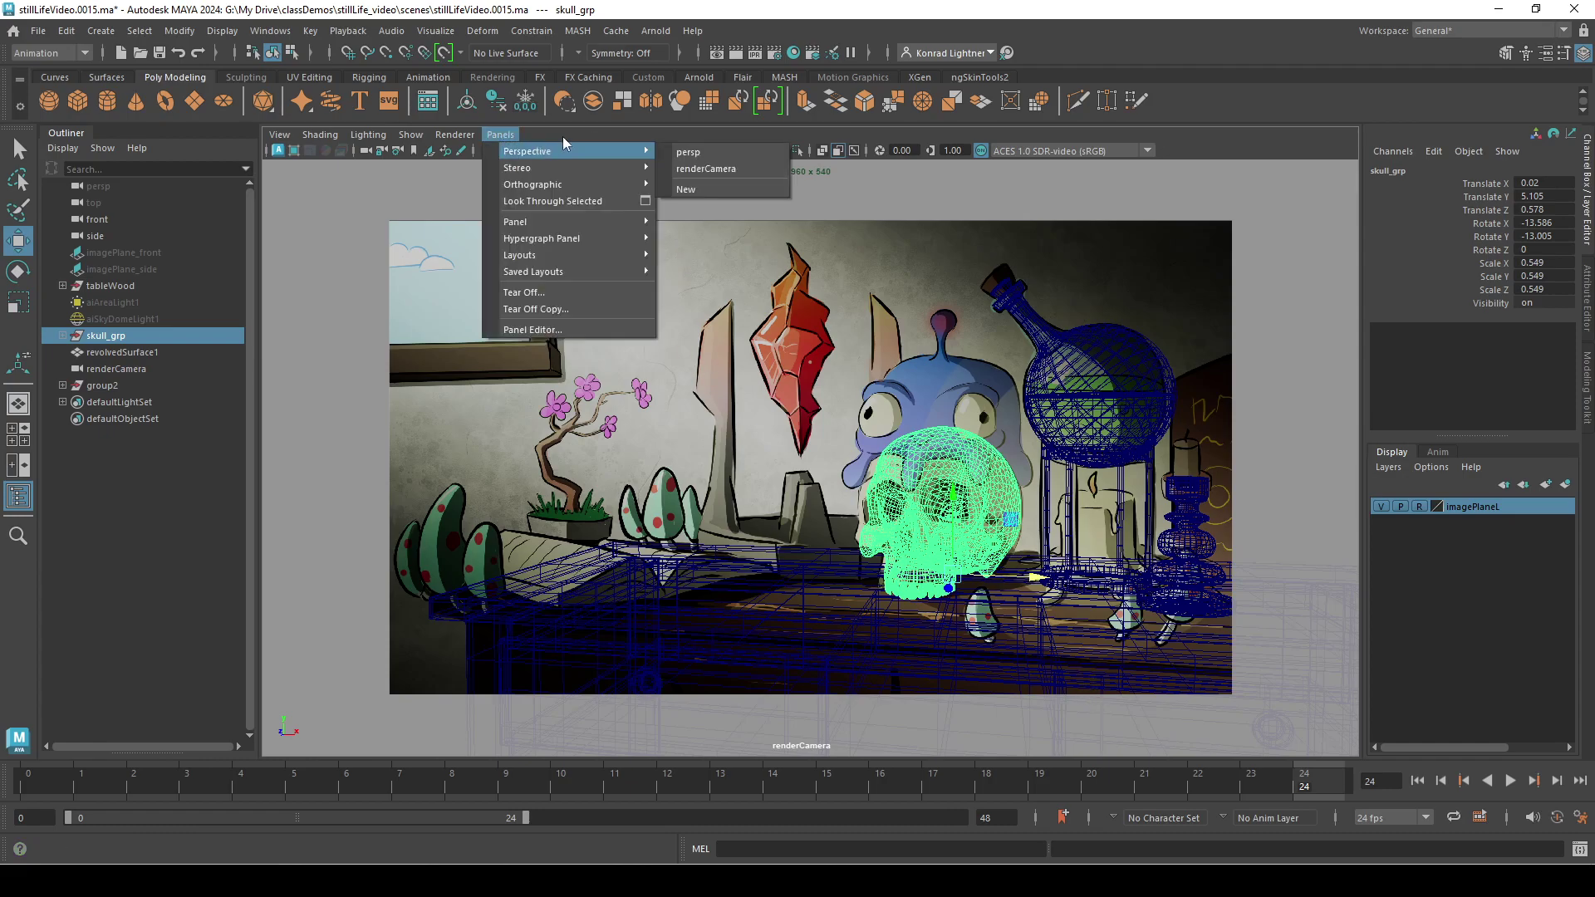
pyautogui.click(565, 143)
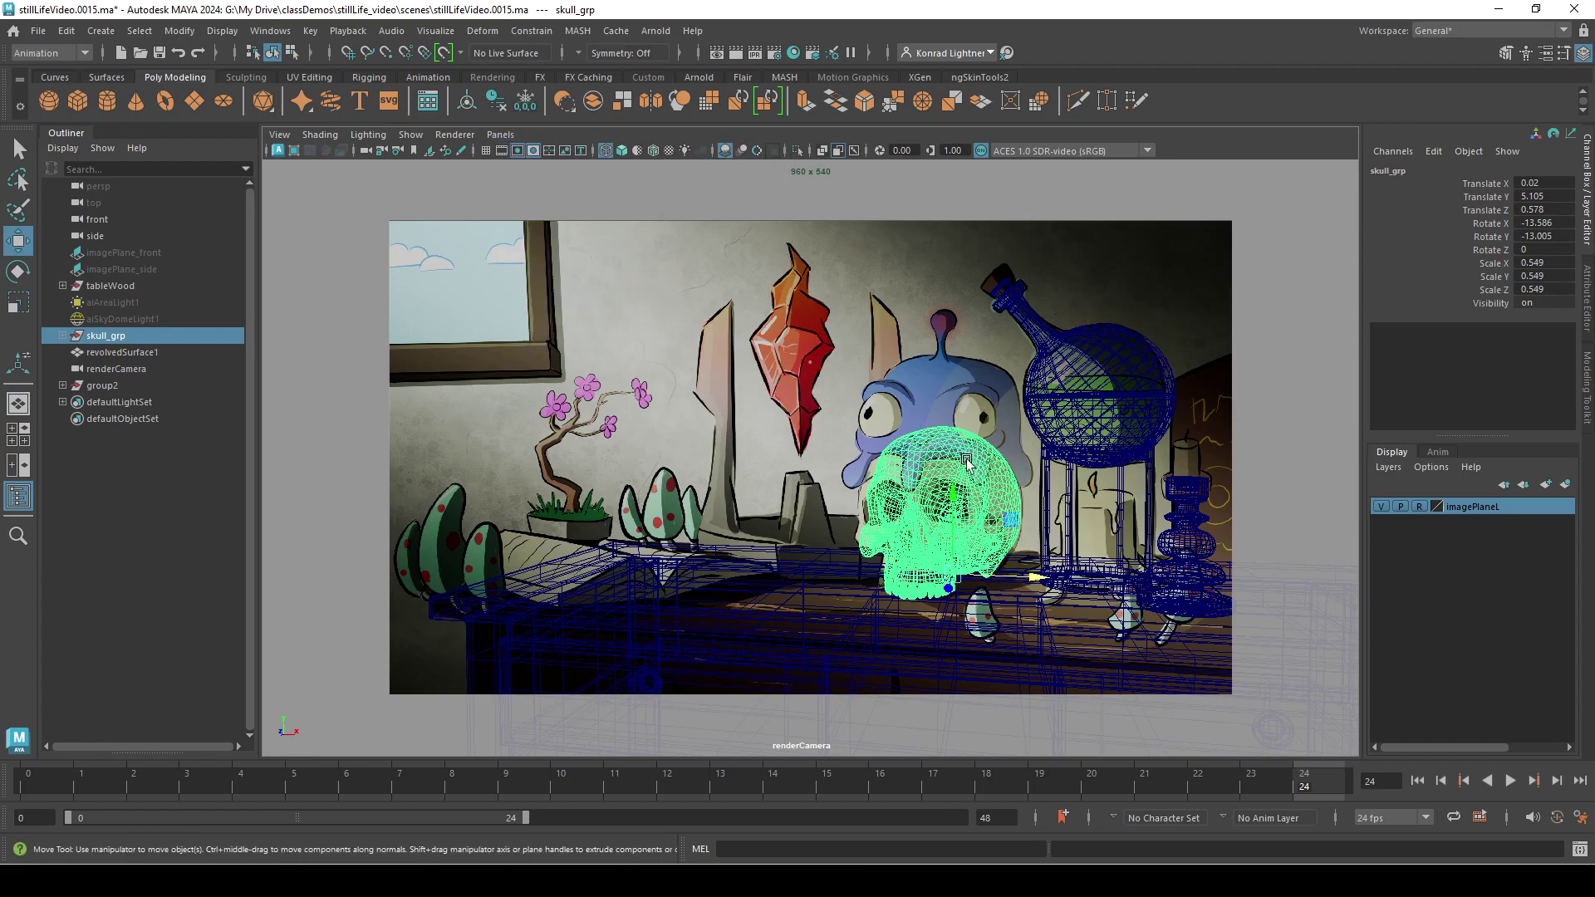
pyautogui.press('5')
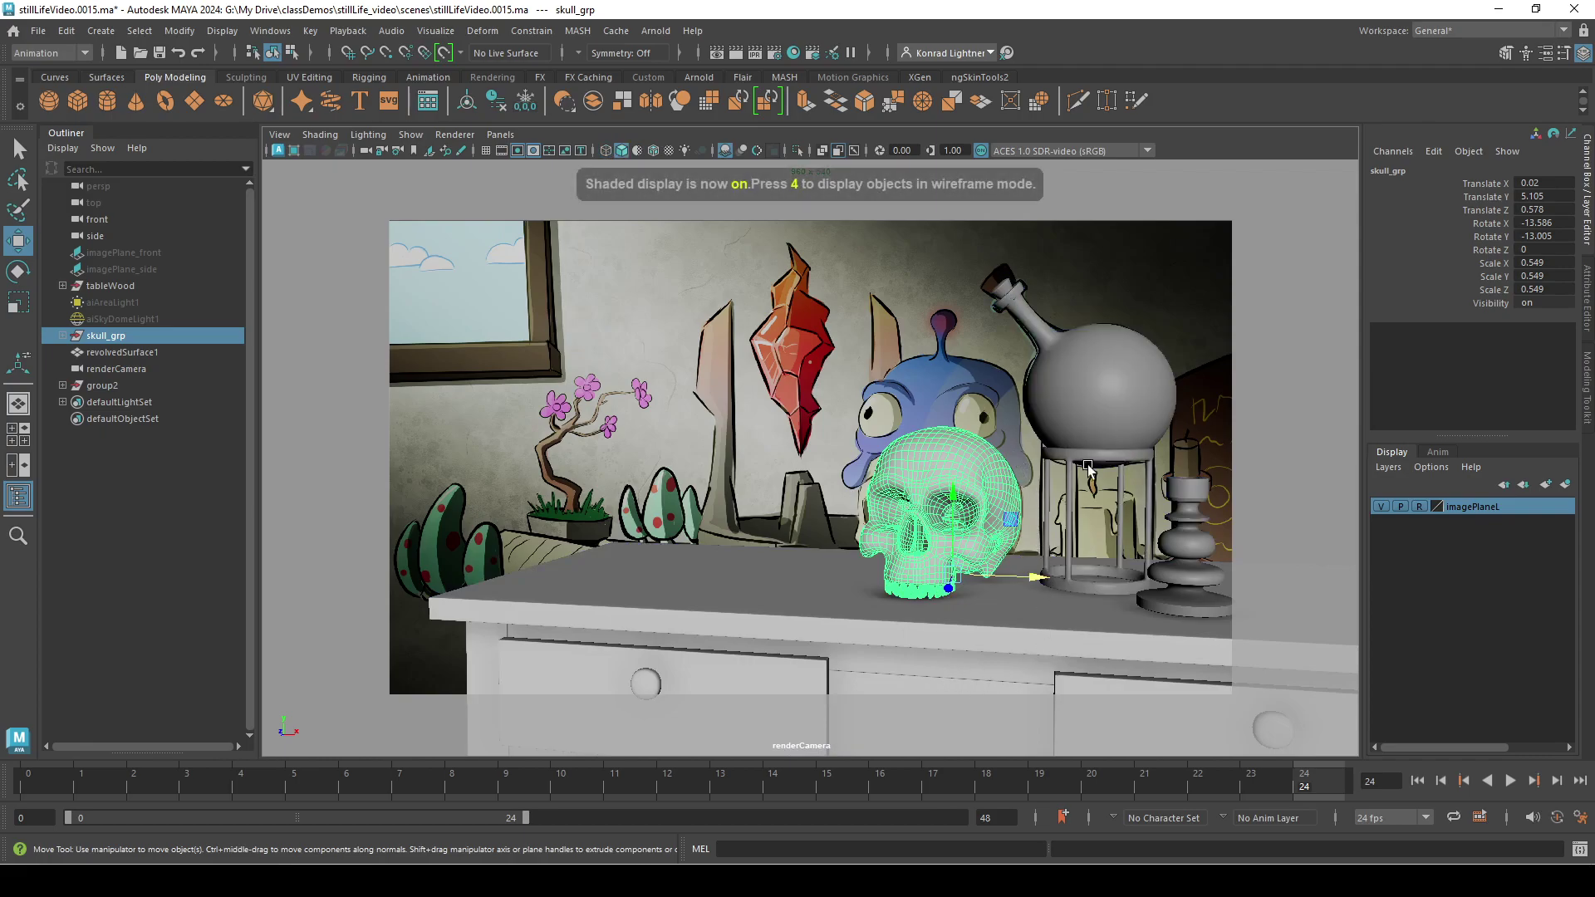
# - Rotate skull_grp to -13.964, -18.472, 1.392 so it faces the viewer
pyautogui.press('e')
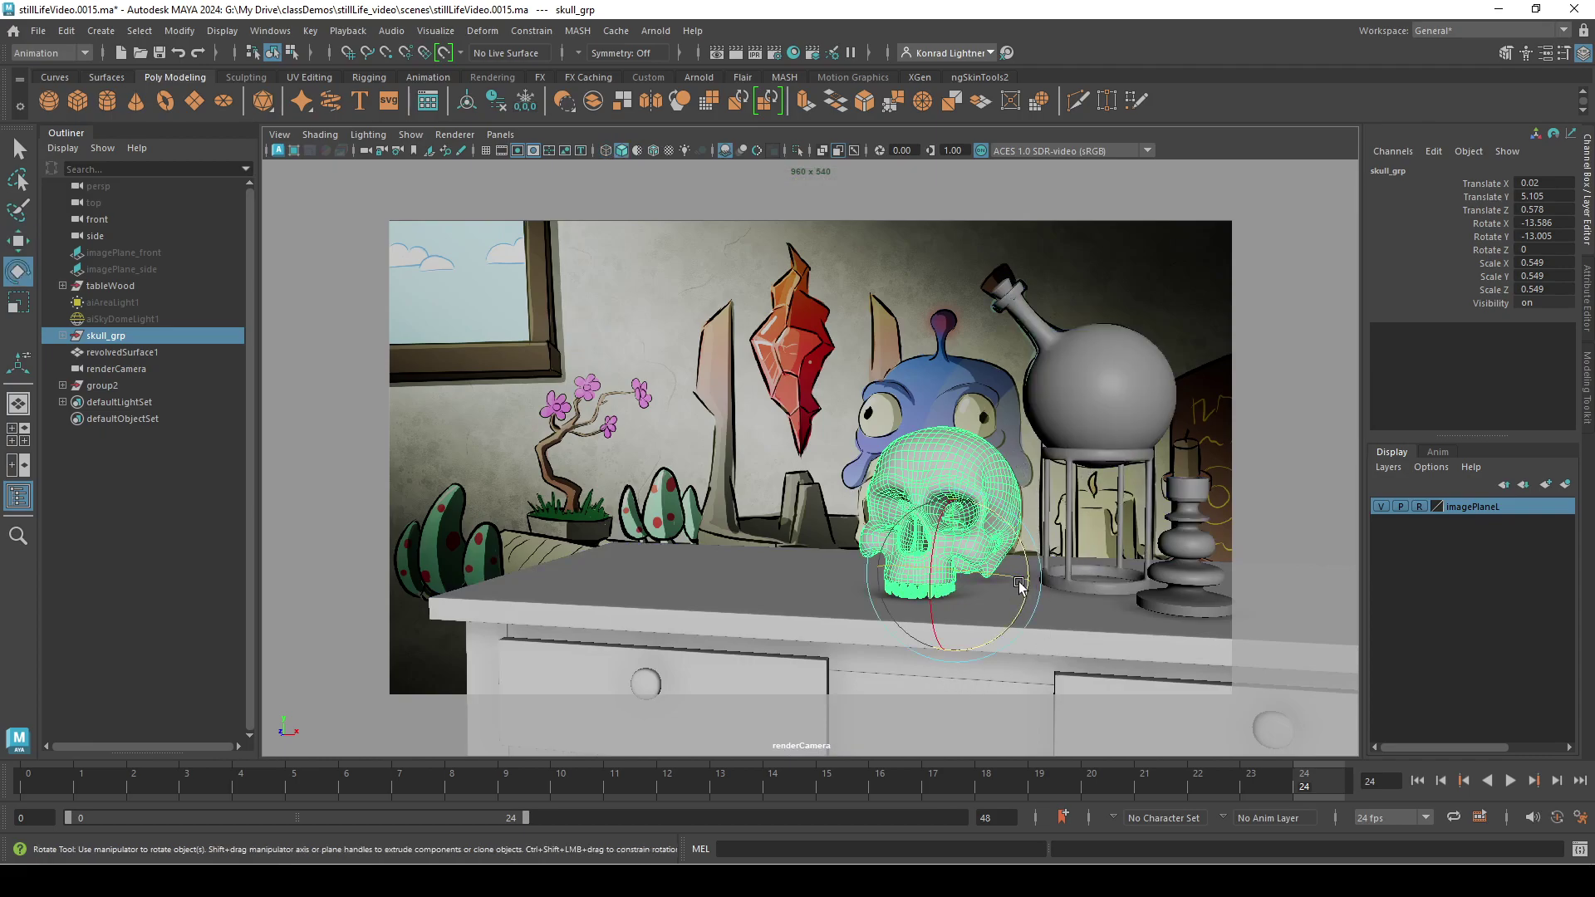
pyautogui.moveTo(1012, 579); pyautogui.dragTo(1039, 583)
pyautogui.press('w')
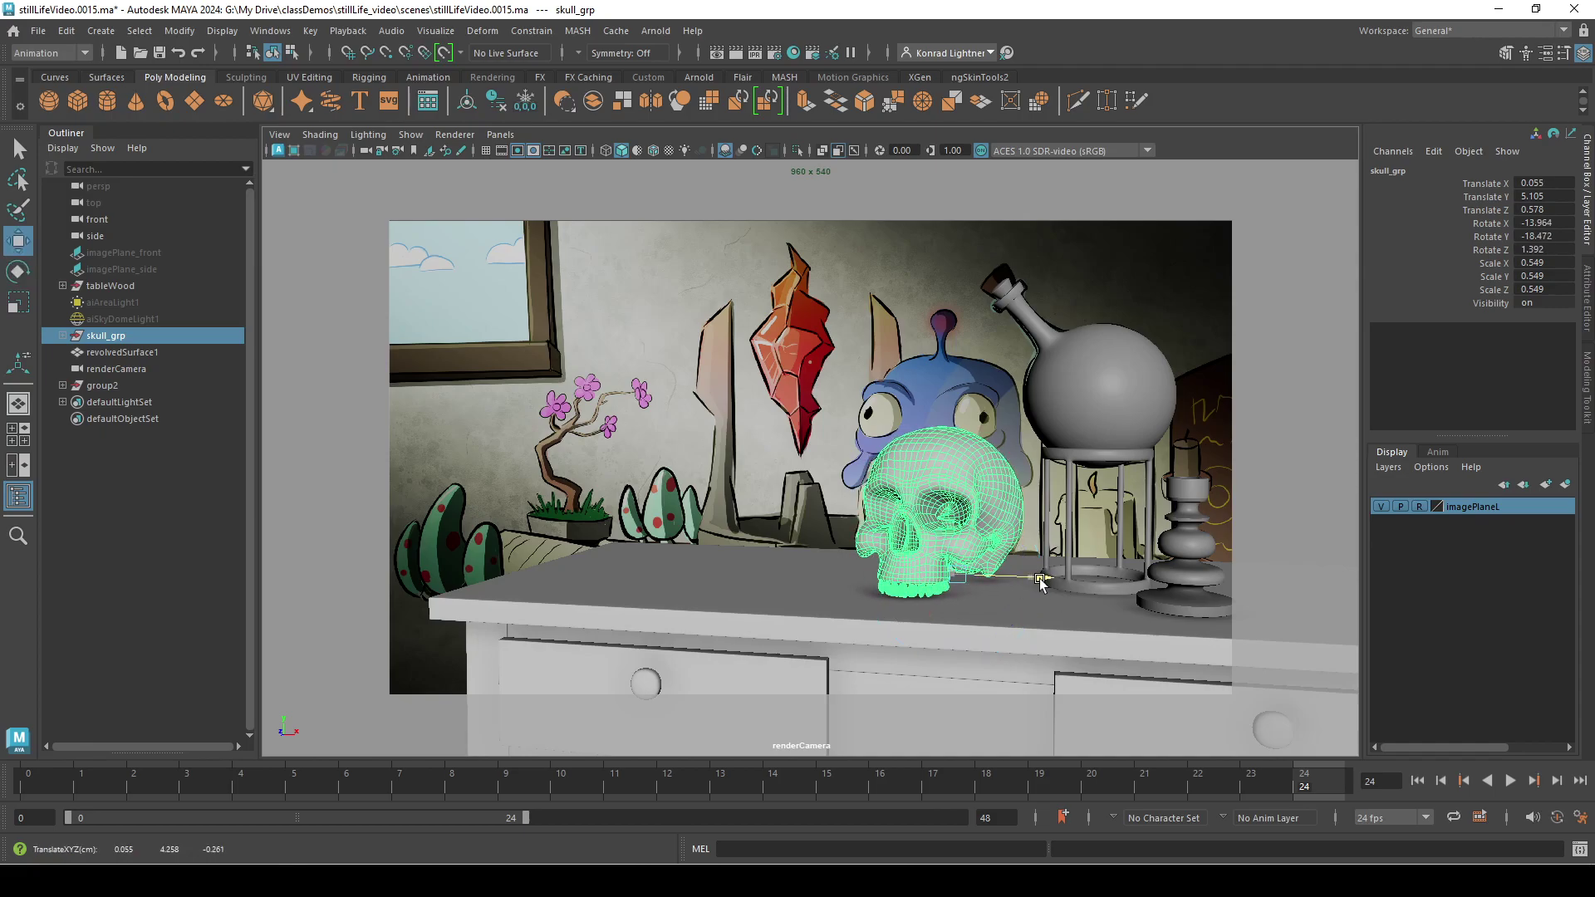
# - Look through the persp camera and orbit to see the skull's teeth from the front
pyautogui.click(501, 134)
pyautogui.moveTo(586, 149)
pyautogui.click(690, 152)
pyautogui.keyDown('alt'); pyautogui.moveTo(830, 415); pyautogui.dragTo(906, 476); pyautogui.keyUp('alt')
pyautogui.keyDown('alt'); pyautogui.moveTo(788, 512); pyautogui.dragTo(625, 544); pyautogui.keyUp('alt')
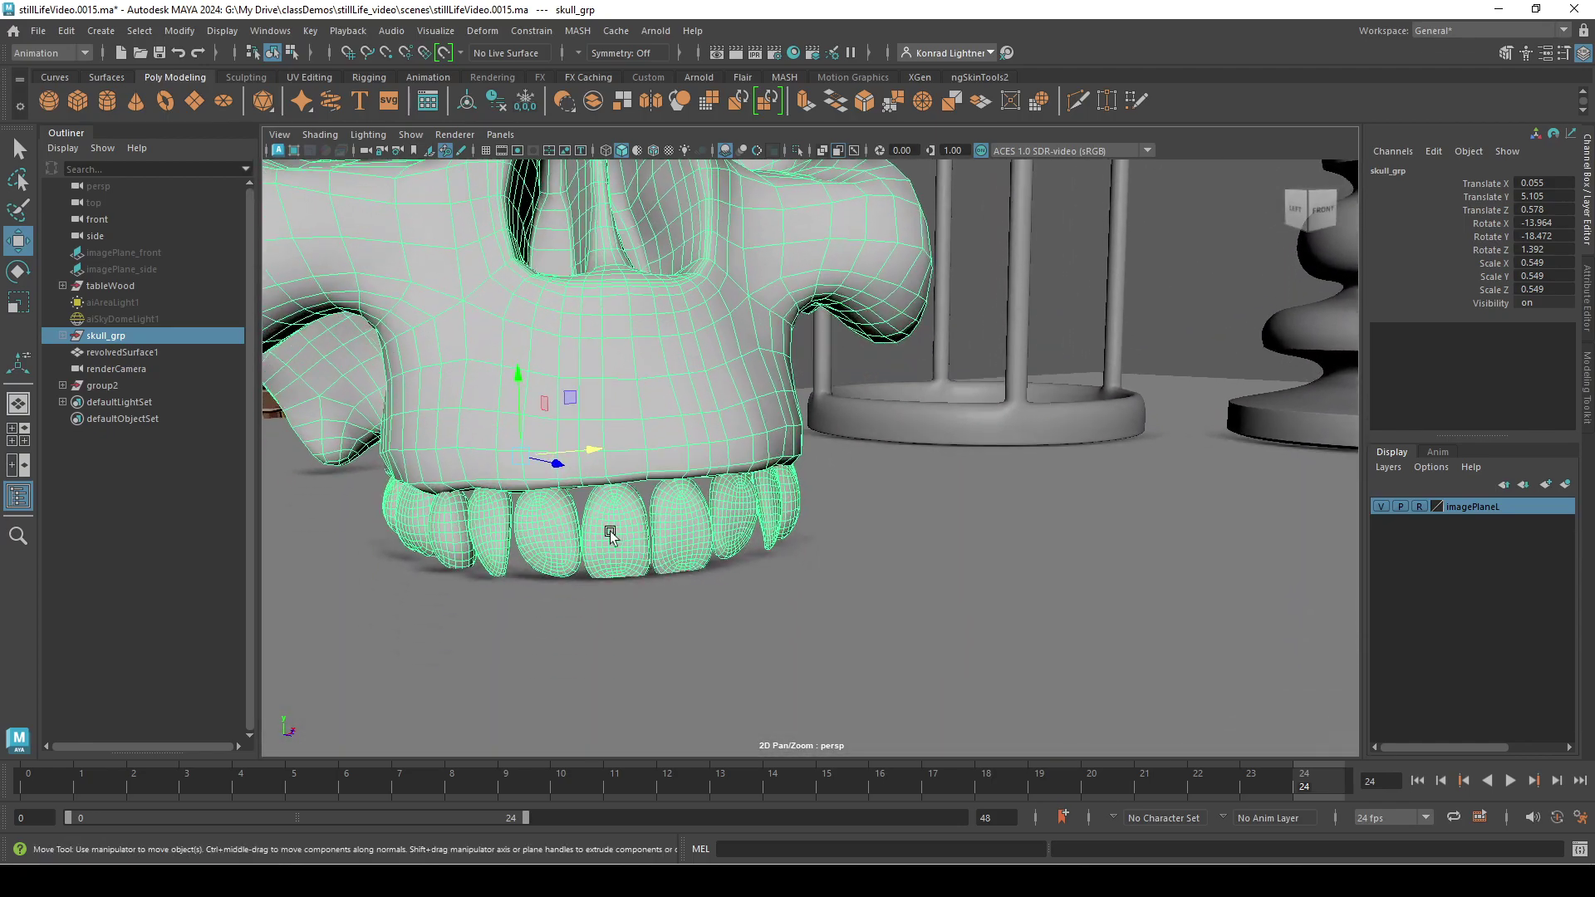
# - Tip skull_grp slightly forward on X using enlarged rotate handles
pyautogui.press('e')
pyautogui.press('+')
pyautogui.click(541, 496)
pyautogui.moveTo(540, 496); pyautogui.dragTo(569, 522)
pyautogui.press('+')
pyautogui.keyDown('alt'); pyautogui.moveTo(993, 548); pyautogui.dragTo(748, 488); pyautogui.keyUp('alt')
pyautogui.scroll(3, 740, 473)
pyautogui.scroll(-2, 771, 478)
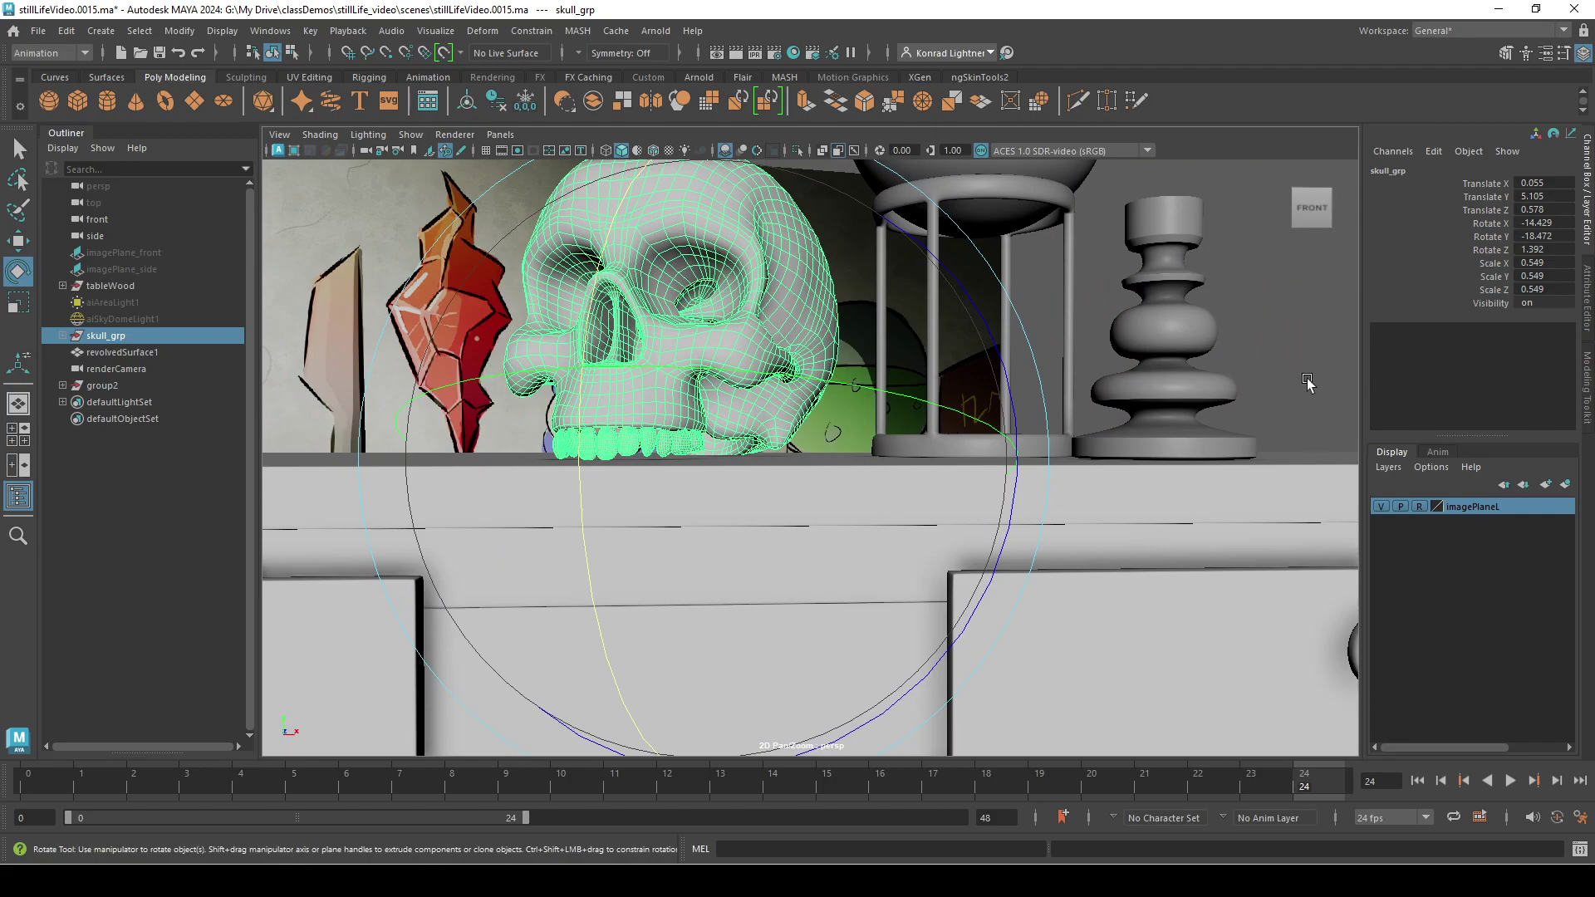
# - Frame revolvedSurface1 and lower the candlestick slightly onto the table
pyautogui.click(1180, 391)
pyautogui.press('w')
pyautogui.press('f')
pyautogui.scroll(3, 1315, 586)
pyautogui.scroll(2, 1314, 586)
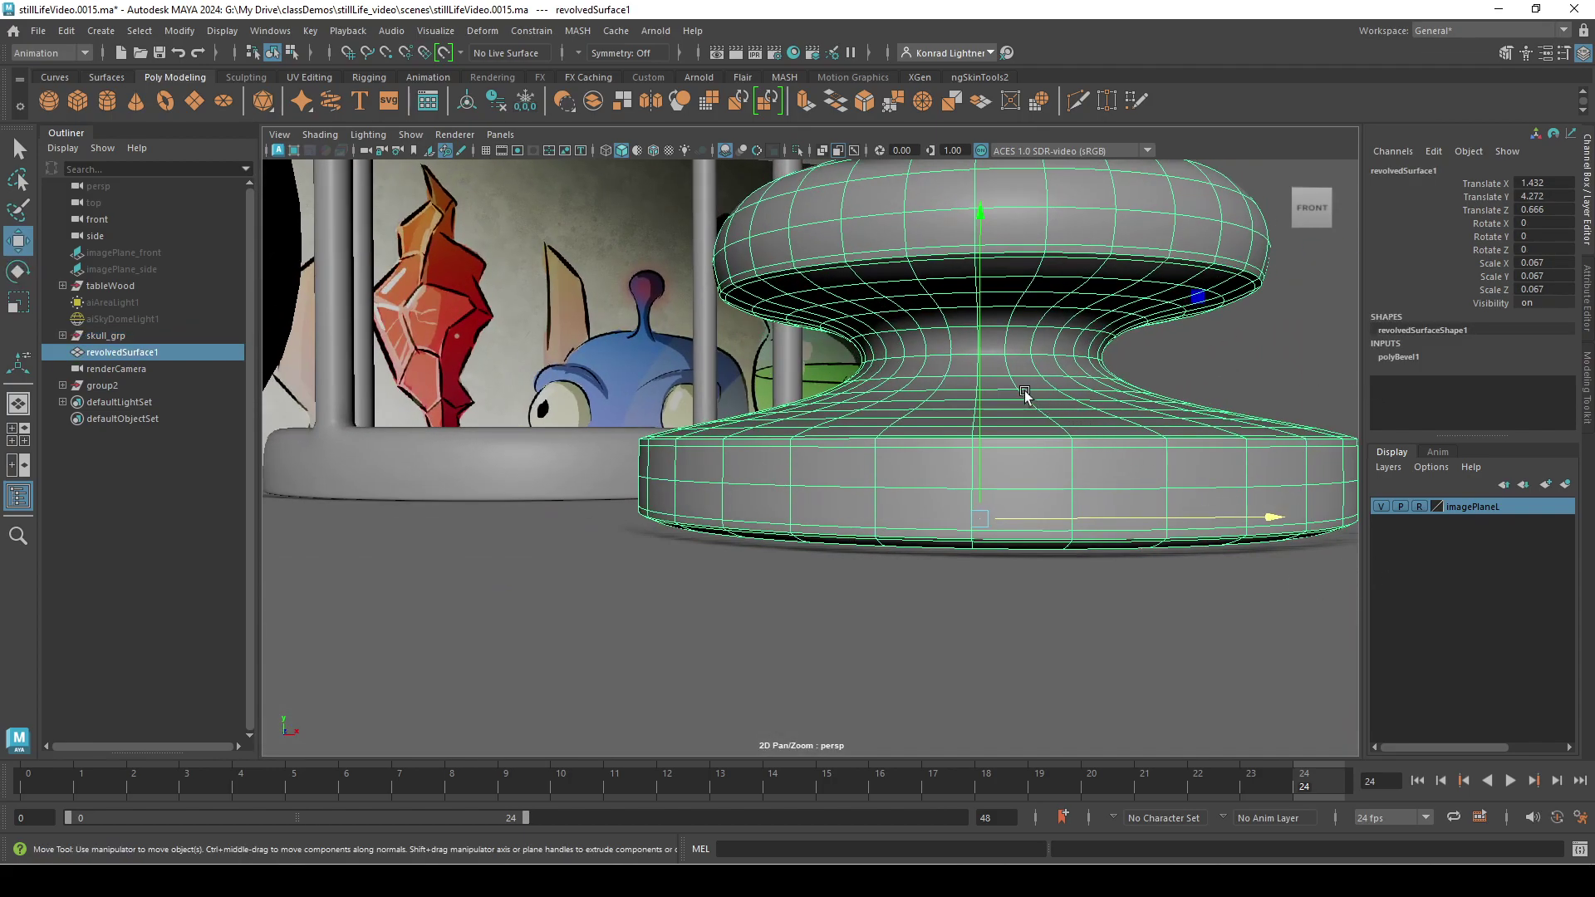
pyautogui.scroll(1, 983, 365)
pyautogui.moveTo(984, 367); pyautogui.dragTo(713, 469)
pyautogui.scroll(-5, 713, 469)
pyautogui.keyDown('alt'); pyautogui.moveTo(570, 452); pyautogui.dragTo(996, 490); pyautogui.keyUp('alt')
pyautogui.click(631, 499)
pyautogui.scroll(4, 1045, 472)
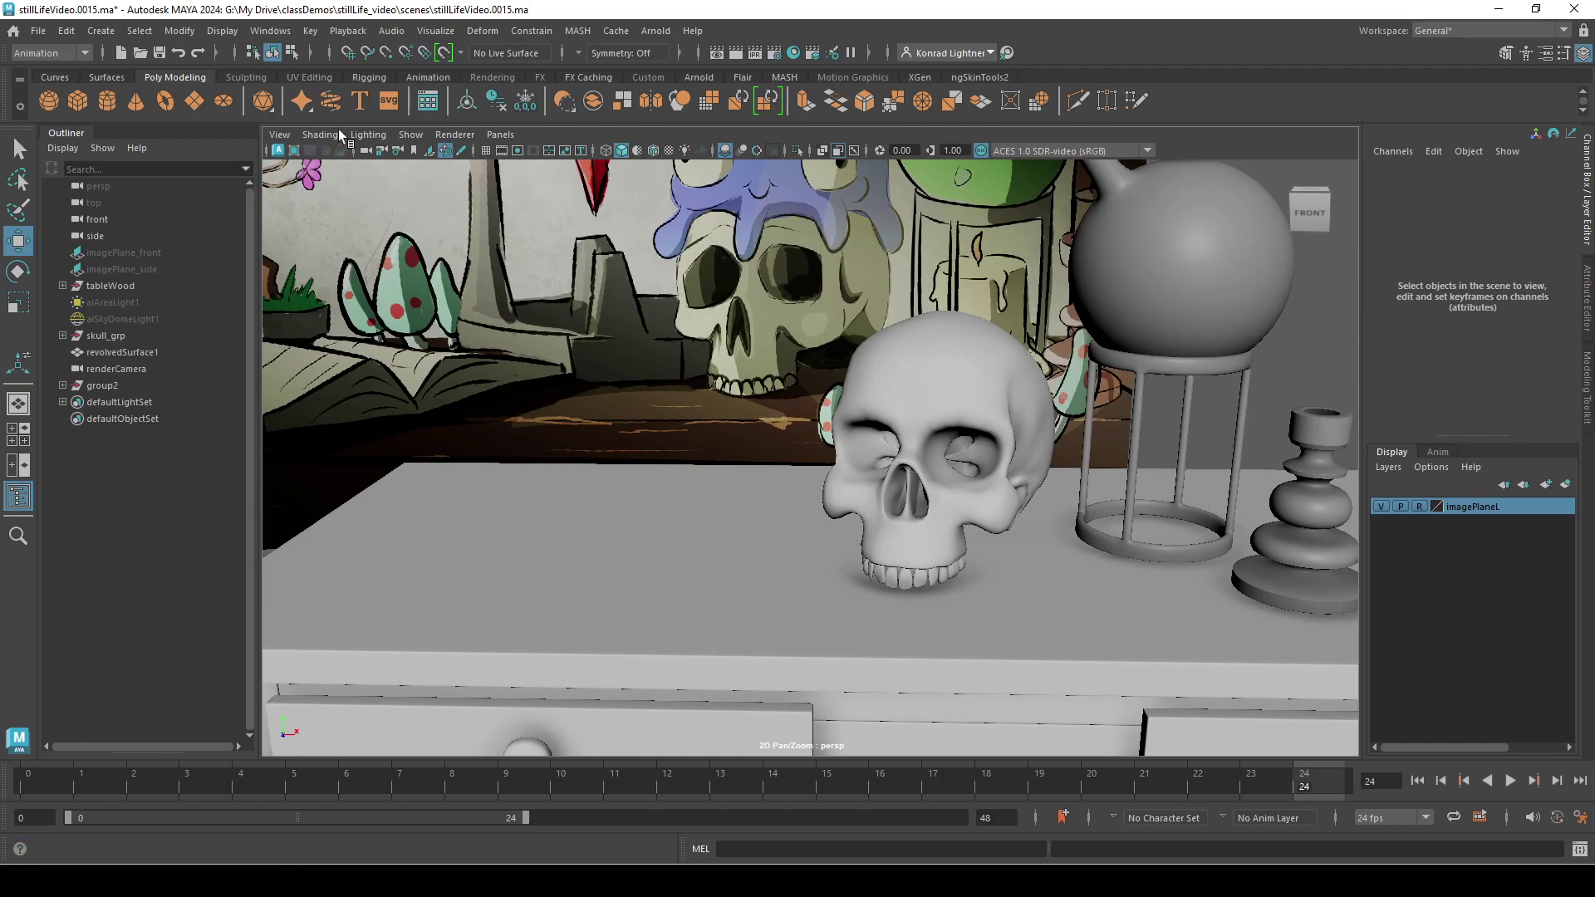
pyautogui.click(500, 133)
# - Return to renderCamera and start an Arnold RenderView render from renderCameraShape at 960x540
pyautogui.moveTo(548, 151)
pyautogui.click(725, 171)
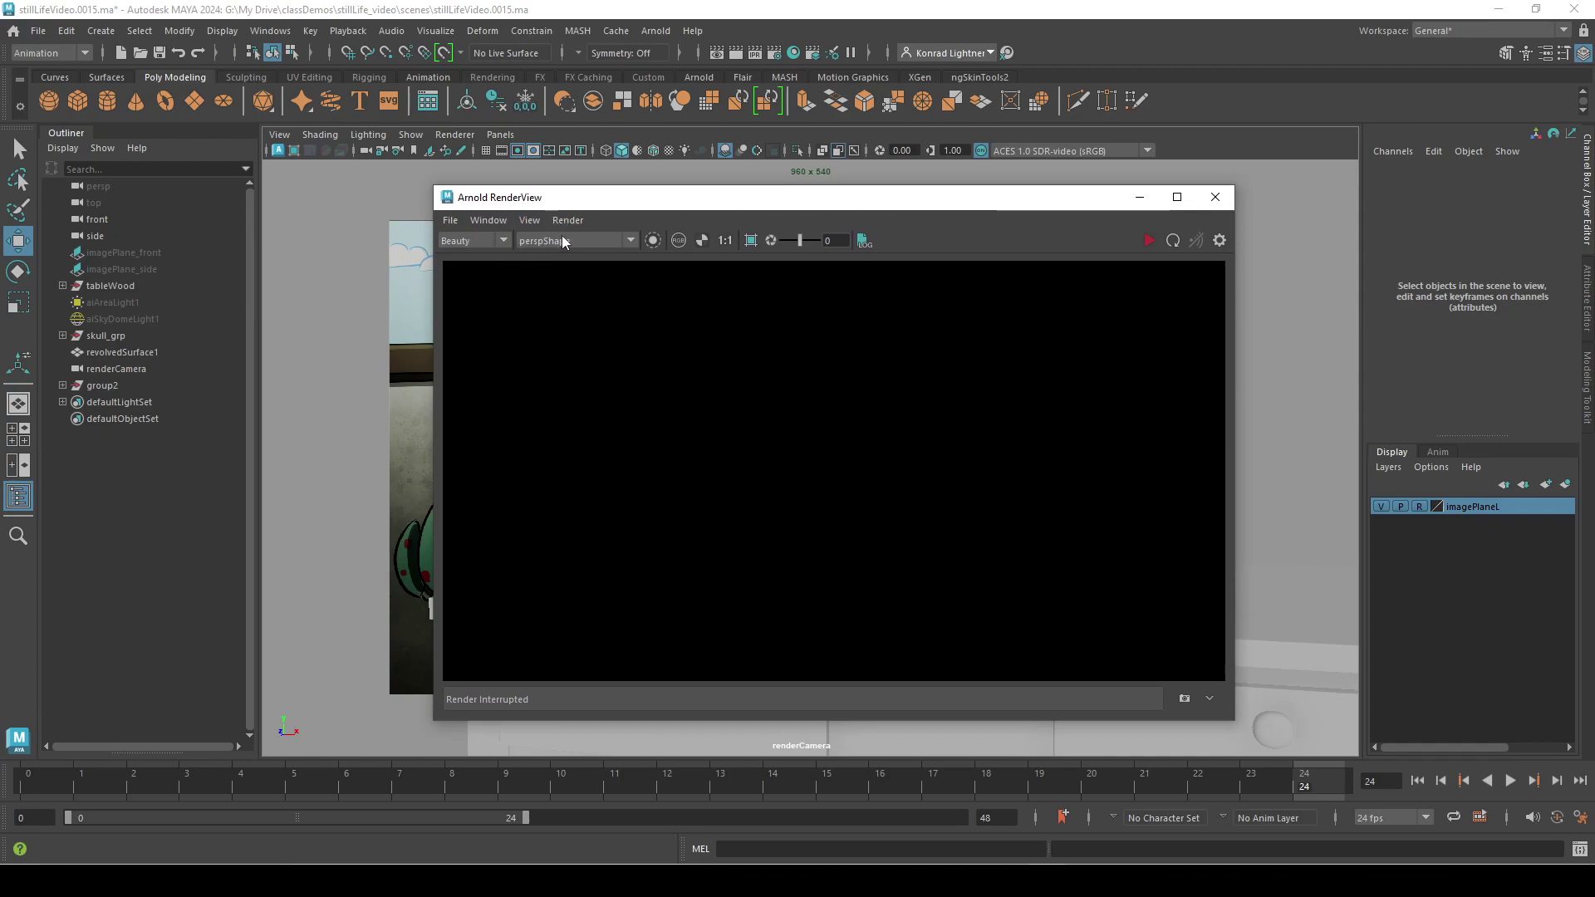
pyautogui.click(554, 242)
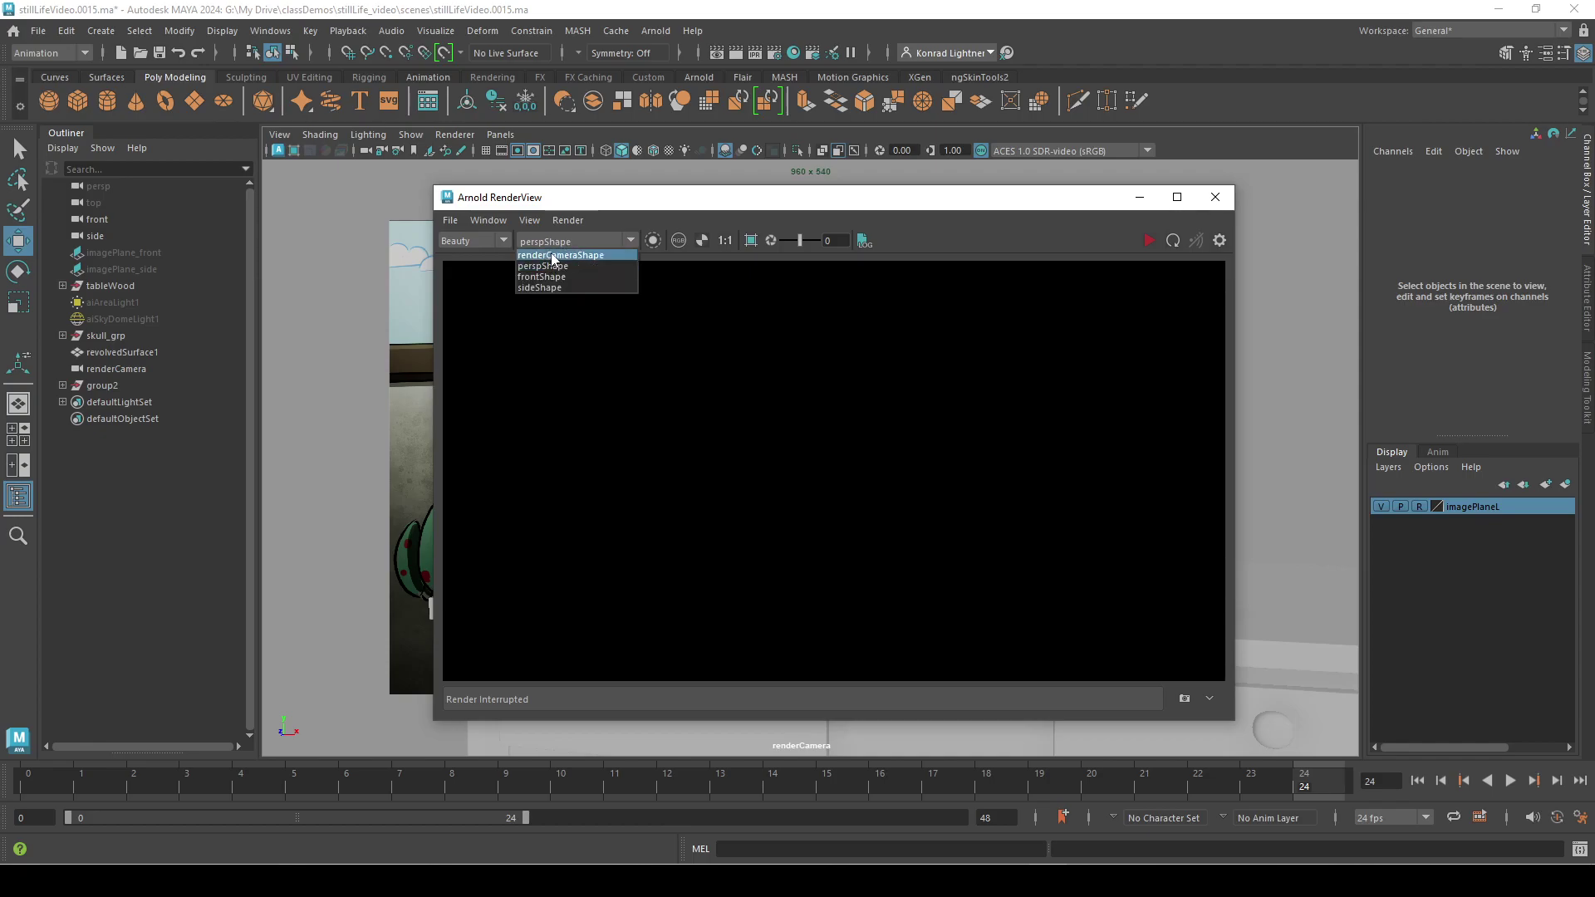
pyautogui.click(557, 254)
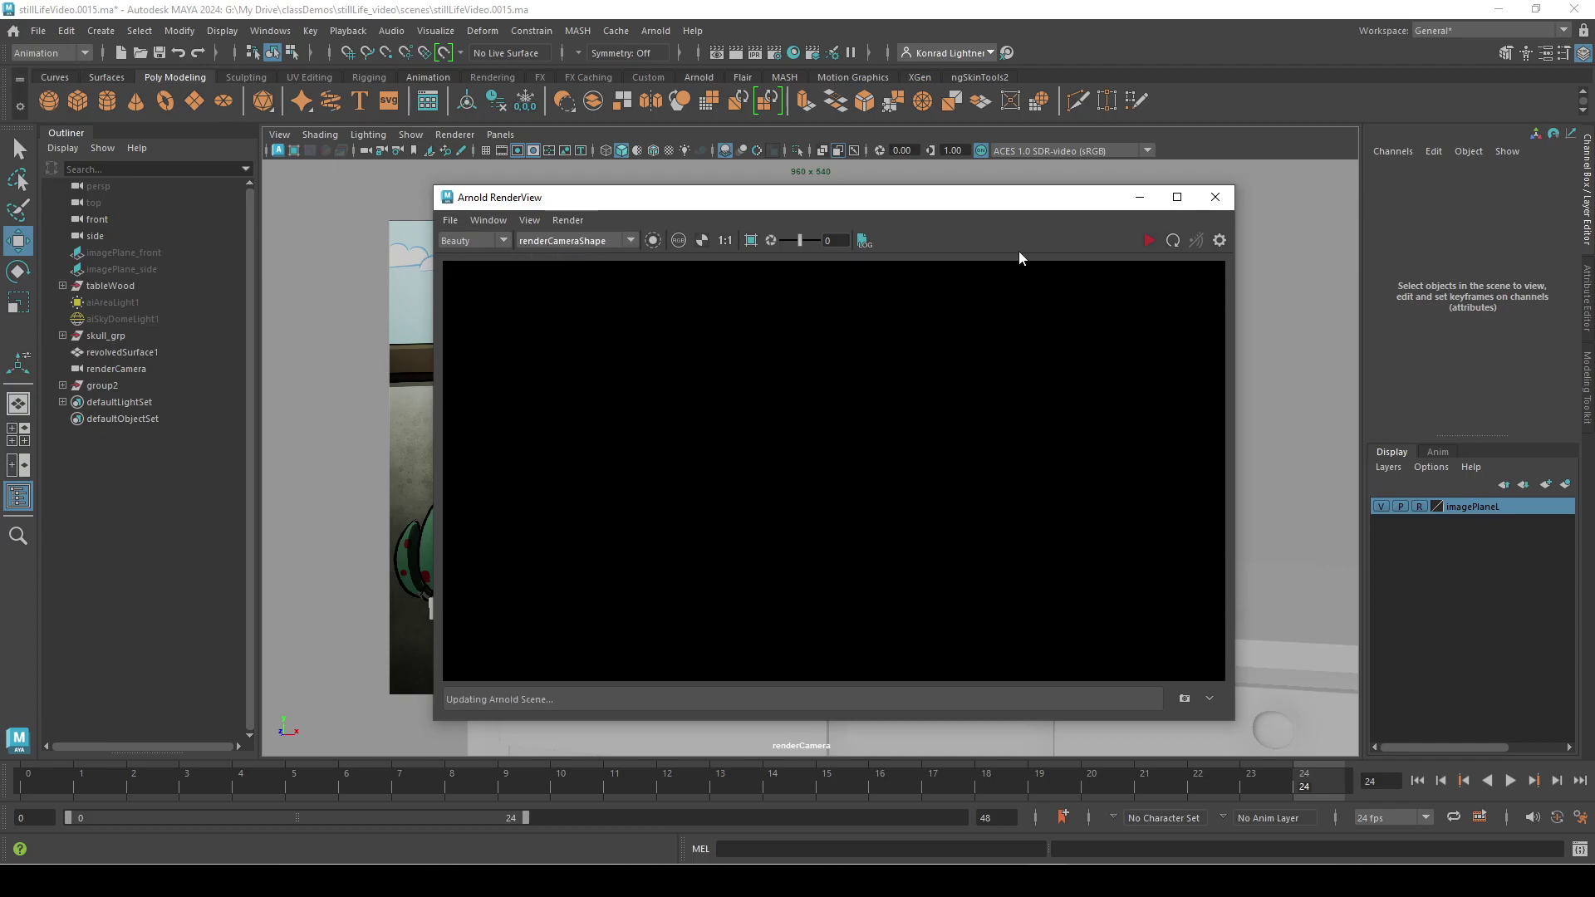
pyautogui.click(1146, 240)
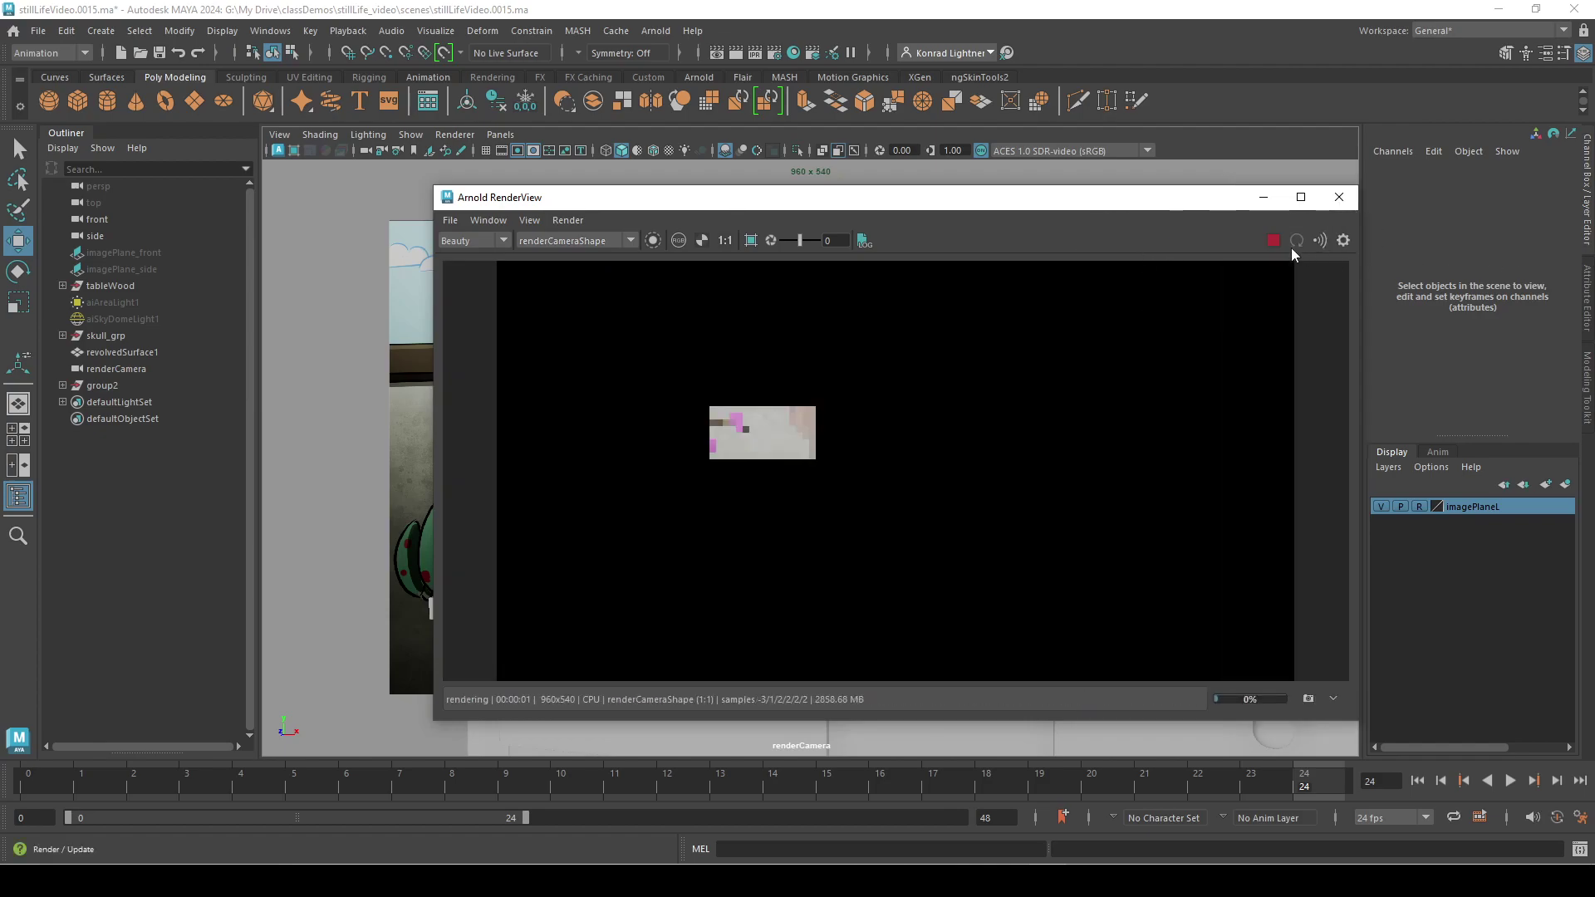